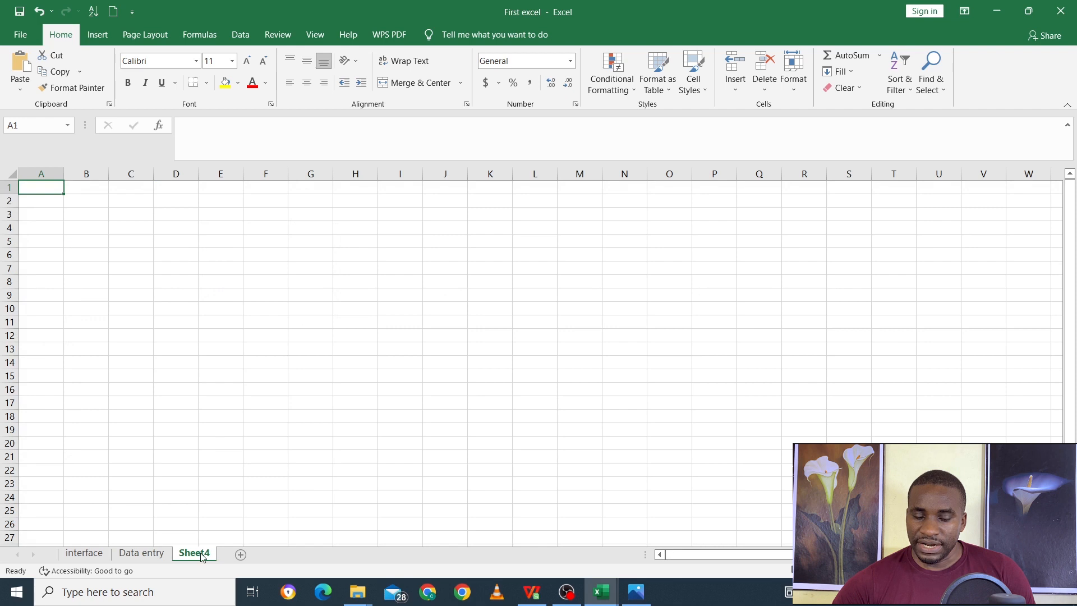
# Rename the Sheet4 worksheet as "editing".
pyautogui.doubleClick(198, 553)
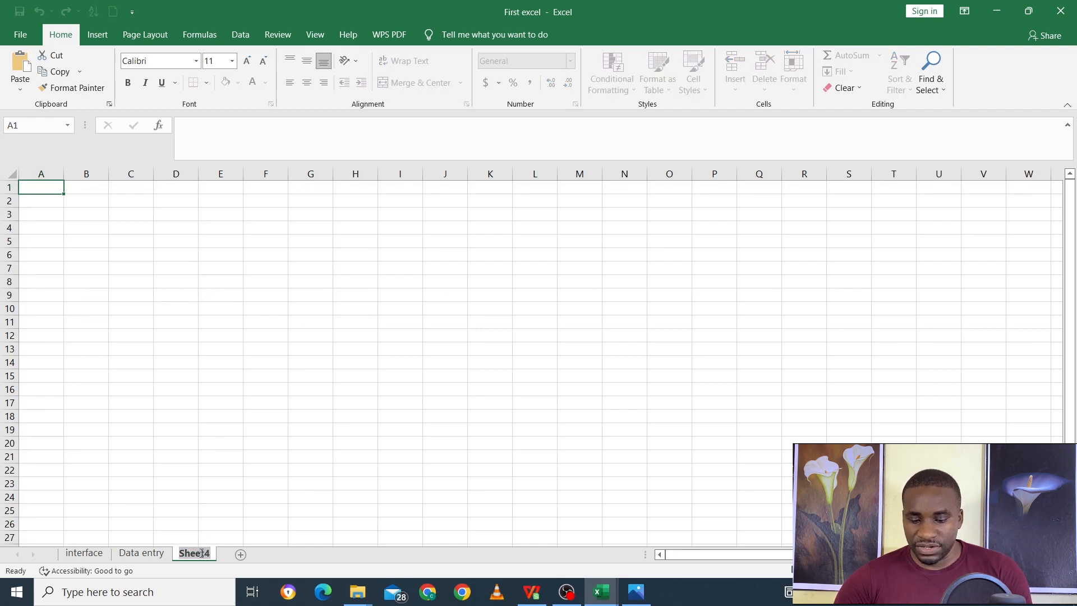
pyautogui.write('editing')
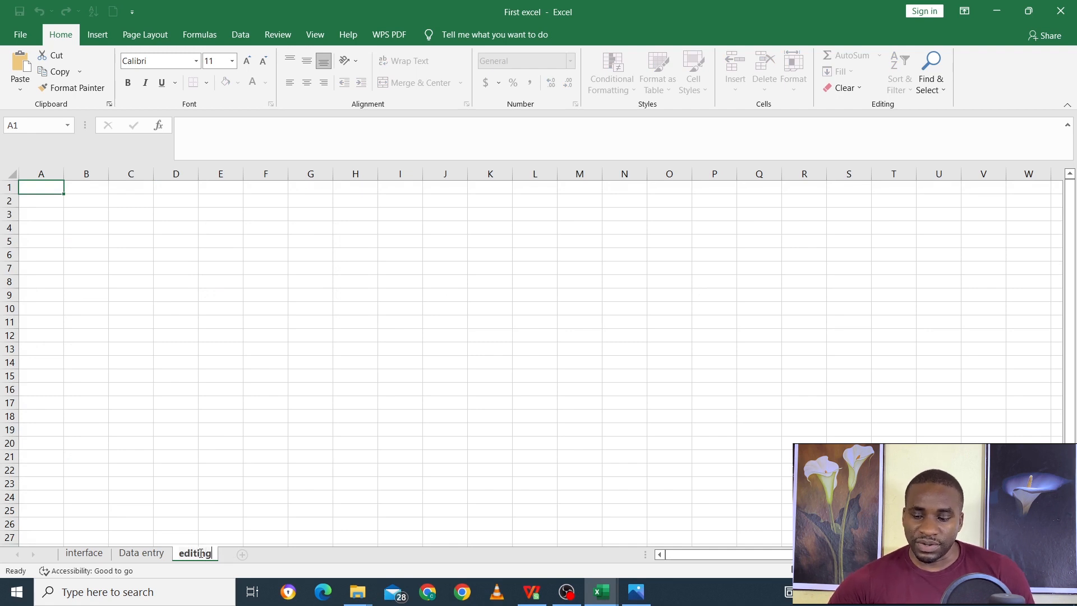
pyautogui.click(227, 477)
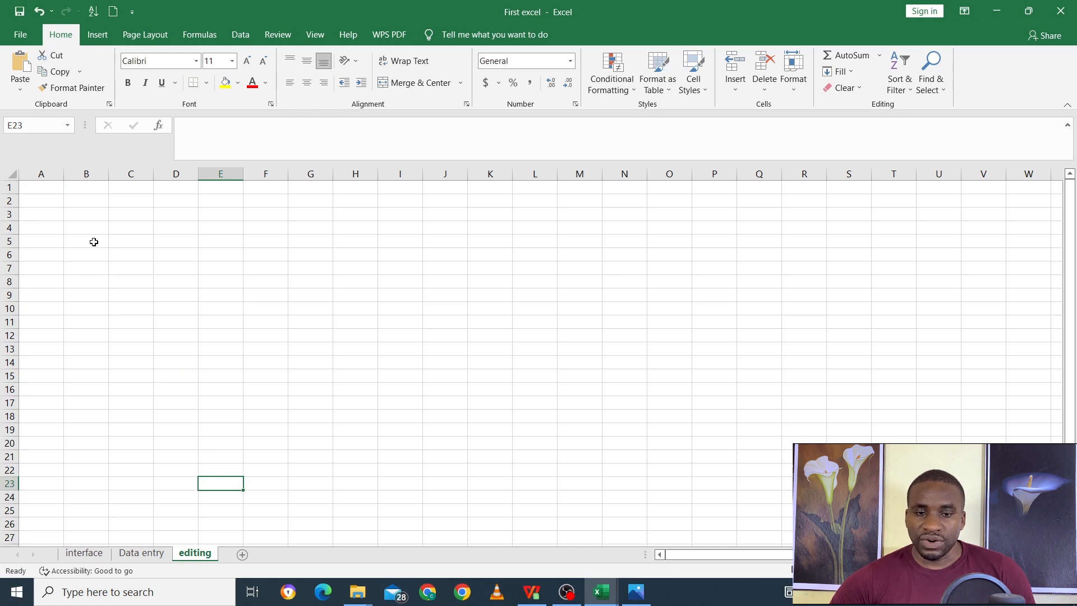
# Enter the column headers Name, Salary and Date of Birth in cells A1 to C1.
pyautogui.click(50, 187)
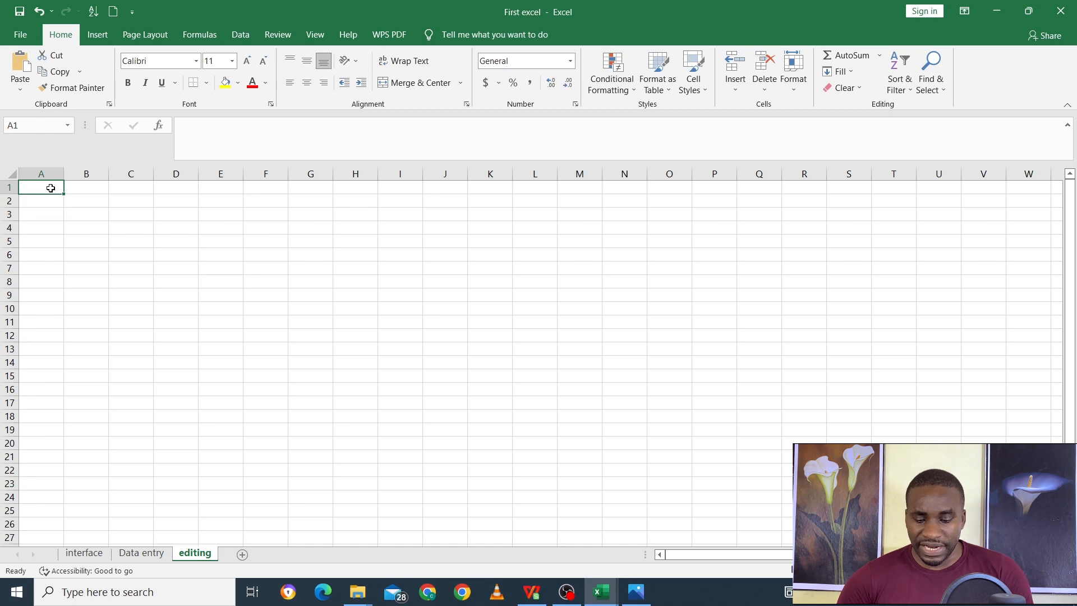
pyautogui.write('Name')
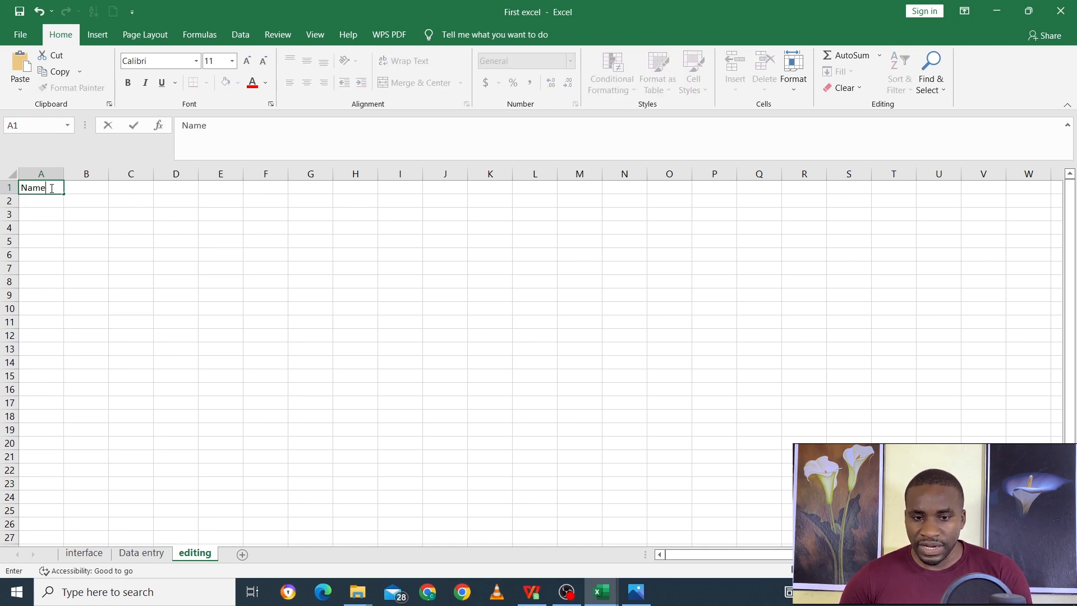
pyautogui.press('Tab')
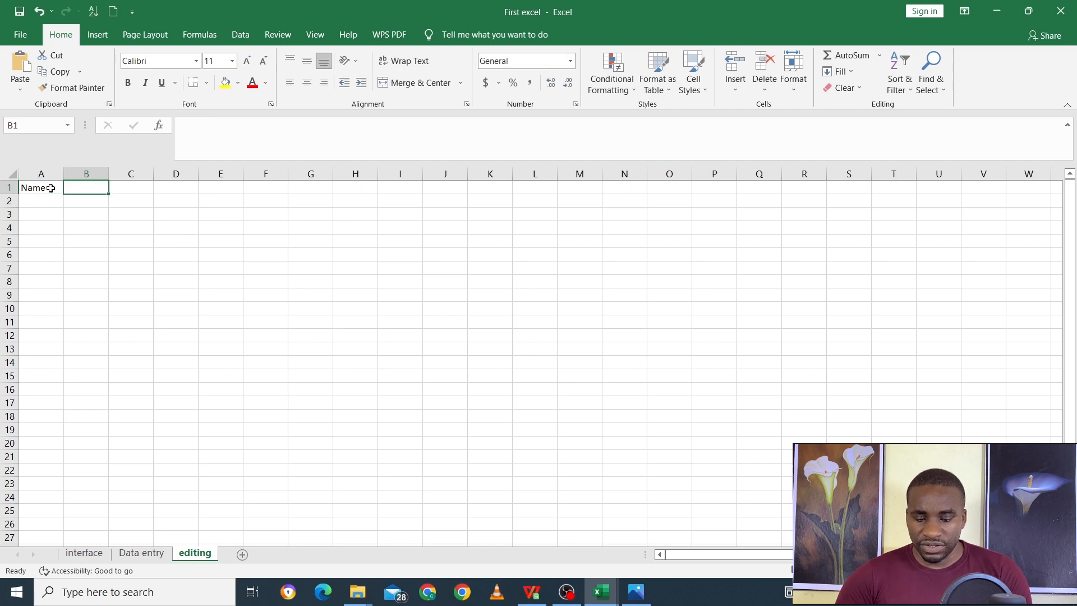
pyautogui.write('Salary')
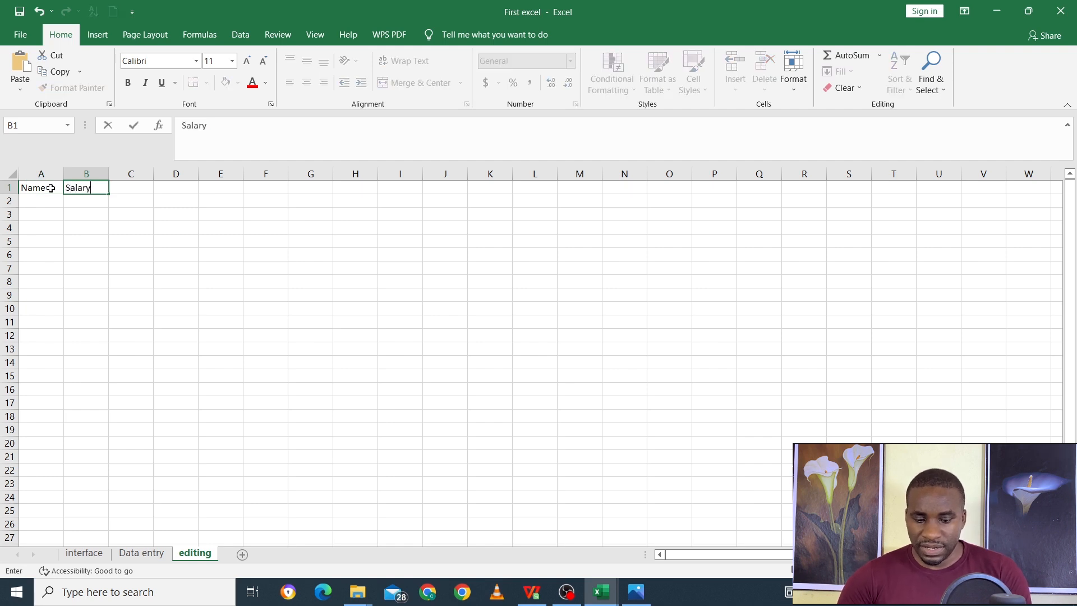
pyautogui.press('Tab')
pyautogui.write('D')
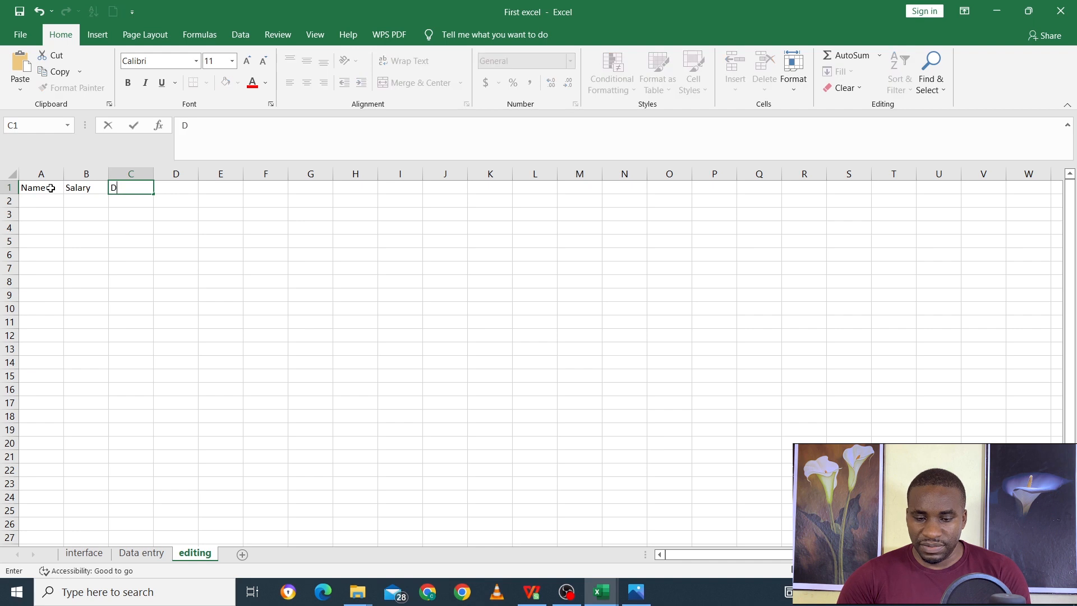
pyautogui.write('ate of')
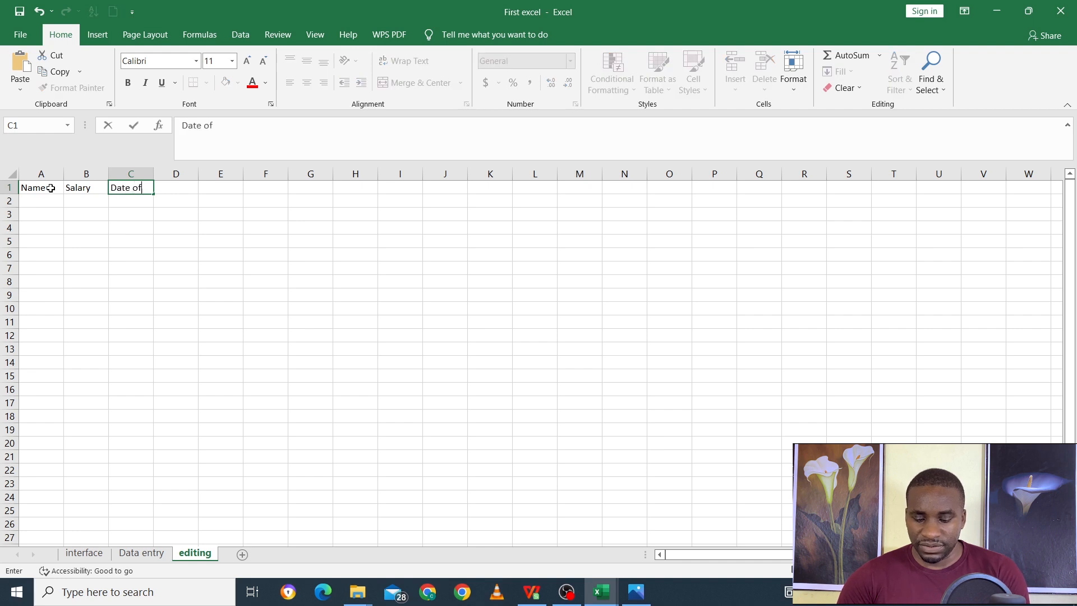
pyautogui.write(' Birt')
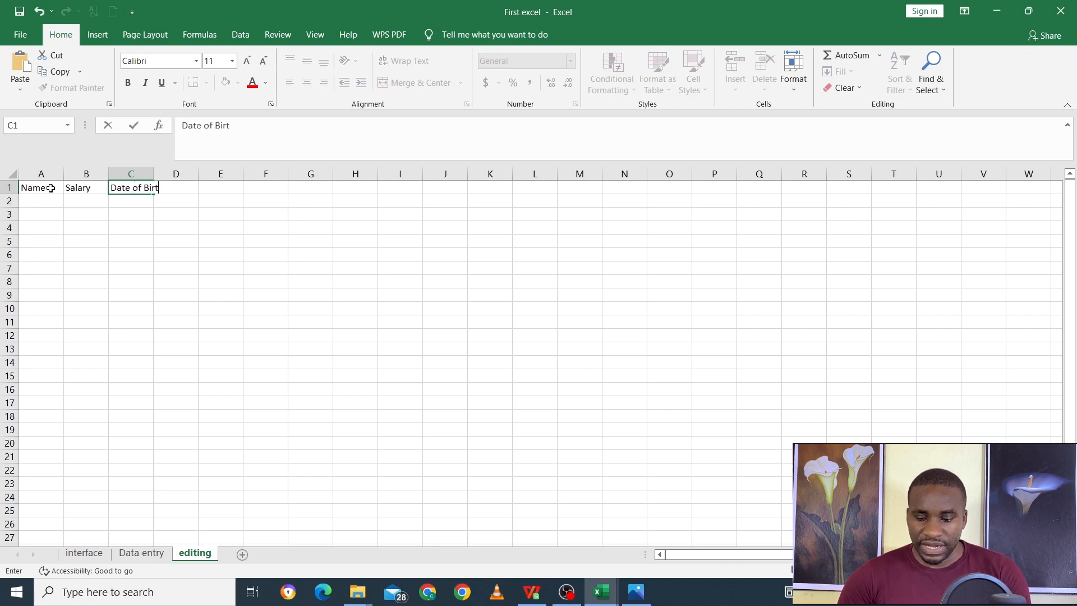
pyautogui.write('h')
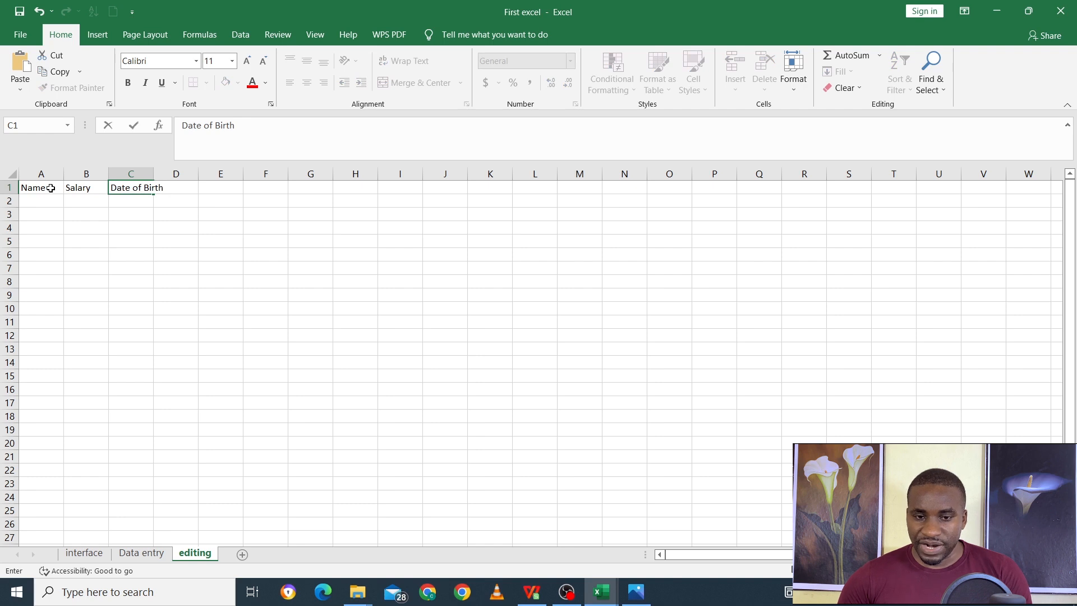
pyautogui.press('Return')
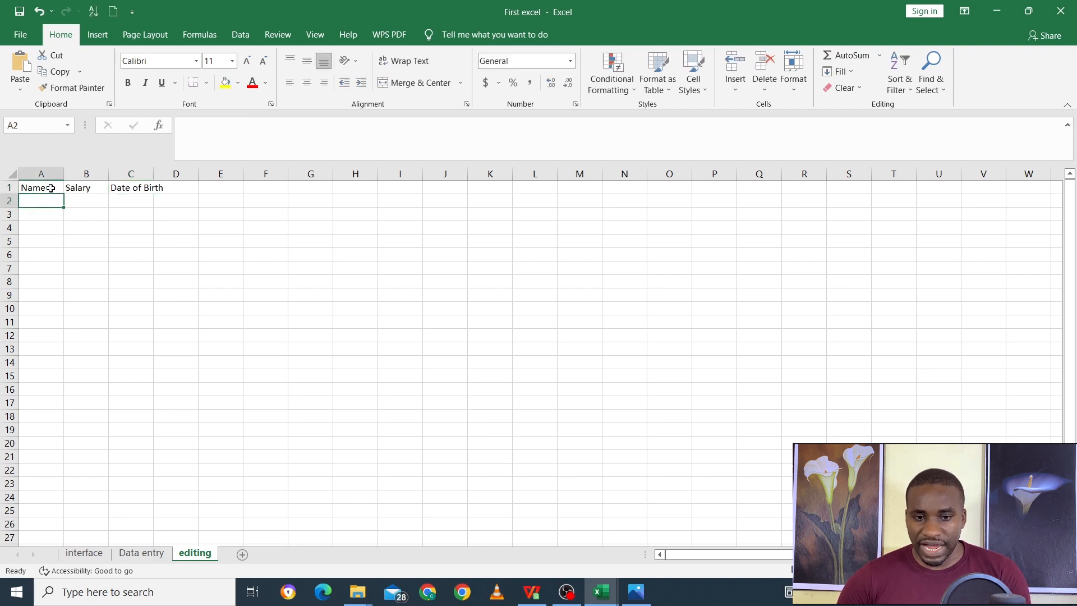
# Fill row 2 with the first person's name, a salary of 3000 and their date of birth.
pyautogui.write('John')
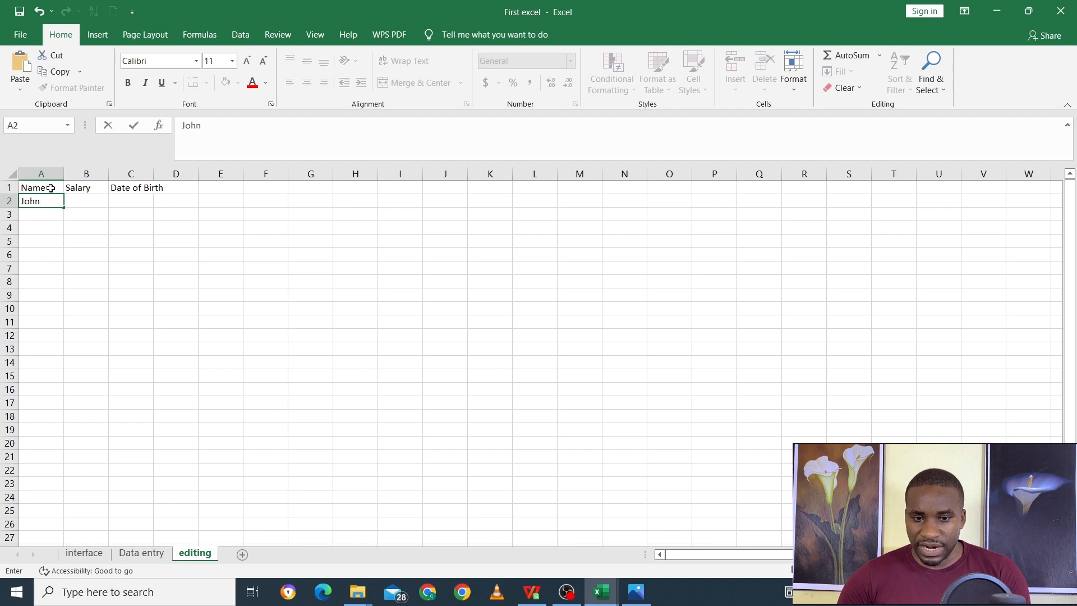
pyautogui.press('Tab')
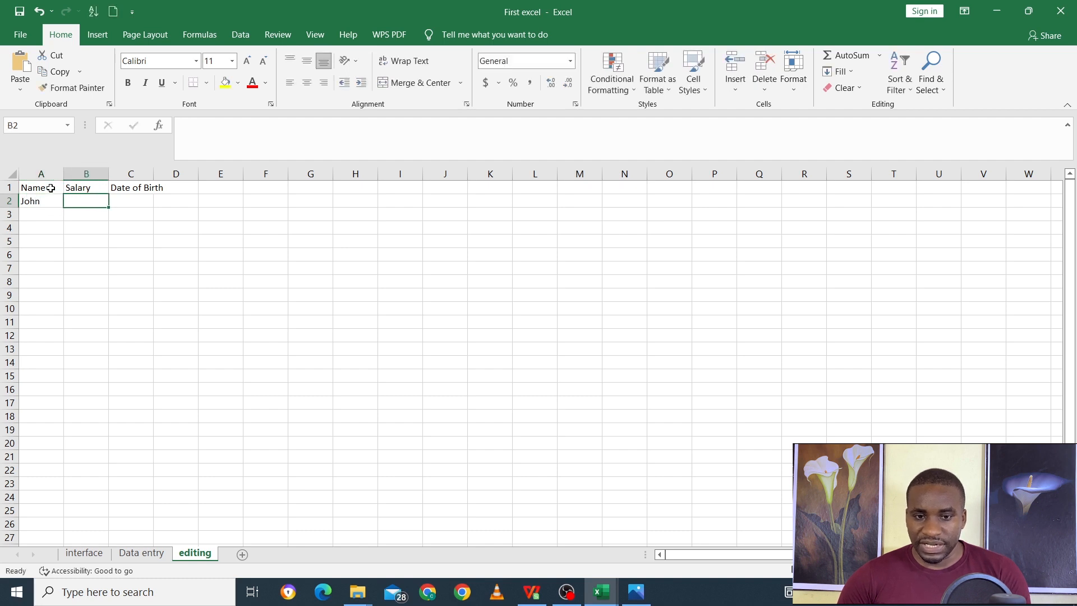
pyautogui.write('3')
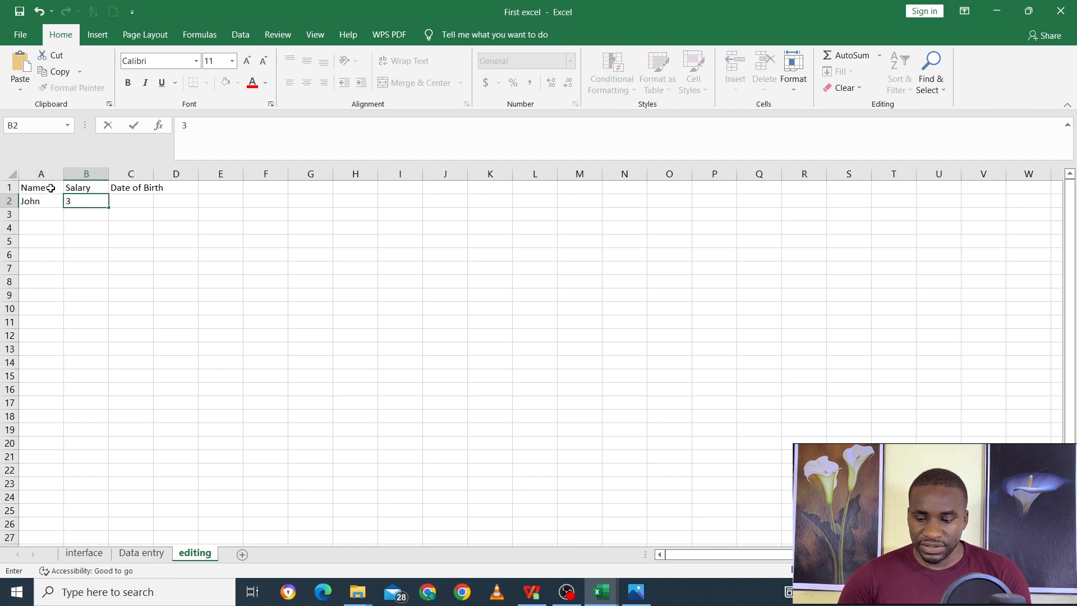
pyautogui.write('000')
pyautogui.press('Tab')
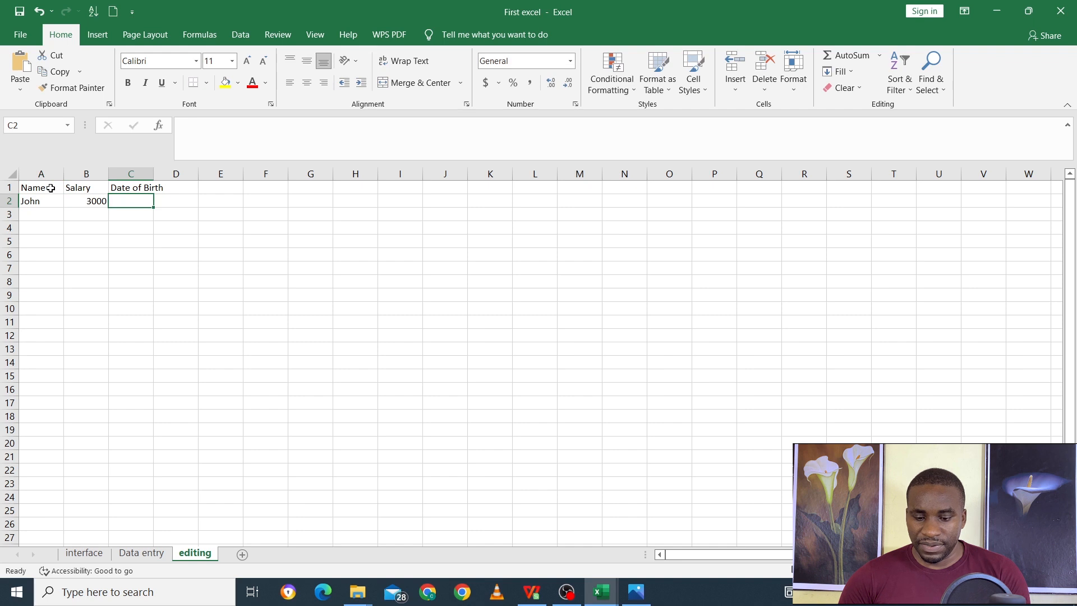
pyautogui.write('1/2')
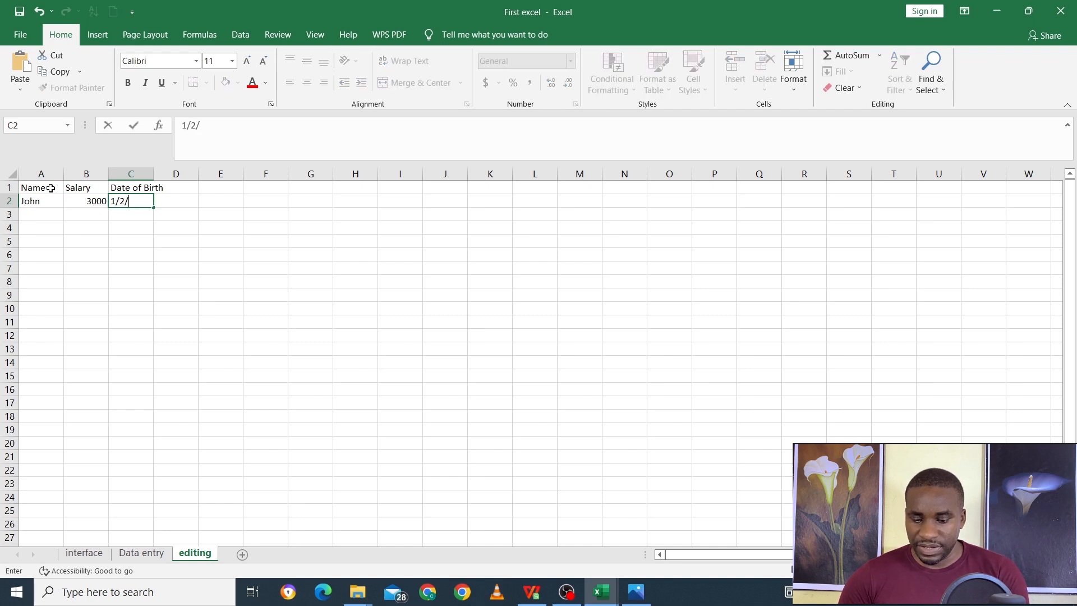
pyautogui.write('/78')
pyautogui.press('Return')
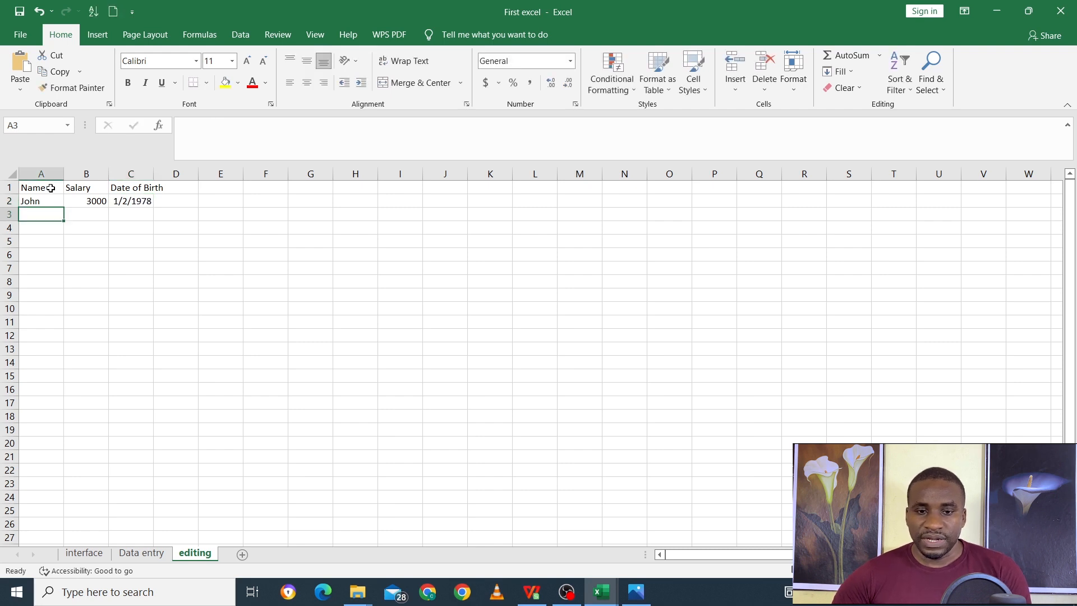
# Fill row 3 with the second person's name, a salary of 5000 and their date of birth.
pyautogui.write('Mary')
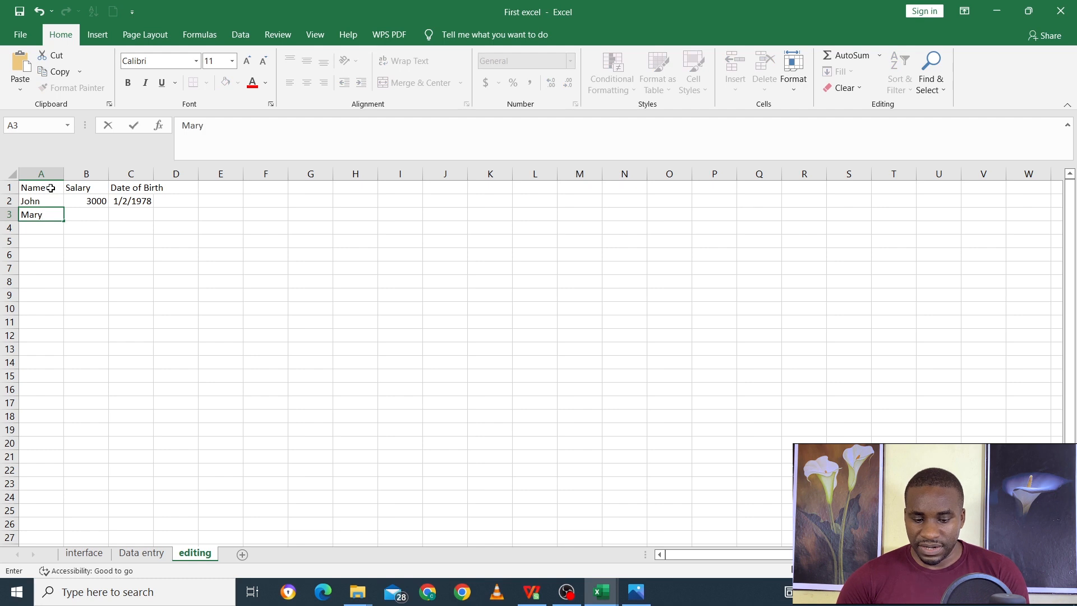
pyautogui.press('Tab')
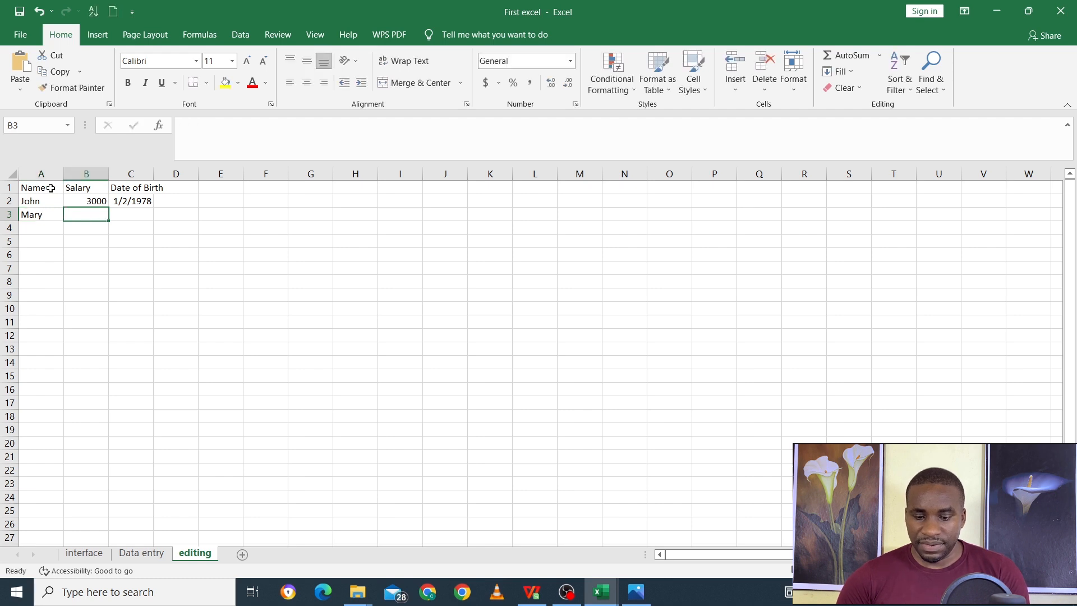
pyautogui.write('5000')
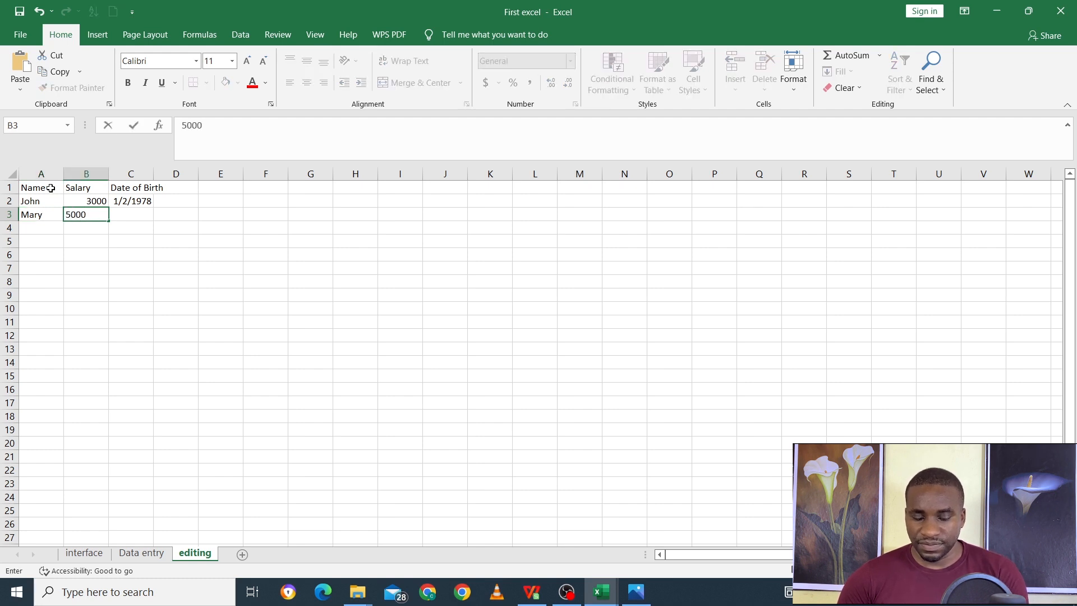
pyautogui.press('Tab')
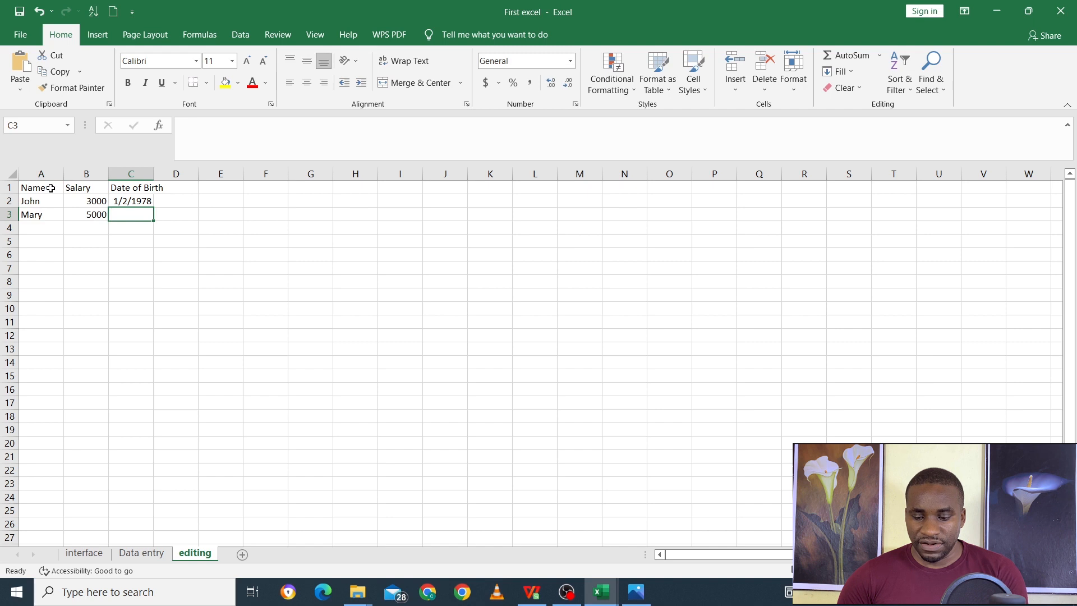
pyautogui.write('3')
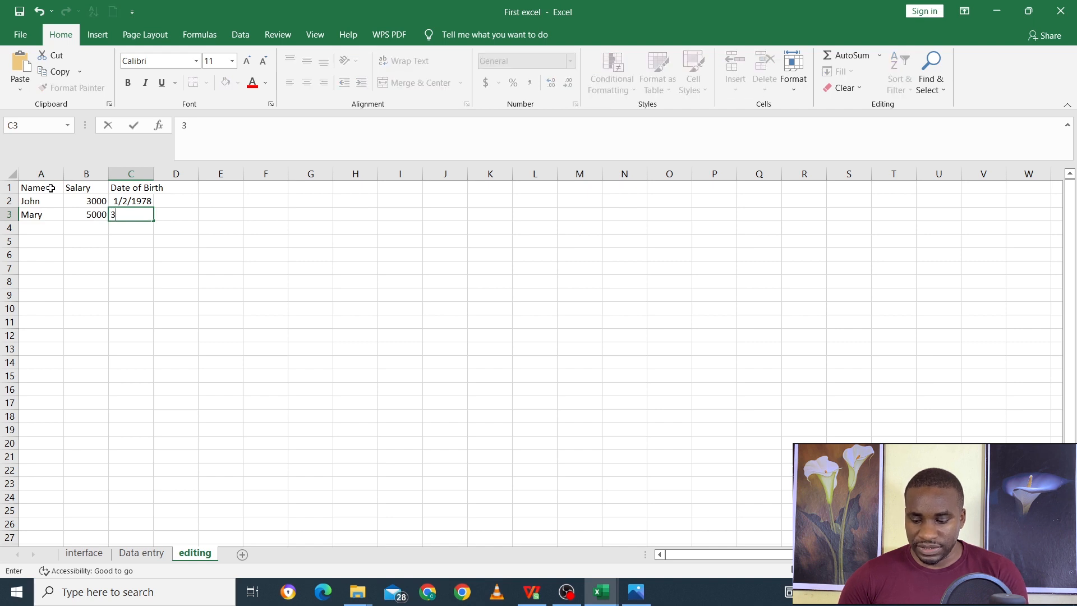
pyautogui.write('/11')
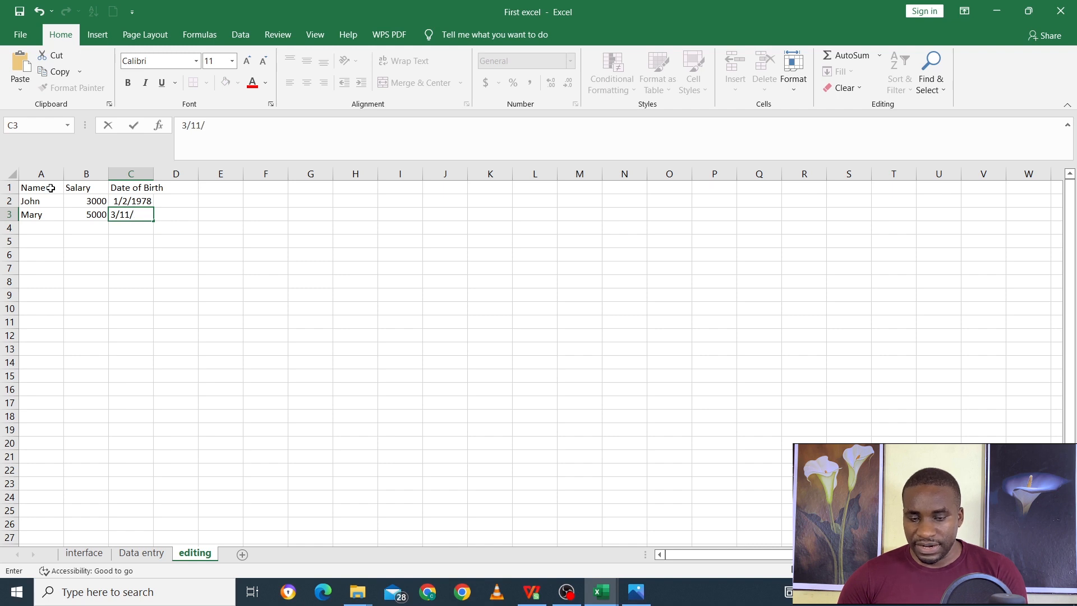
pyautogui.write('/')
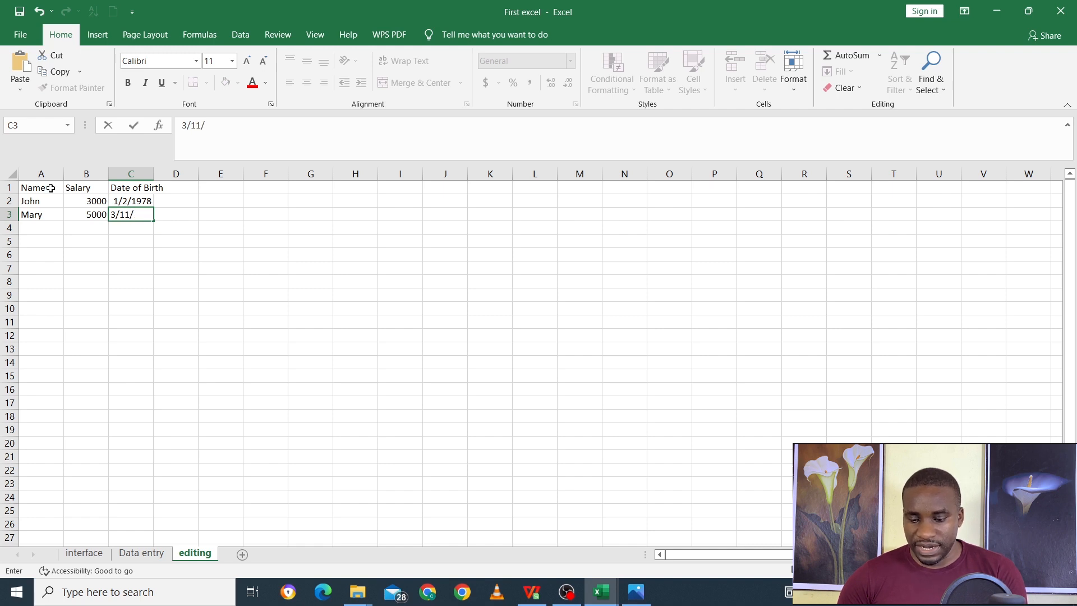
pyautogui.write('1980')
pyautogui.press('Return')
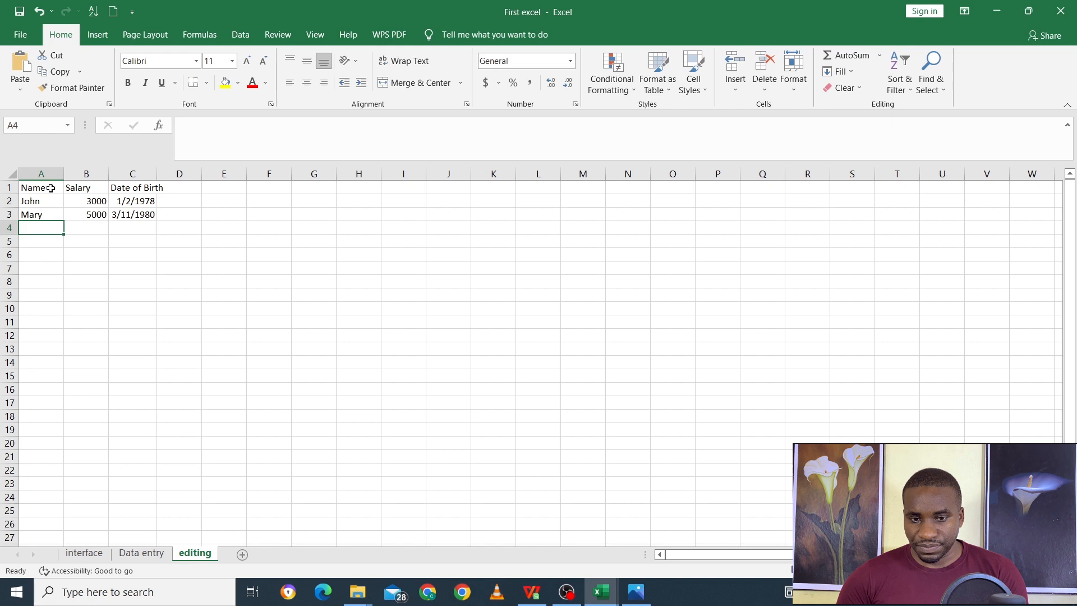
# Fill row 4 with the third person's name, a salary of 8000 and their date of birth.
pyautogui.write('Peter')
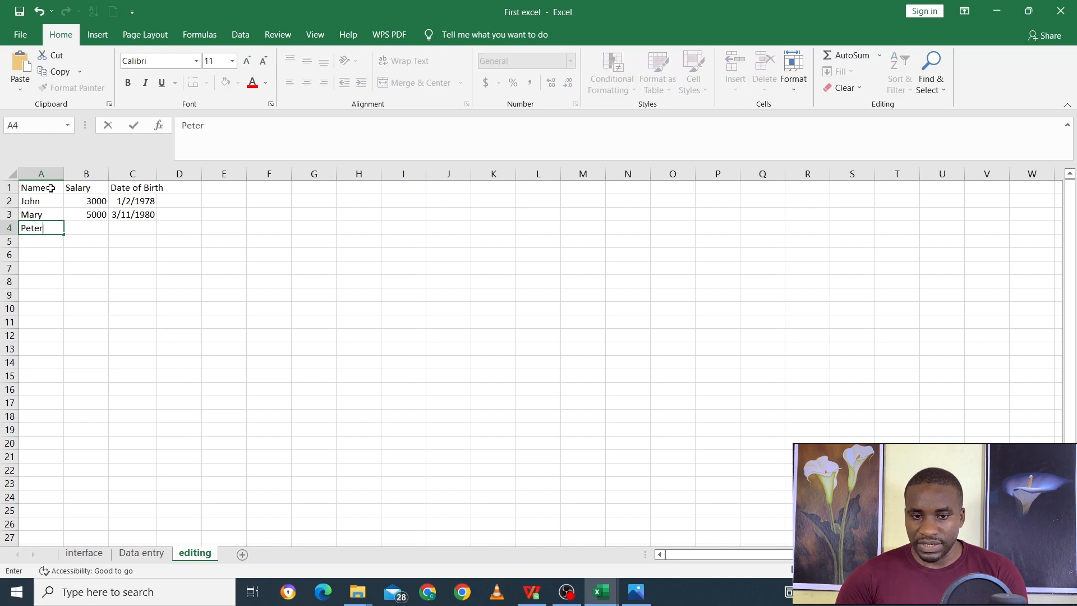
pyautogui.press('Tab')
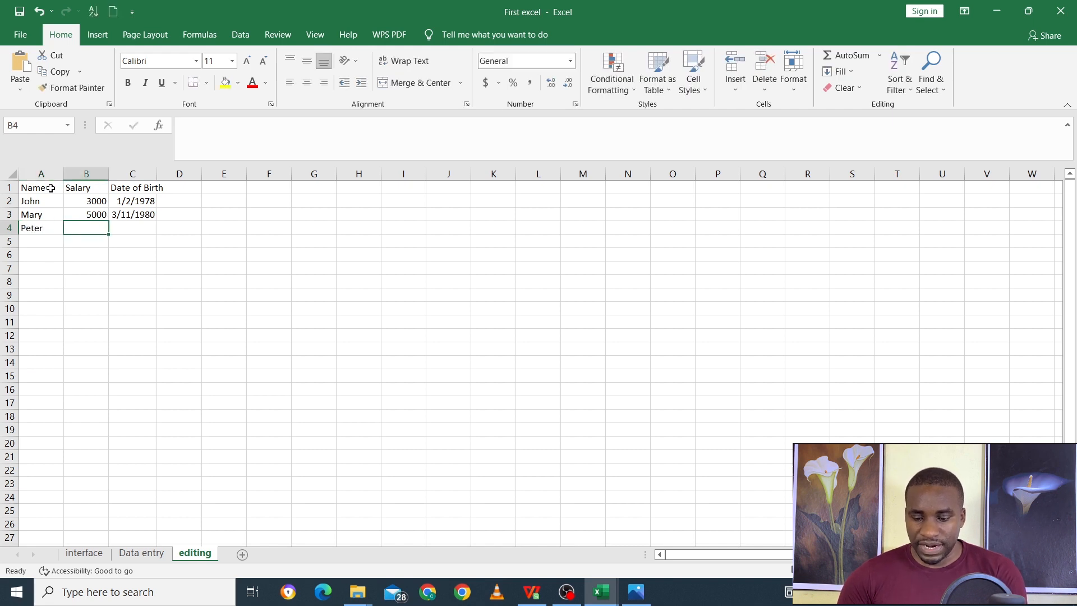
pyautogui.write('8000')
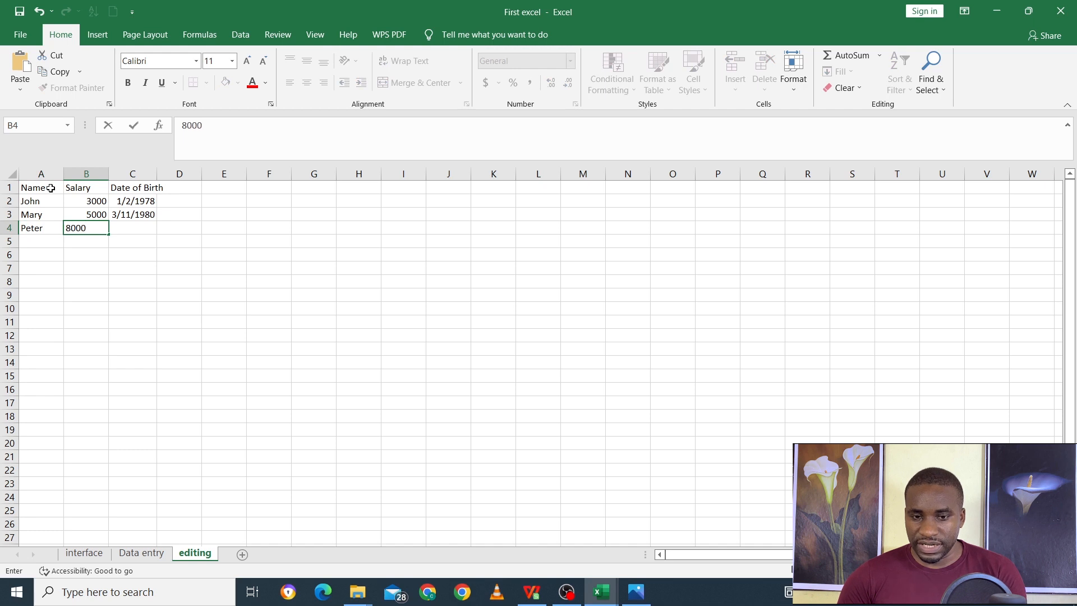
pyautogui.press('Tab')
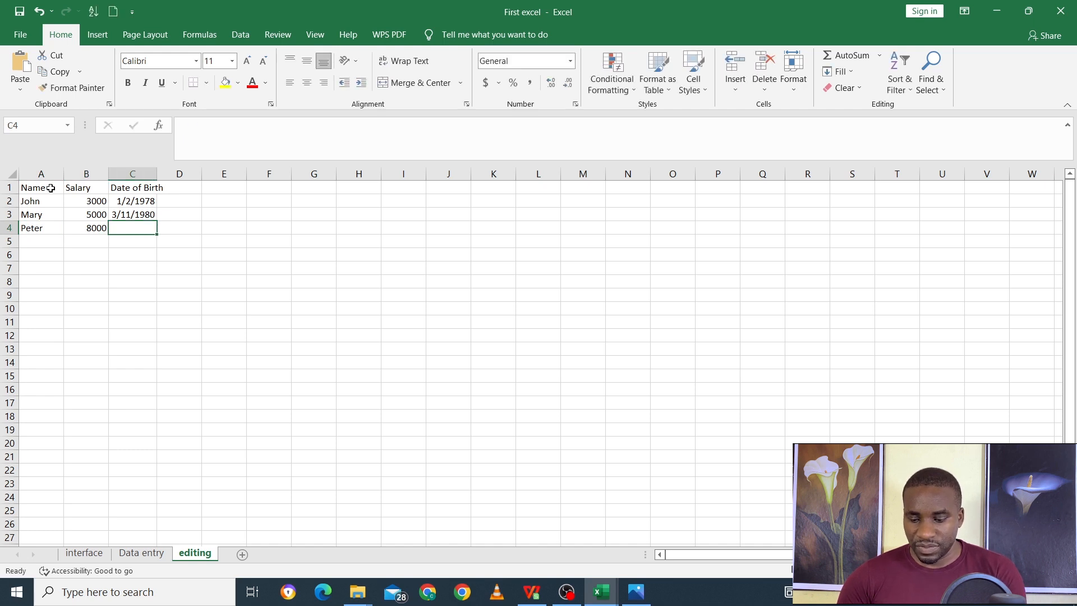
pyautogui.write('2')
pyautogui.press('BackSpace')
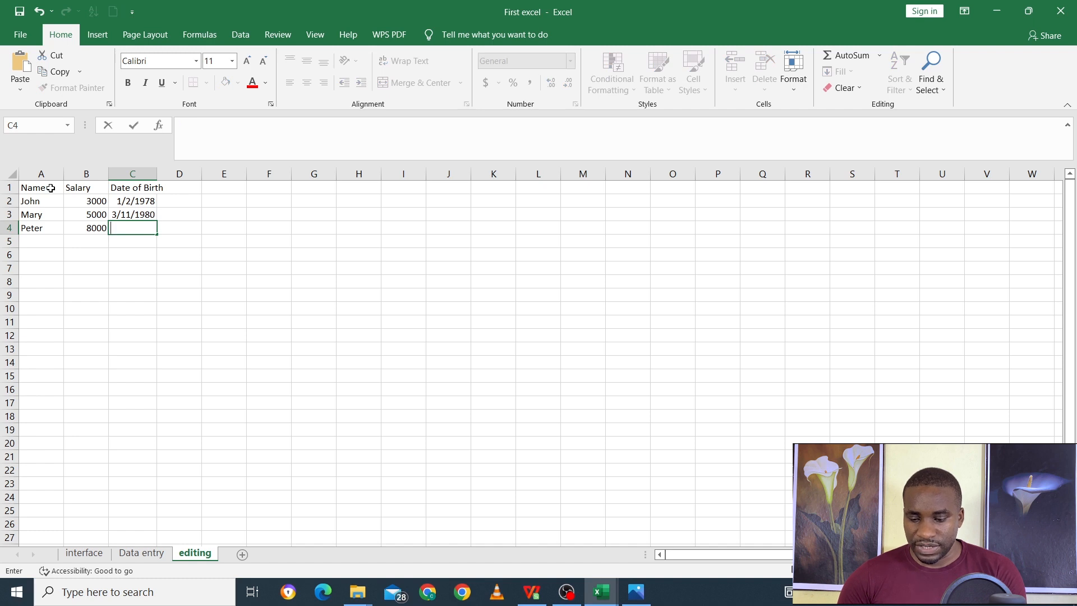
pyautogui.write('2/6/')
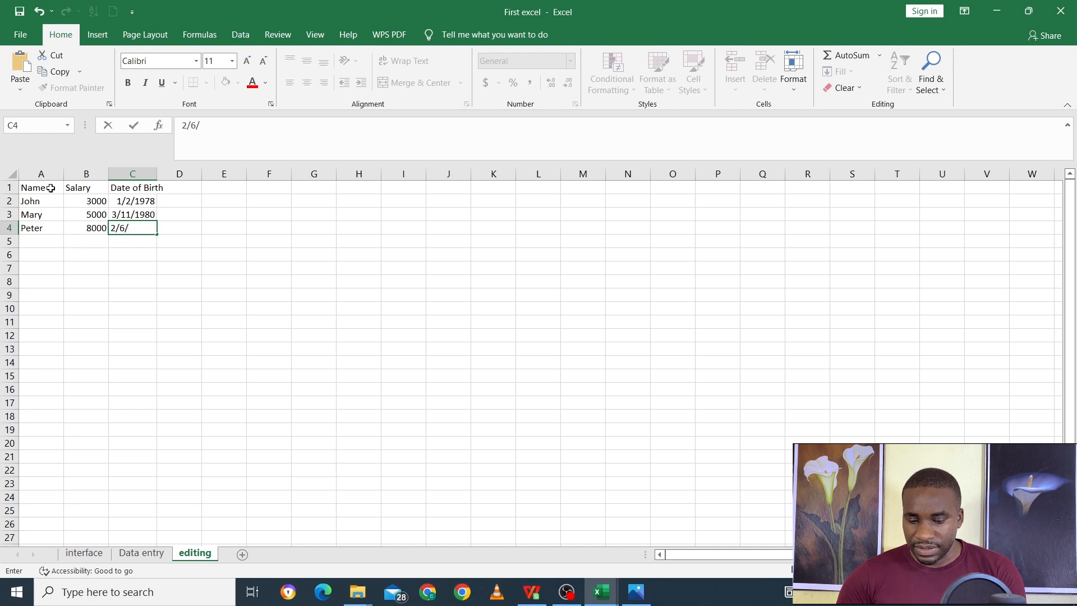
pyautogui.write('2000')
pyautogui.press('Return')
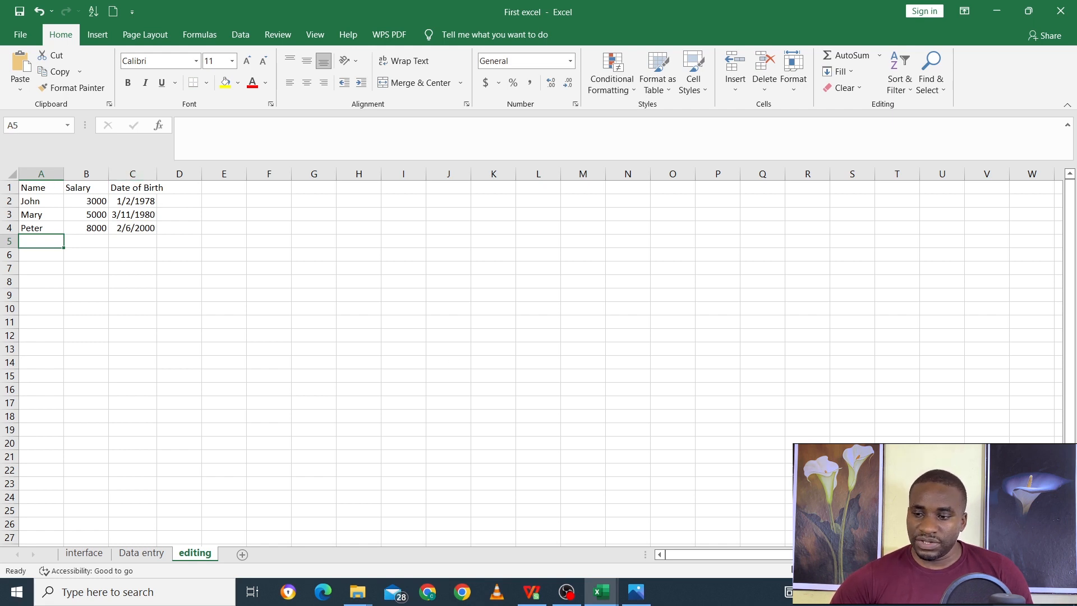
pyautogui.scroll(4, 532, 359)
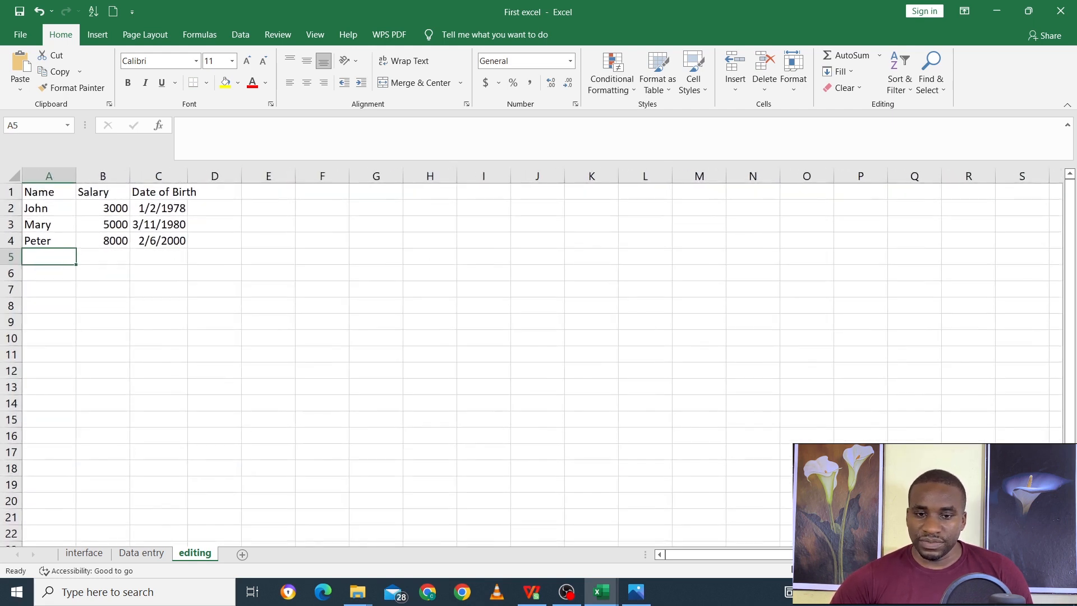
pyautogui.scroll(3, 507, 332)
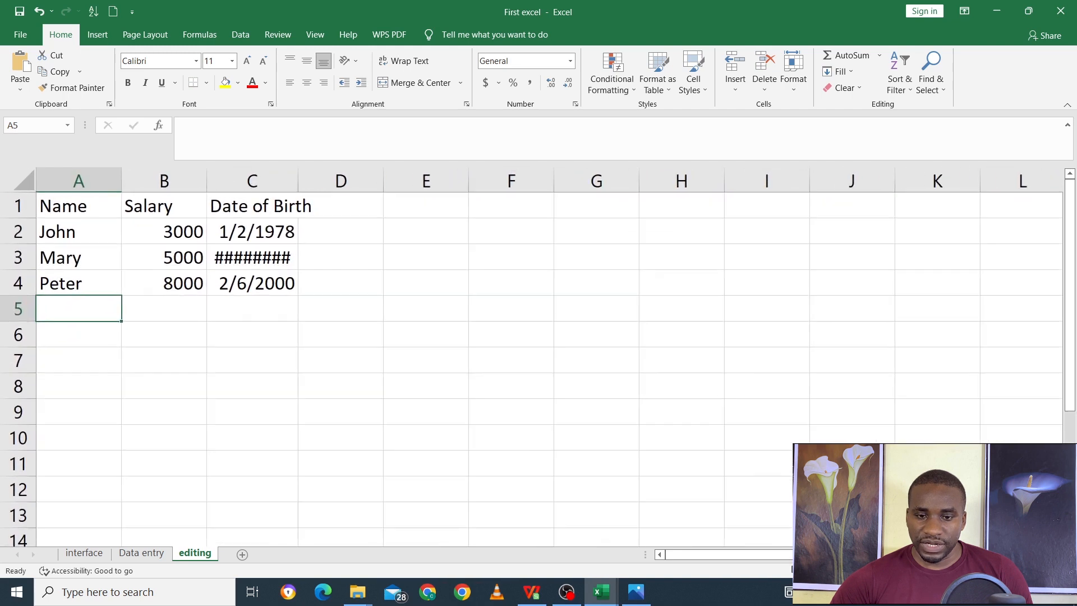
# Autofit columns A to C to the width of their contents.
pyautogui.moveTo(283, 182); pyautogui.dragTo(77, 184)
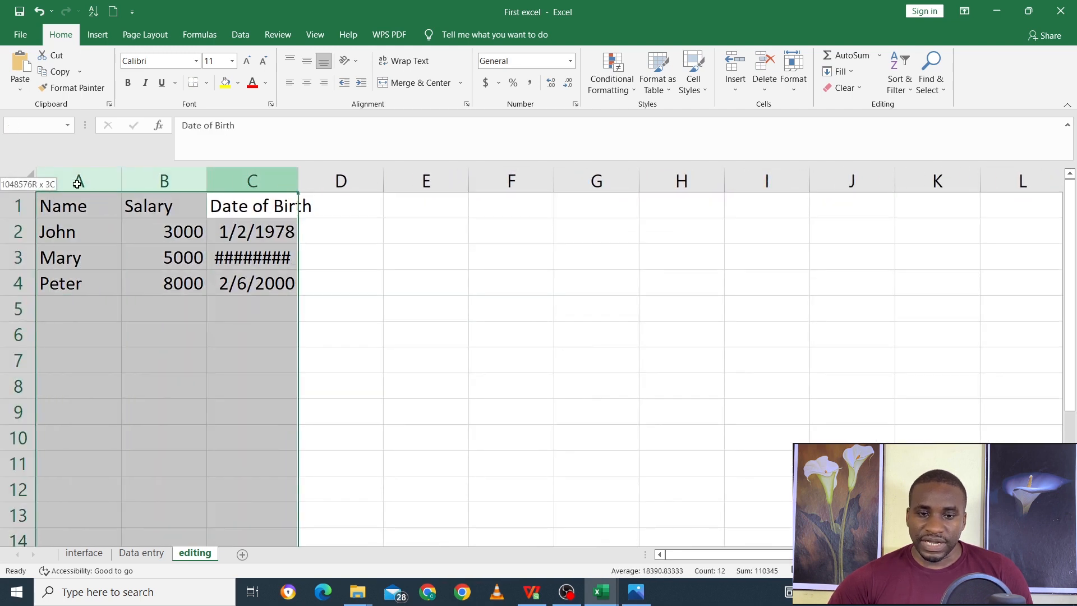
pyautogui.doubleClick(299, 178)
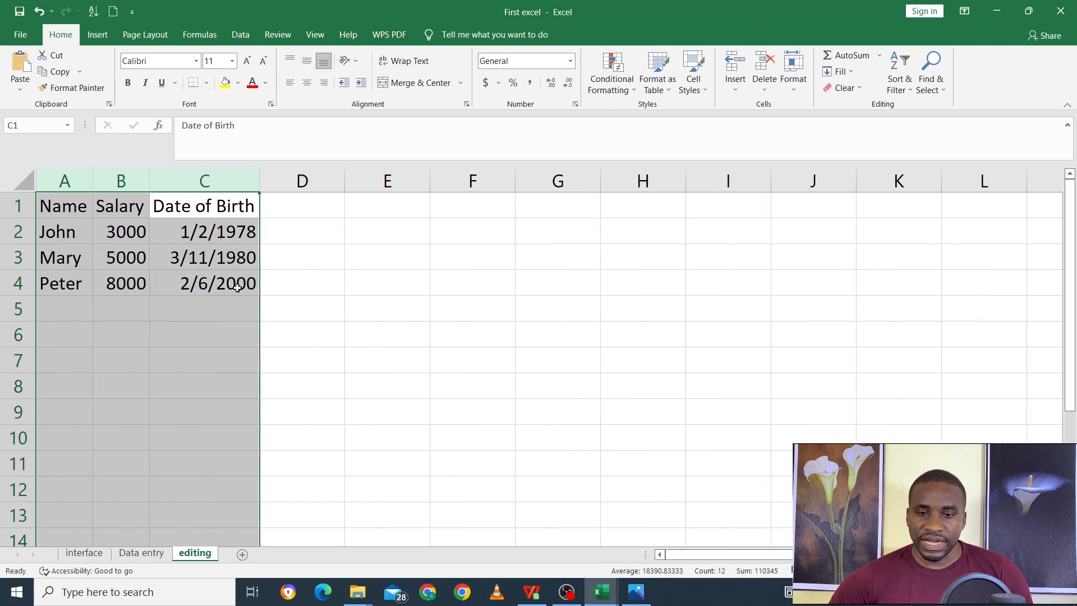
pyautogui.click(241, 319)
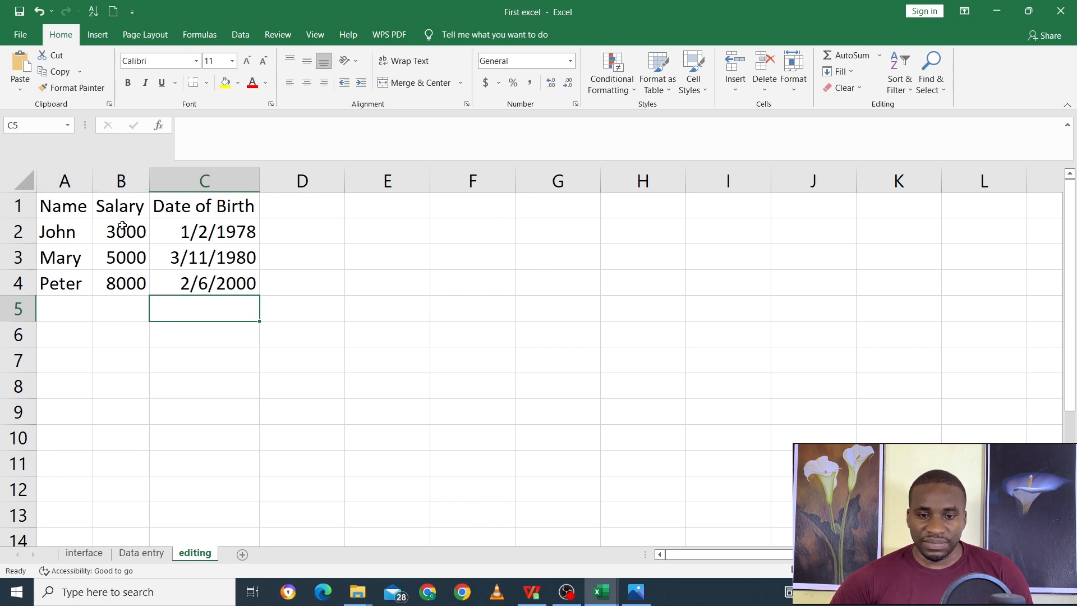
pyautogui.moveTo(122, 230); pyautogui.dragTo(124, 274)
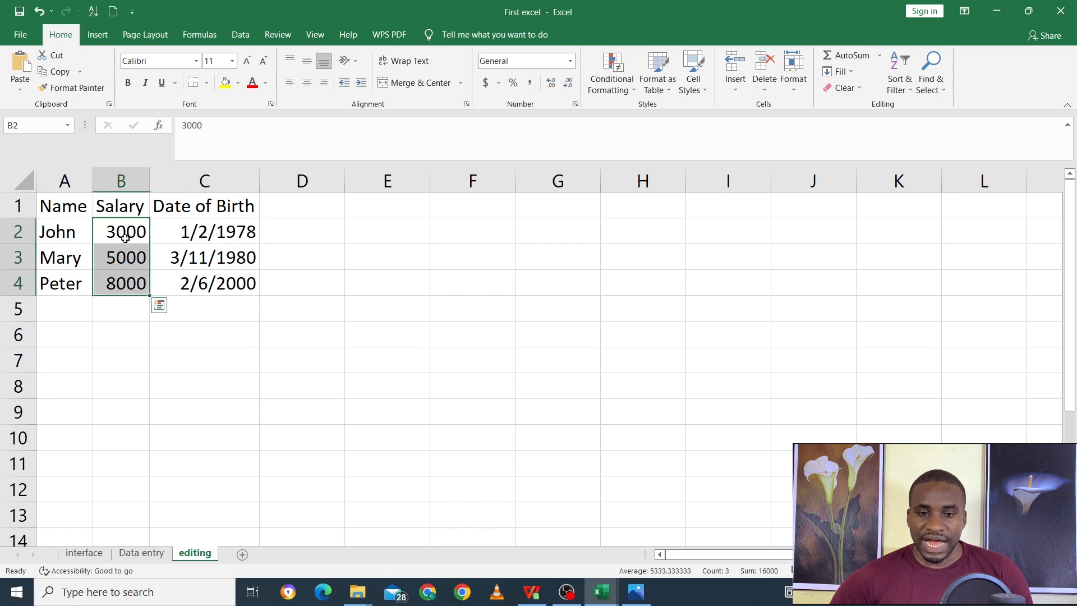
pyautogui.click(122, 282)
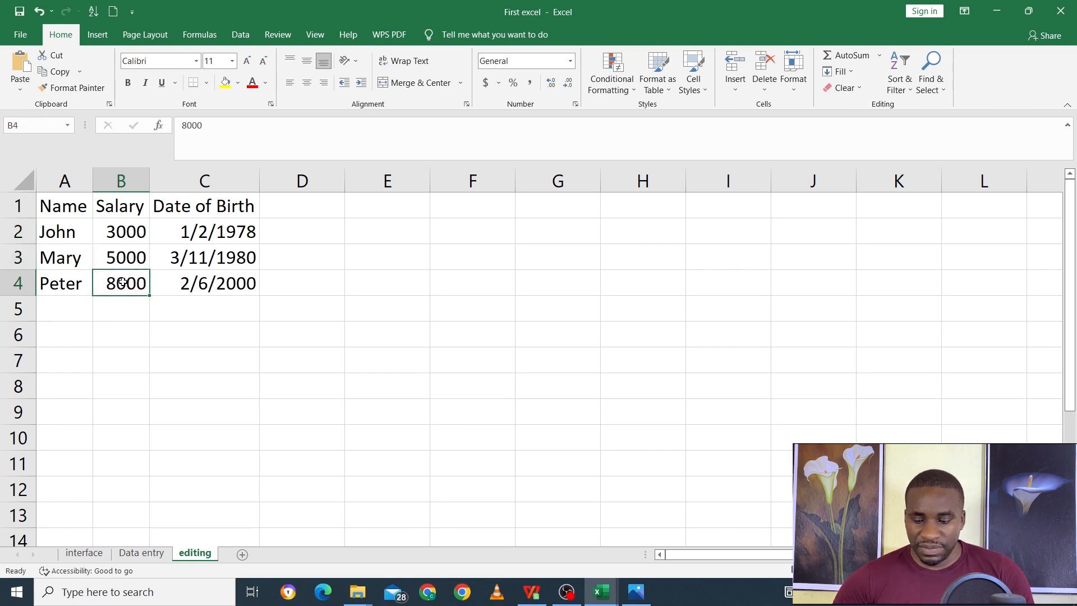
pyautogui.write('8000000000')
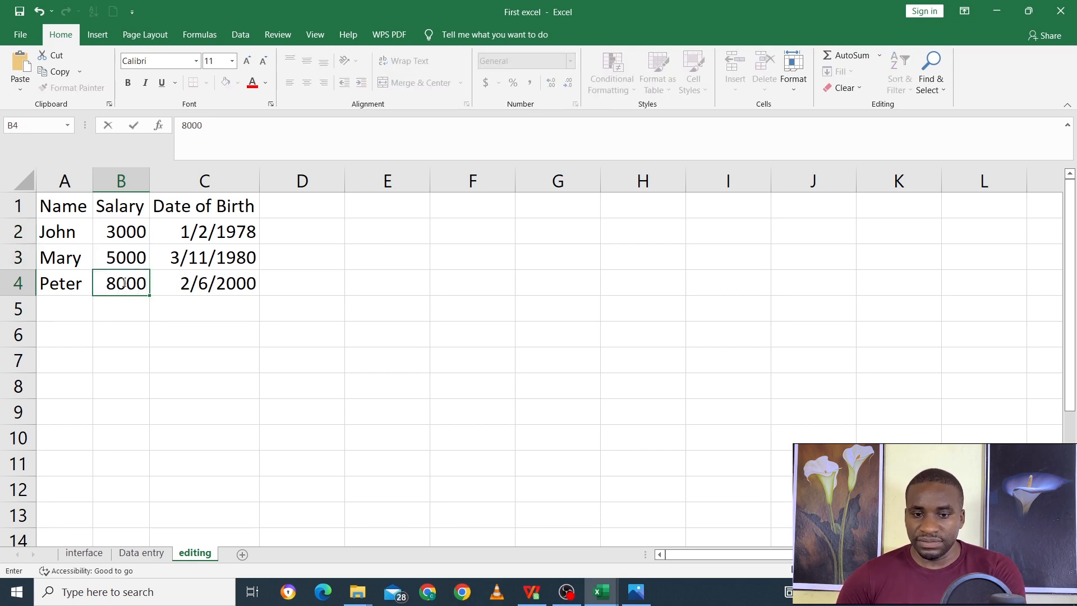
pyautogui.write('00')
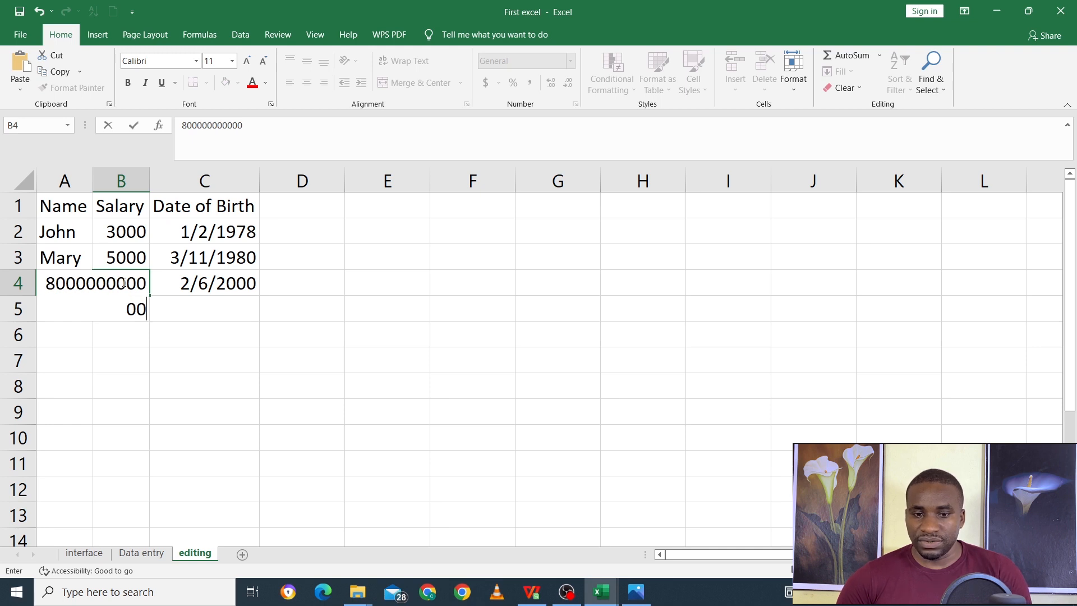
pyautogui.click(154, 404)
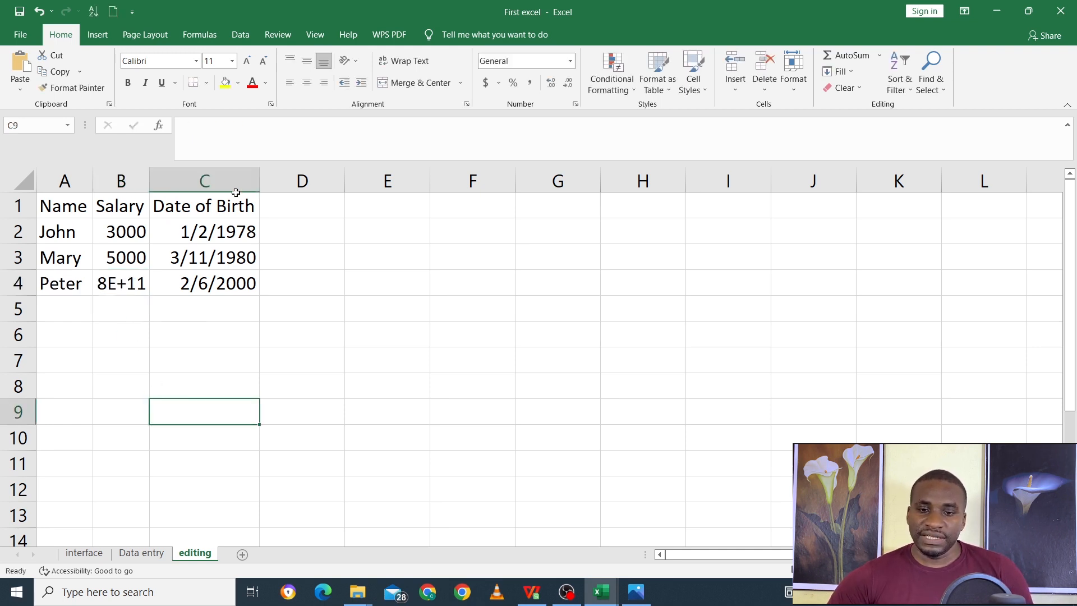
# Autofit columns A to C, and widen all three equally to roughly double column B's width.
pyautogui.moveTo(231, 181); pyautogui.dragTo(64, 181)
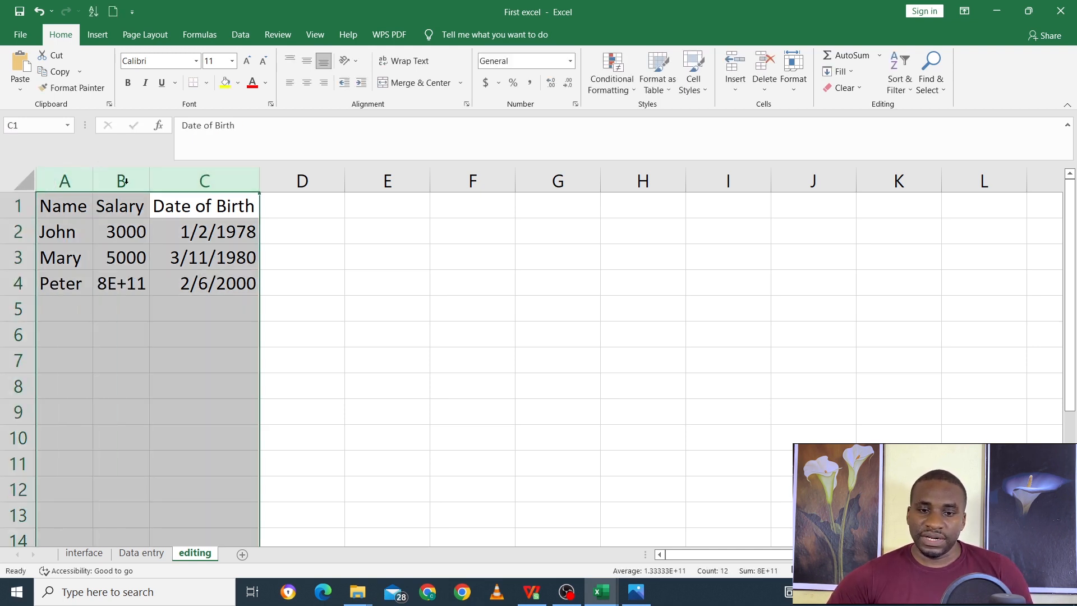
pyautogui.doubleClick(259, 174)
pyautogui.moveTo(150, 176); pyautogui.dragTo(202, 175)
# Set the salary in cell B4 to 8000000.
pyautogui.click(233, 276)
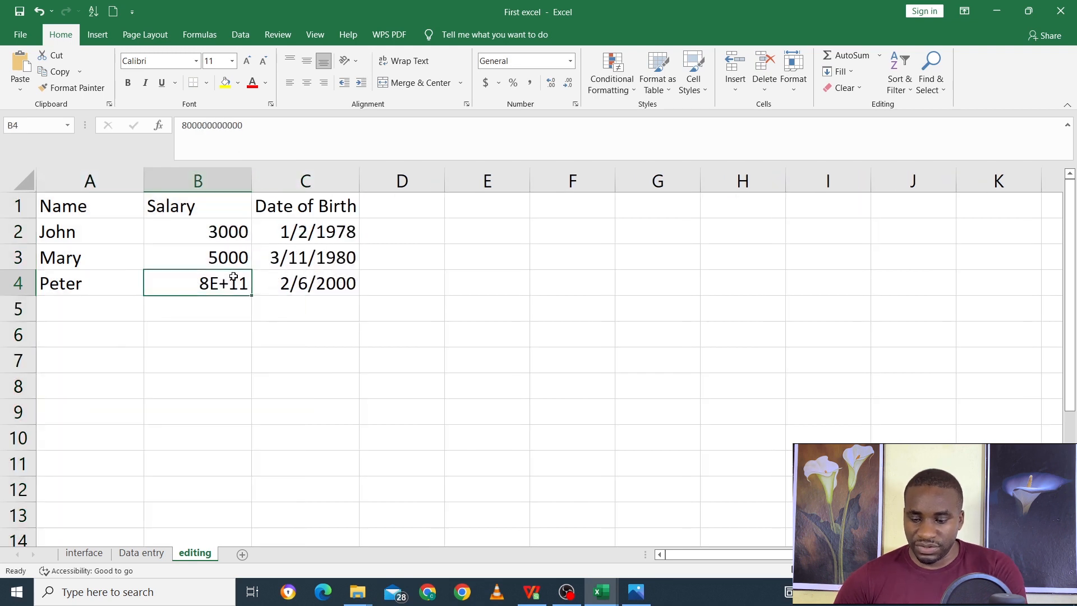
pyautogui.write('8000000')
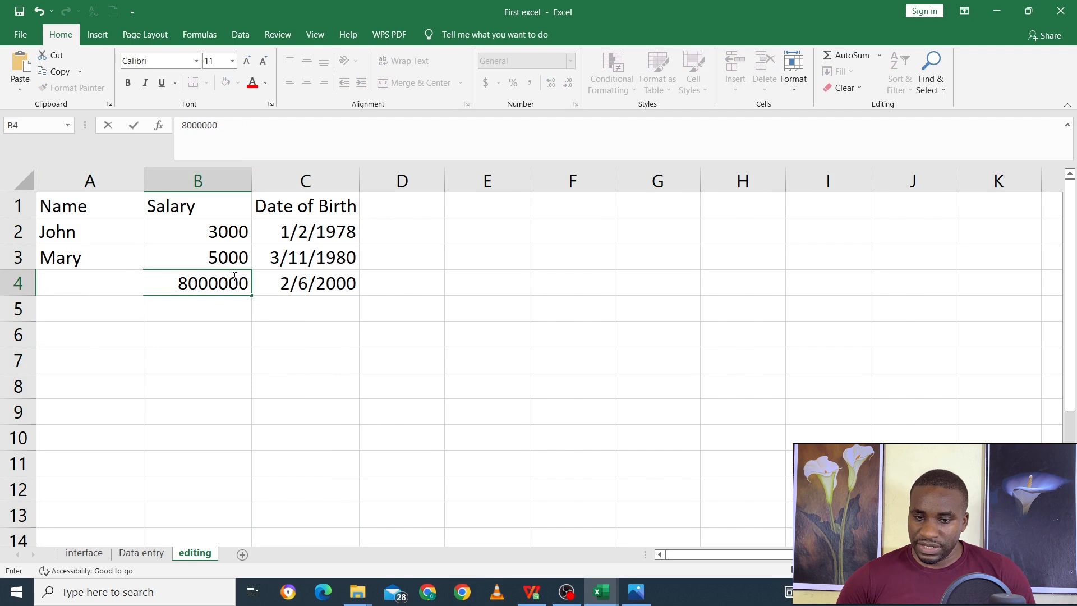
pyautogui.press('Return')
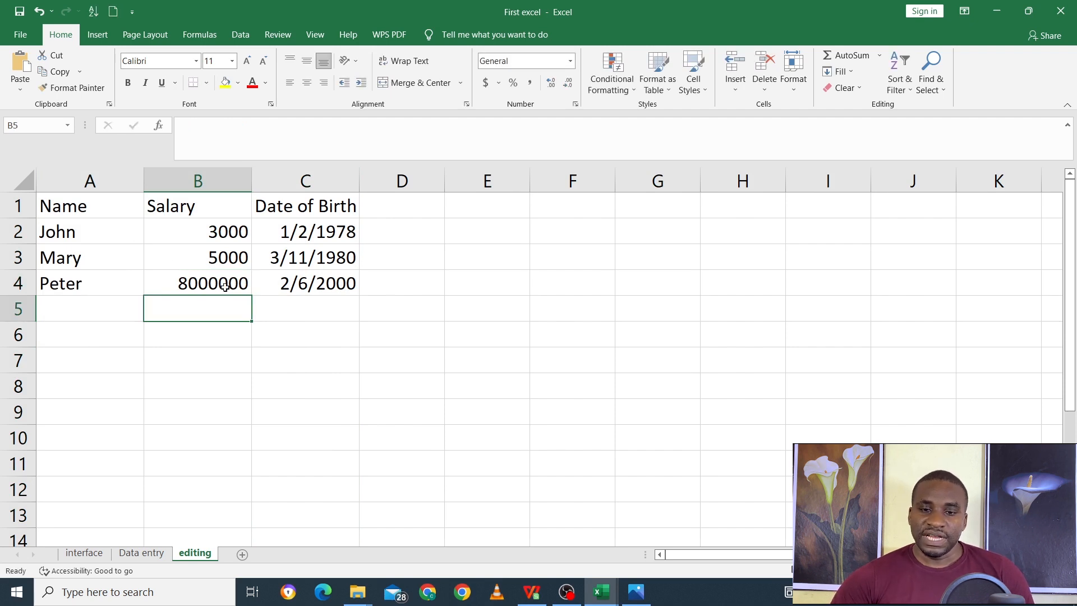
# Apply the Number format to the salaries in cells B2 to B4.
pyautogui.click(225, 287)
pyautogui.moveTo(226, 237); pyautogui.dragTo(219, 277)
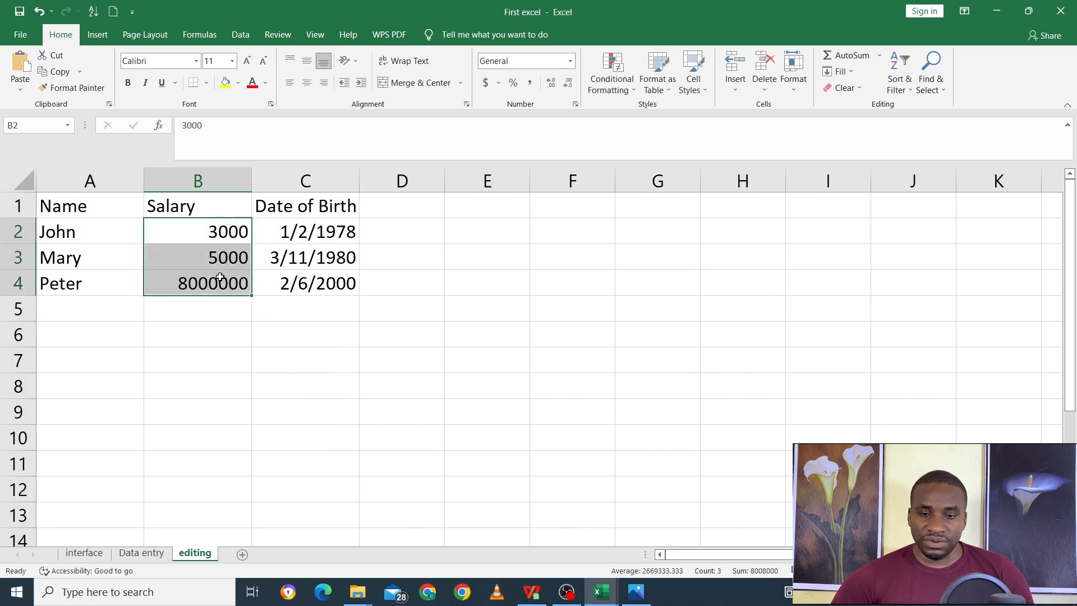
pyautogui.click(215, 283)
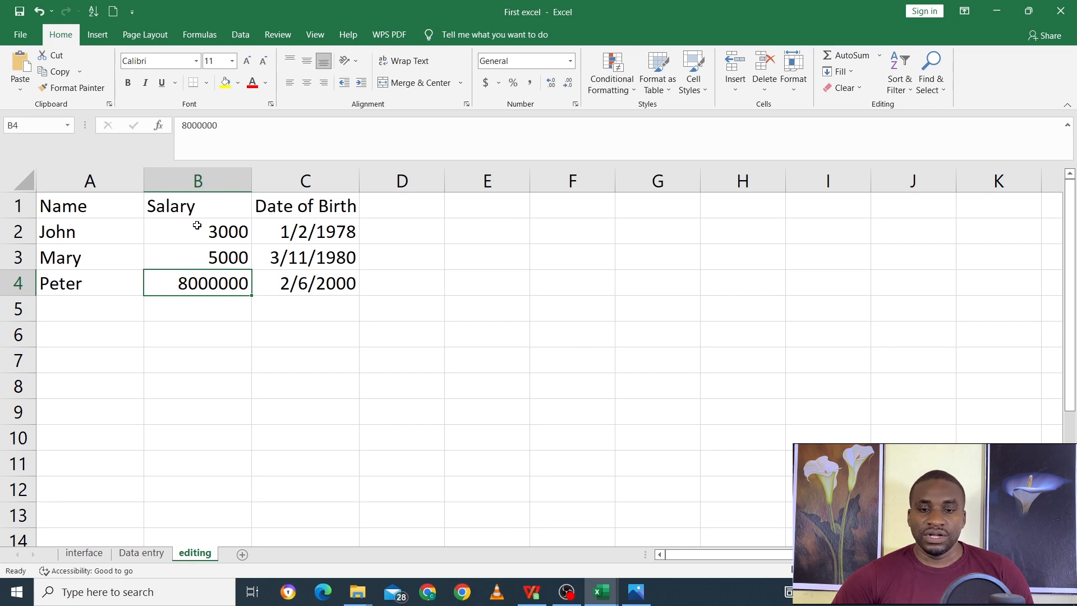
pyautogui.moveTo(197, 225); pyautogui.dragTo(205, 279)
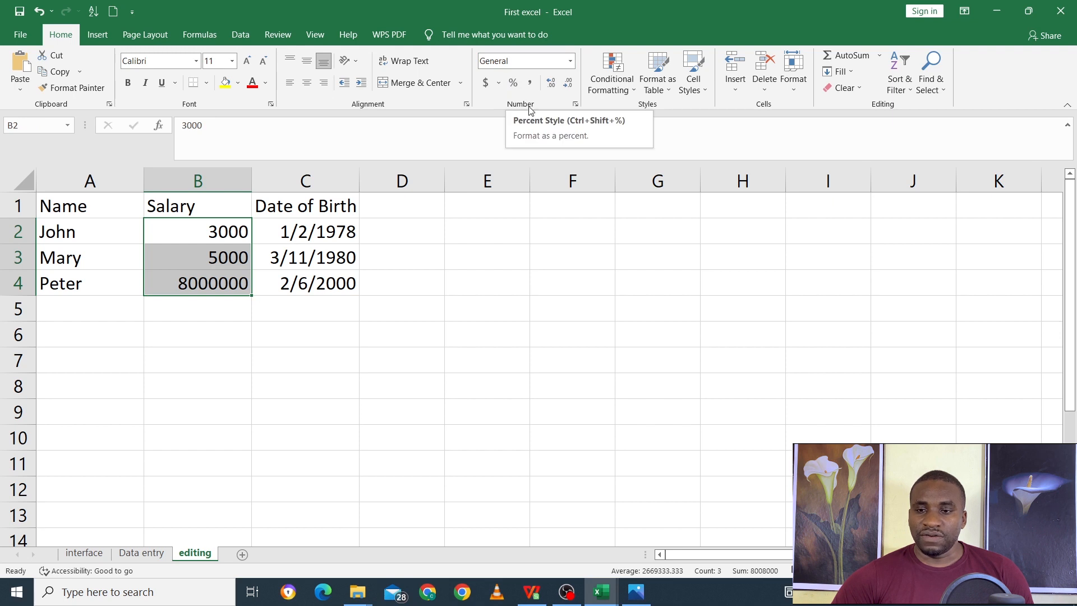
pyautogui.click(570, 61)
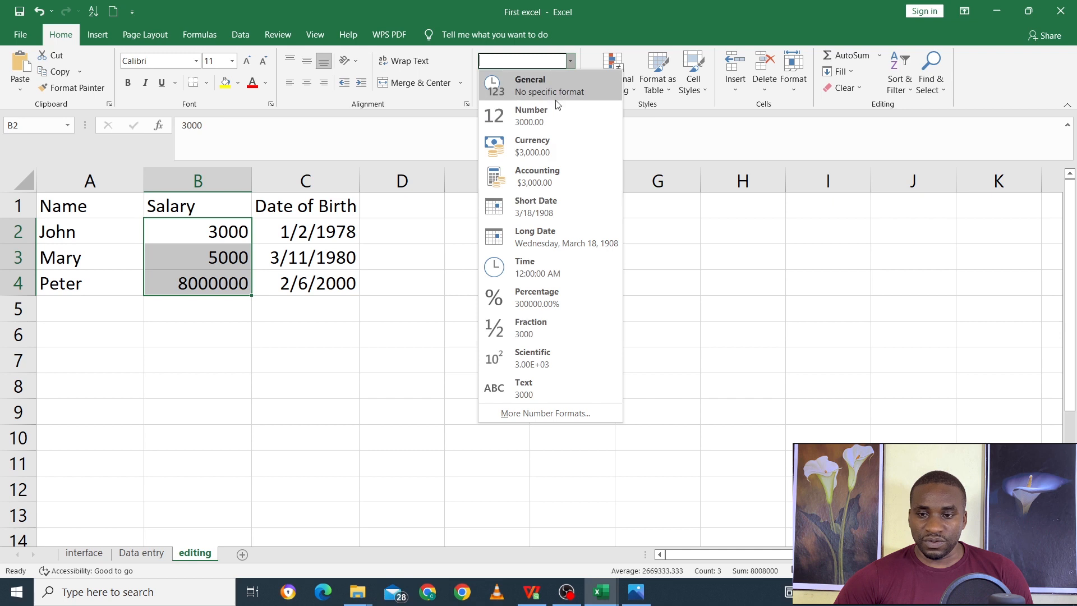
pyautogui.click(547, 115)
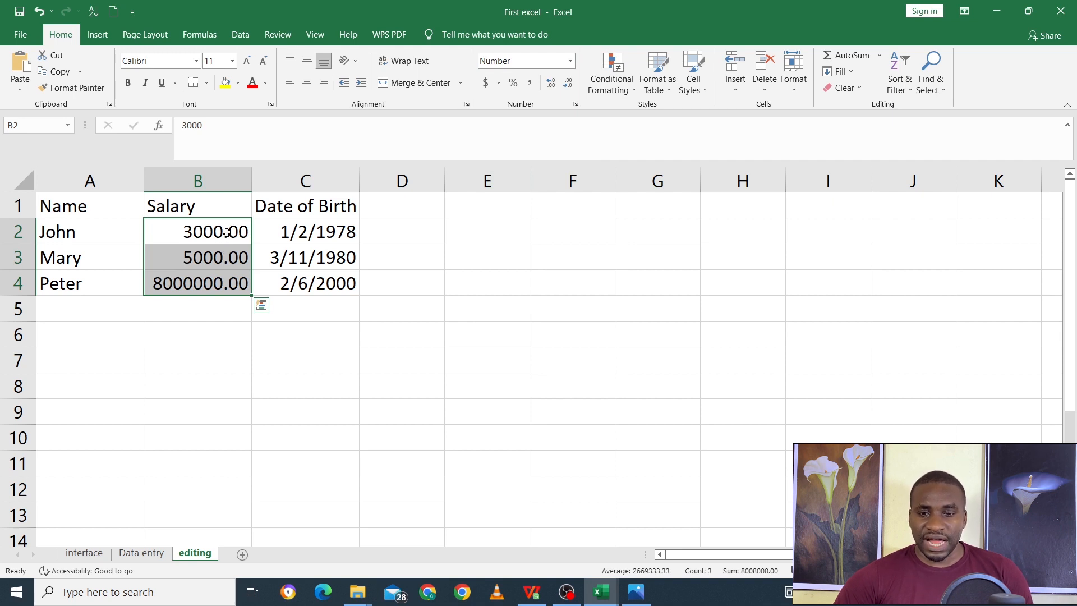
# Apply the comma style without decimal places to the salaries in B2 to B4, and widen column B slightly to fit.
pyautogui.click(532, 86)
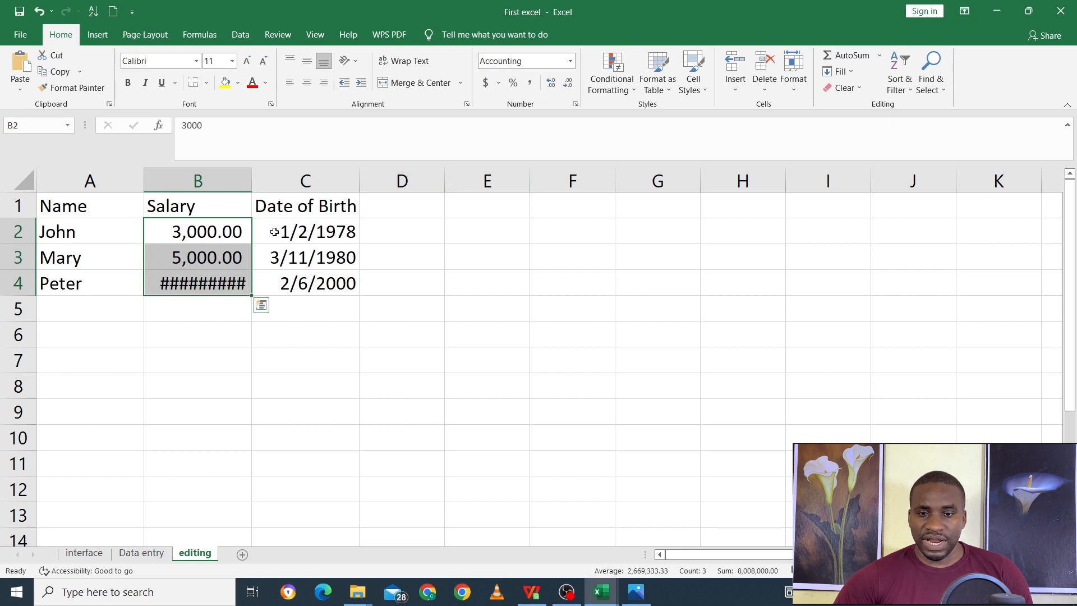
pyautogui.moveTo(253, 176); pyautogui.dragTo(277, 176)
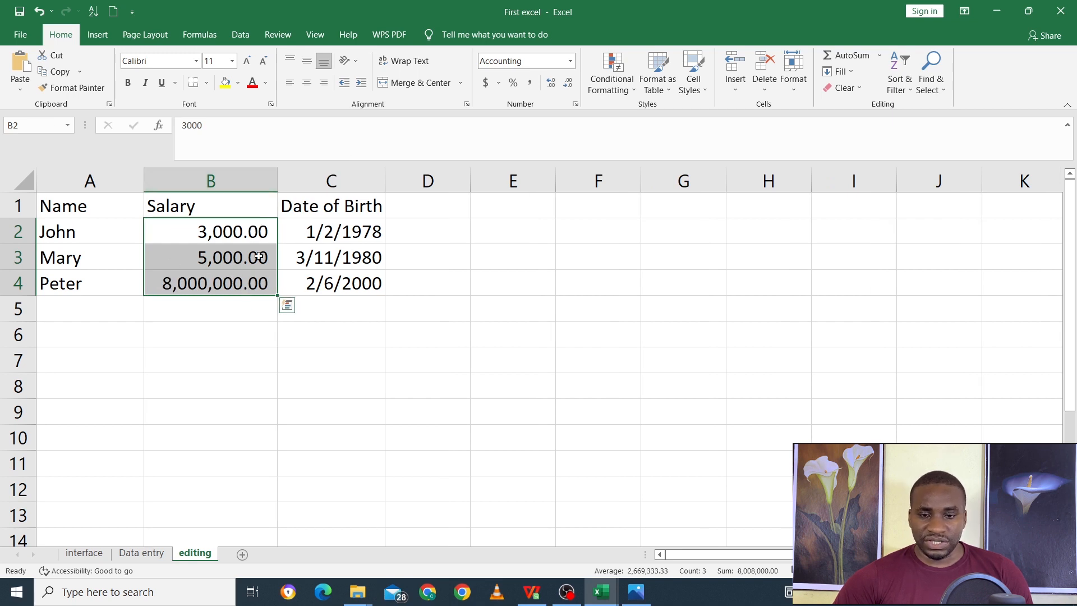
pyautogui.click(568, 84)
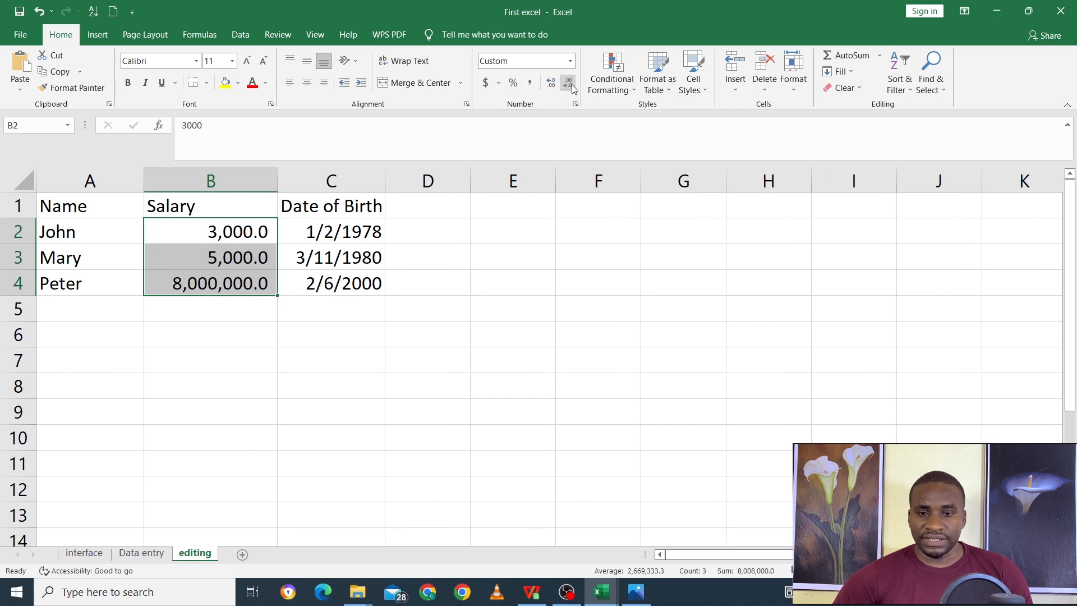
pyautogui.click(568, 84)
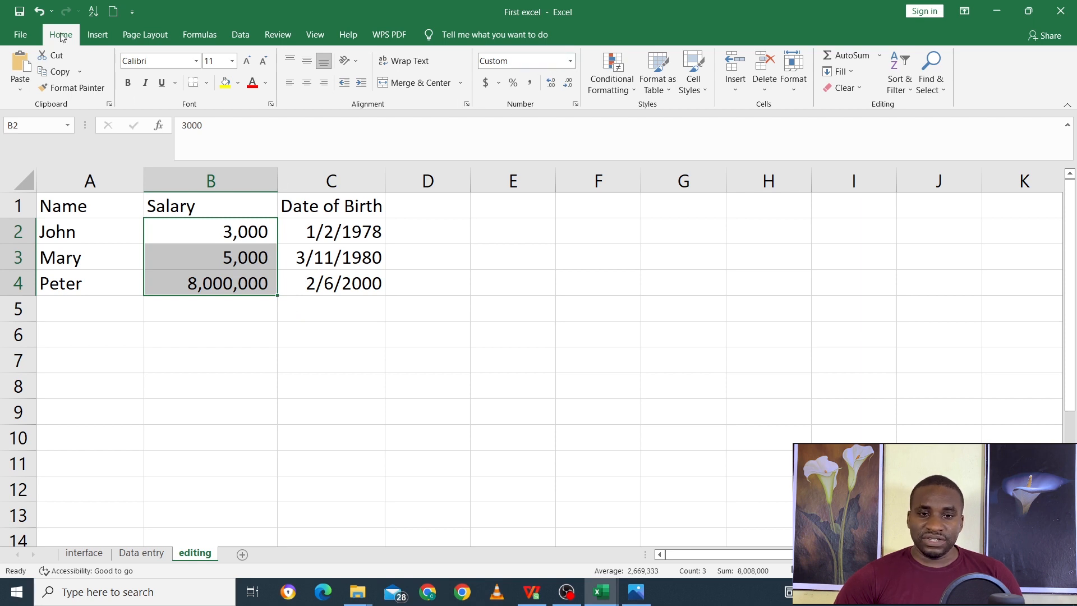
# Undo all the number-format and column-width changes just made to the salary cells.
pyautogui.click(46, 14)
pyautogui.click(46, 15)
pyautogui.click(46, 14)
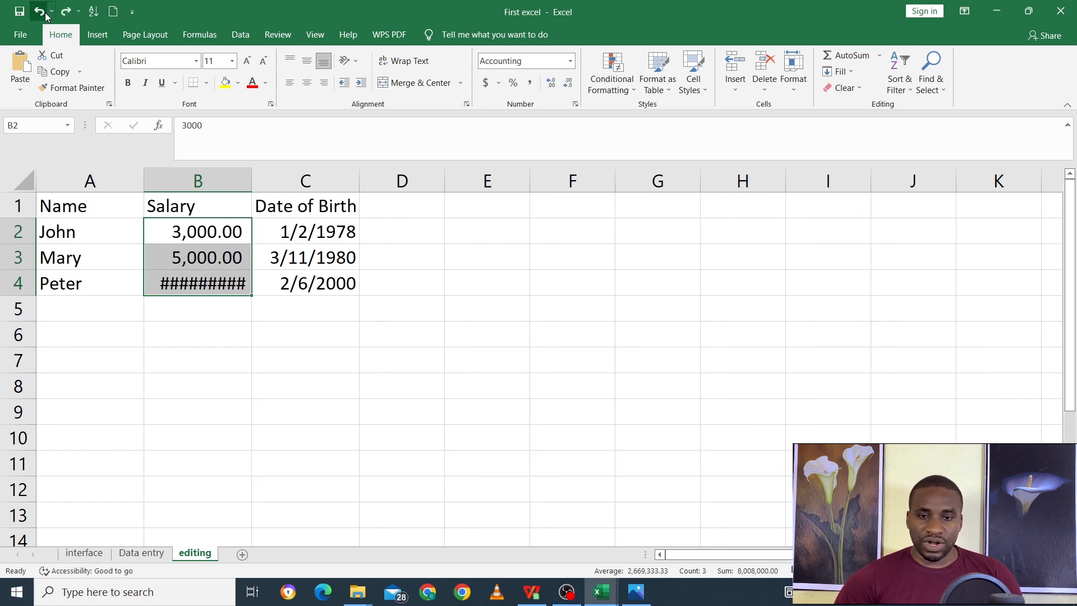
pyautogui.click(46, 14)
pyautogui.click(46, 15)
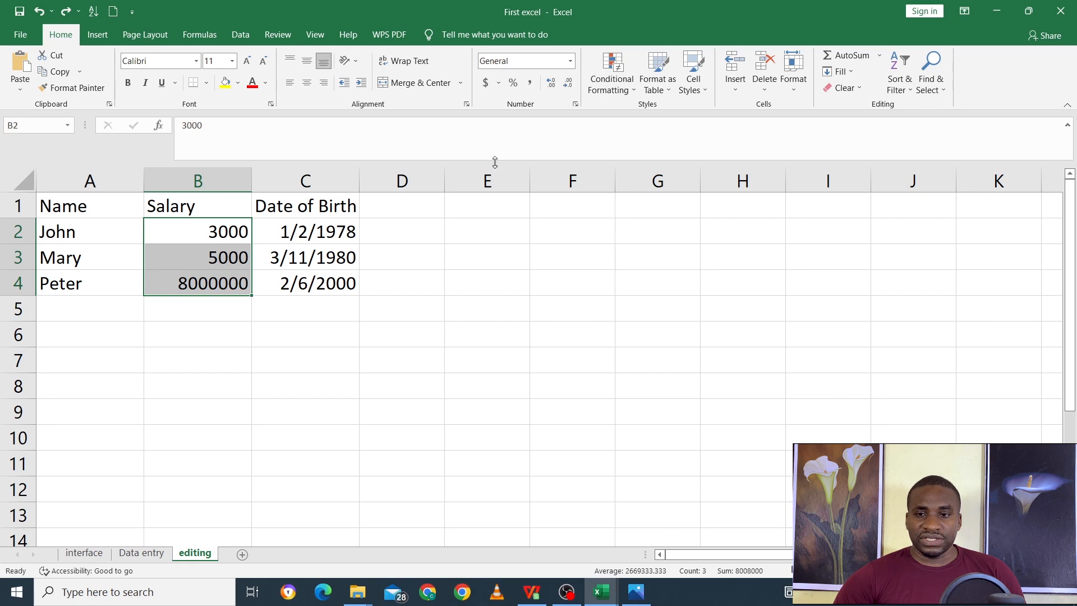
# In Format Cells, set the salaries in B2 to B4 to the Number category with 0 decimal places and the 1000 separator.
pyautogui.click(576, 105)
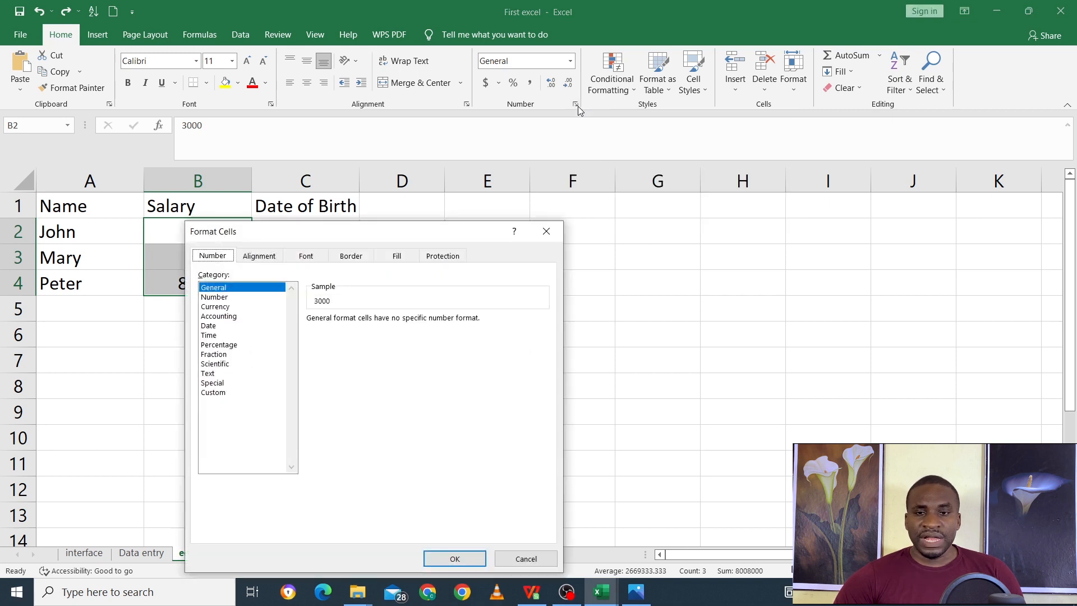
pyautogui.click(226, 299)
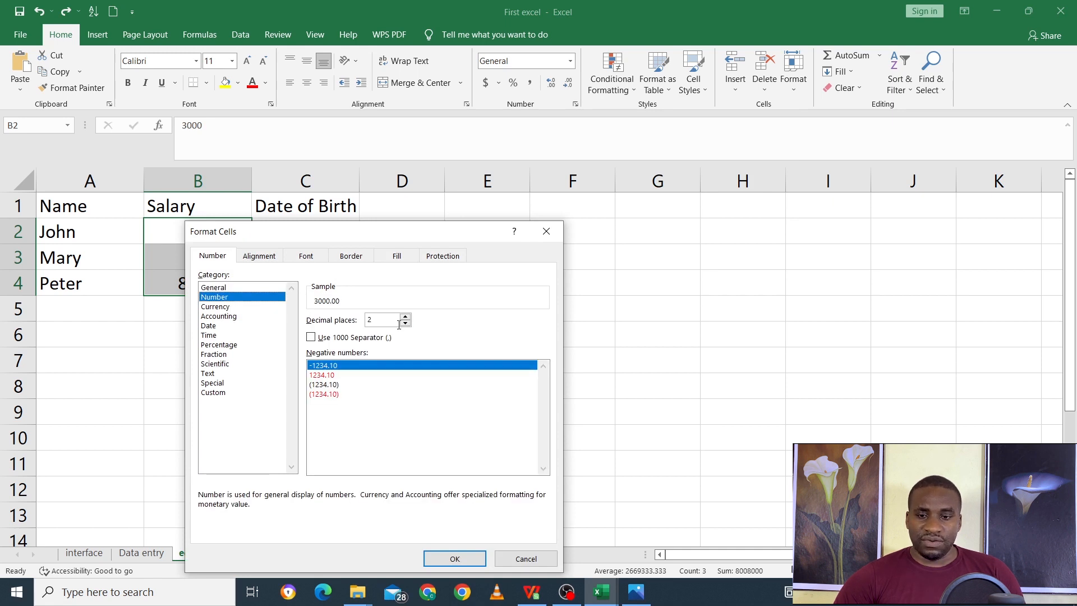
pyautogui.moveTo(374, 320); pyautogui.dragTo(358, 322)
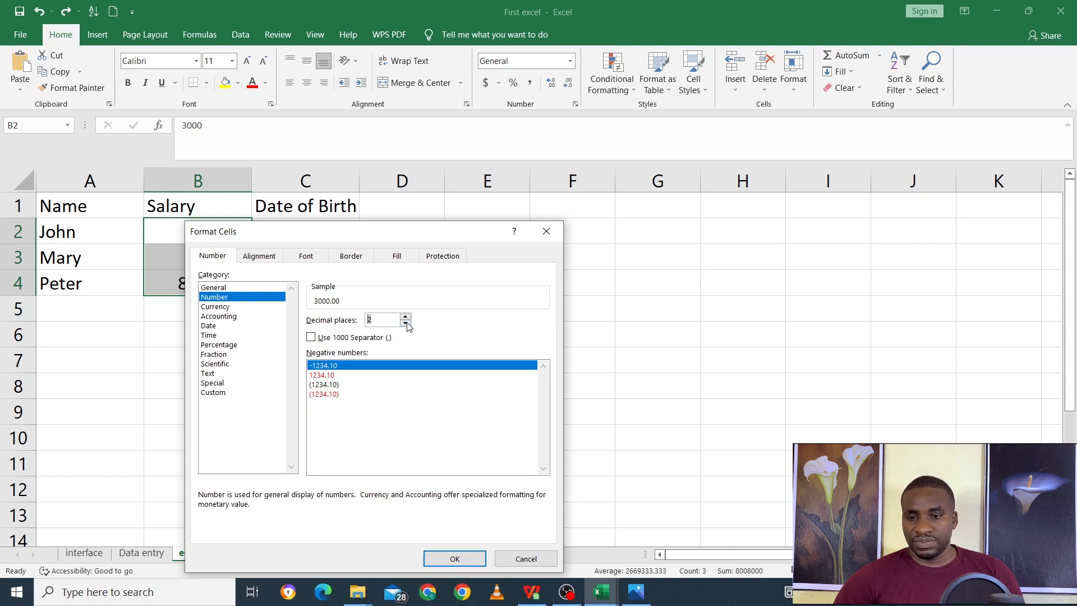
pyautogui.write('0')
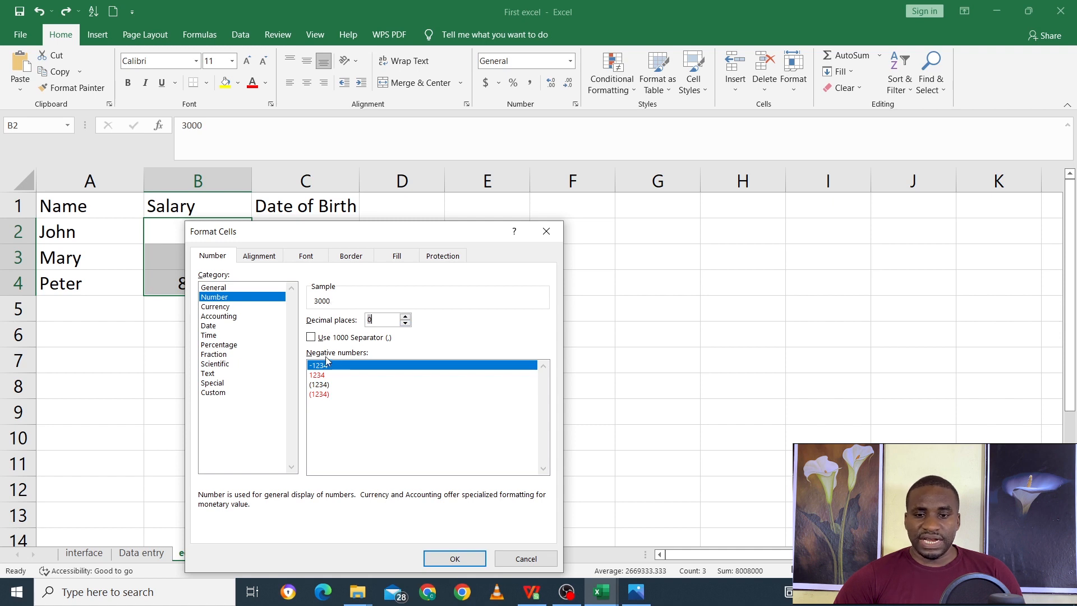
pyautogui.click(312, 338)
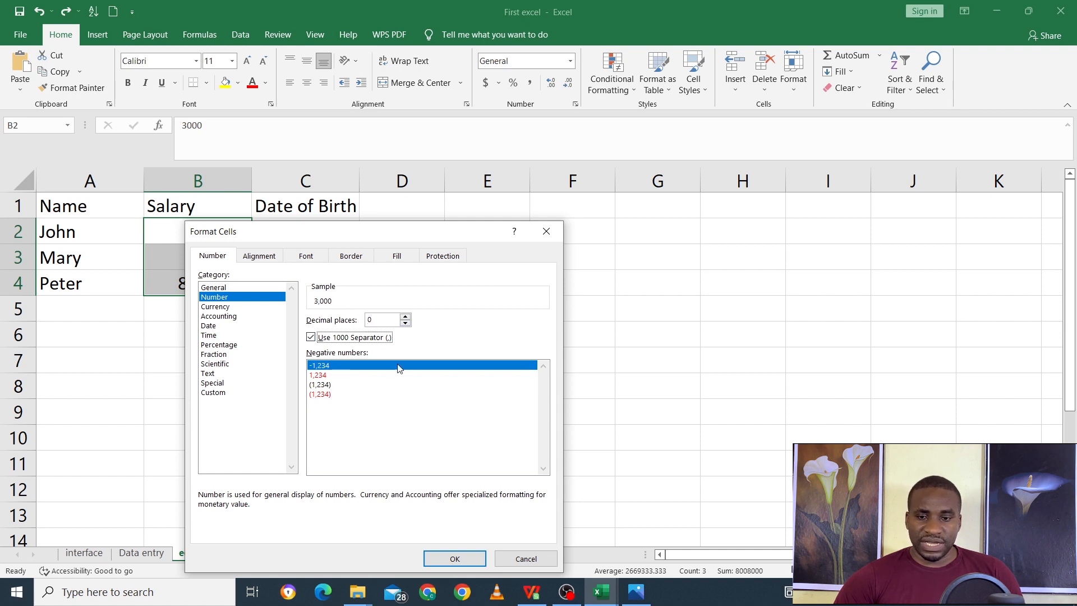
# Try the negative number styles, choose the red parenthesised (1,234) one, and apply the format to the salaries.
pyautogui.click(323, 374)
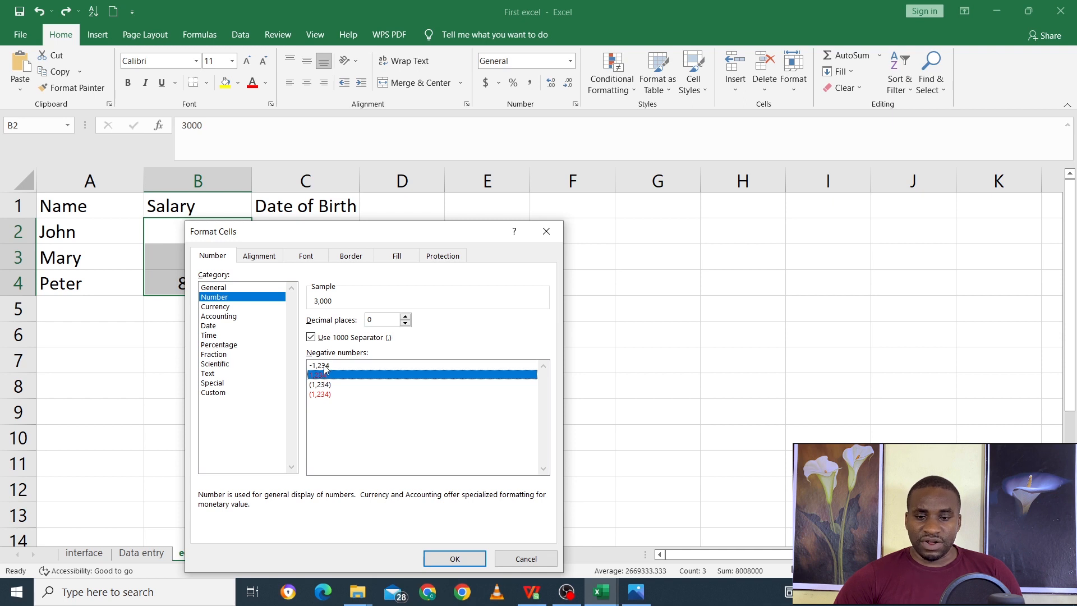
pyautogui.click(328, 366)
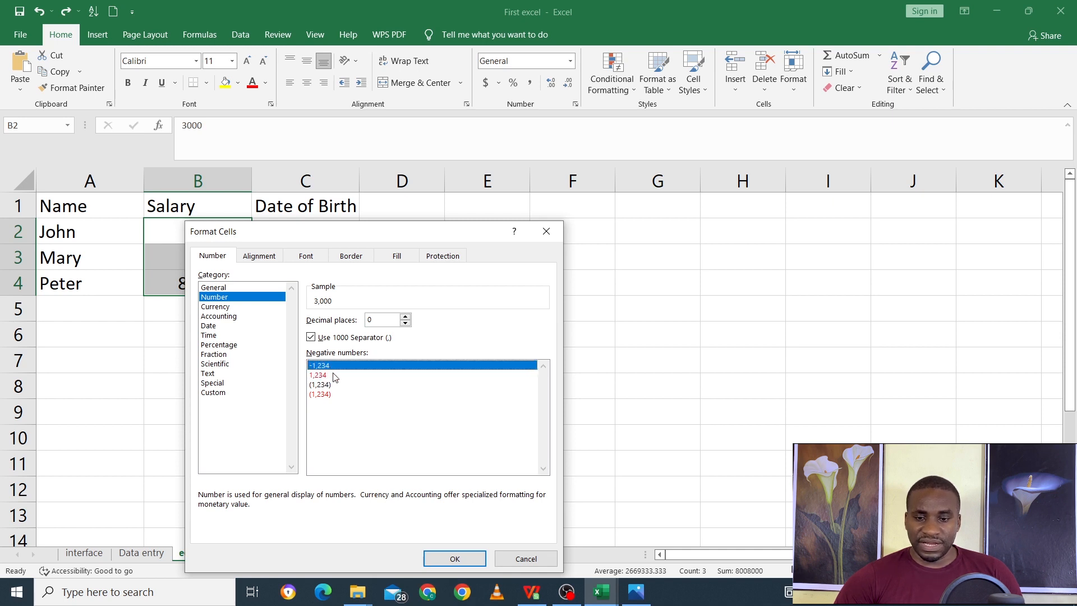
pyautogui.click(330, 375)
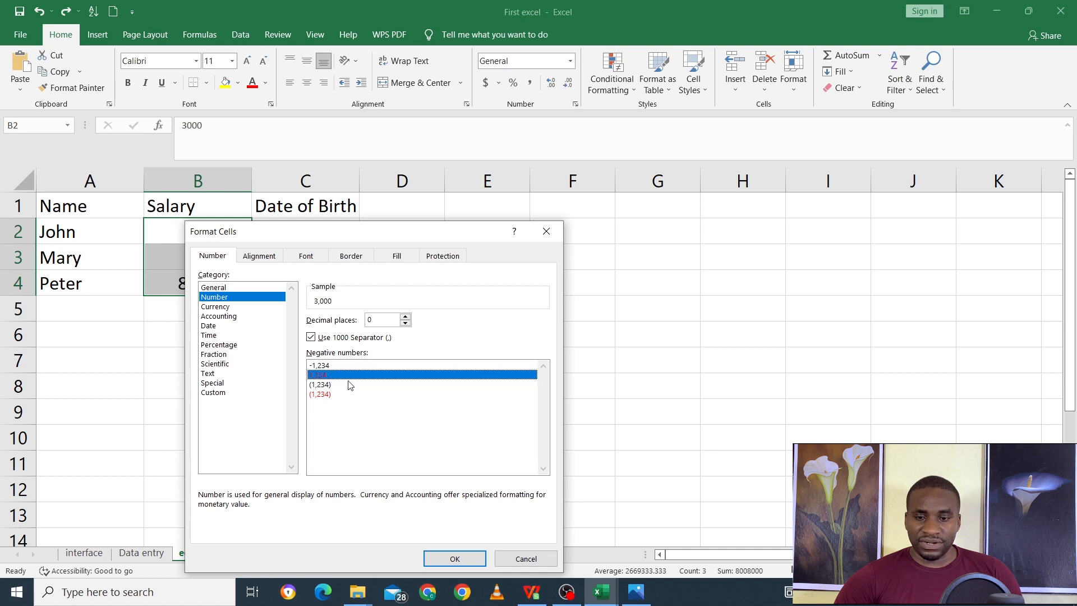
pyautogui.click(346, 385)
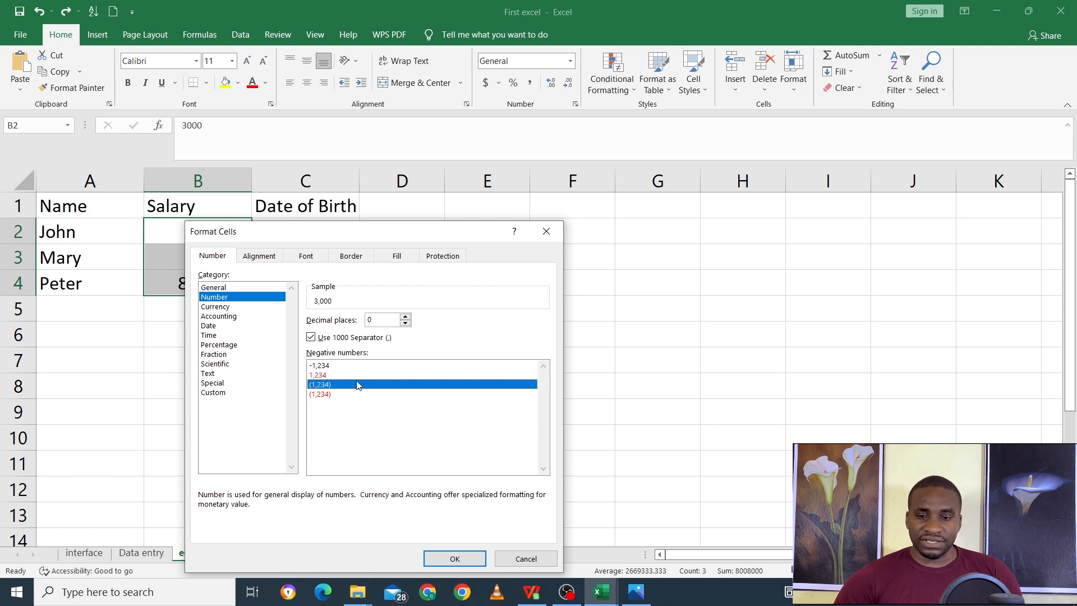
pyautogui.click(325, 395)
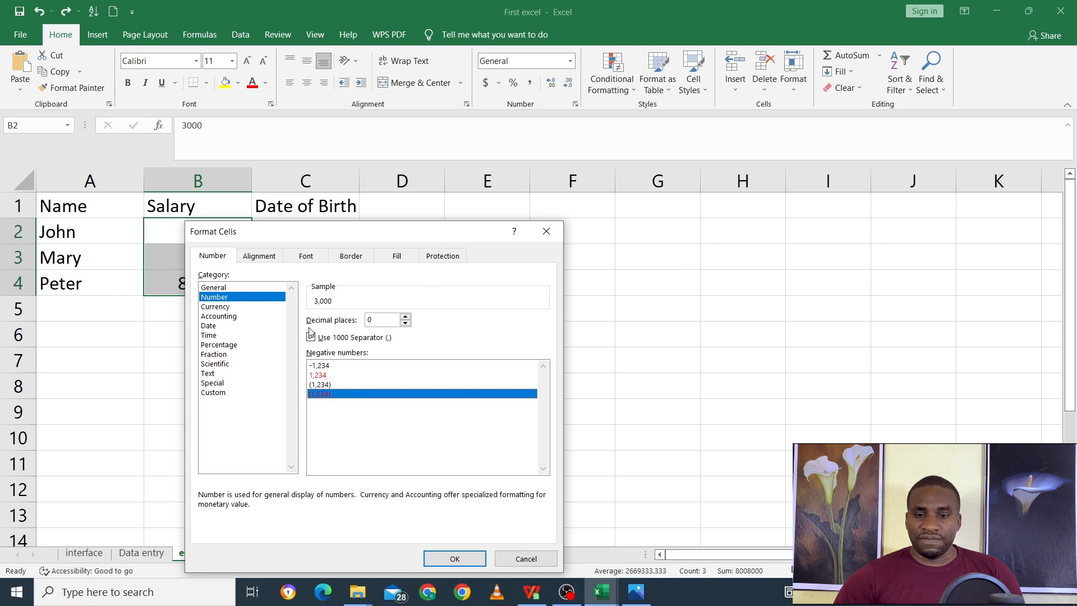
pyautogui.click(455, 556)
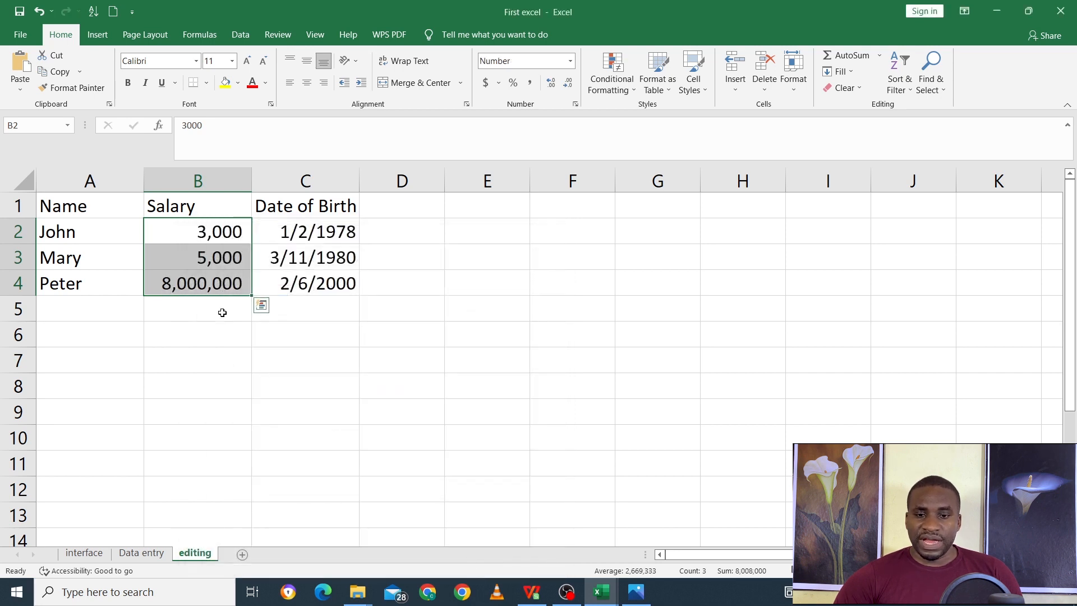
# Change the salary in B2 to -3000.
pyautogui.doubleClick(198, 231)
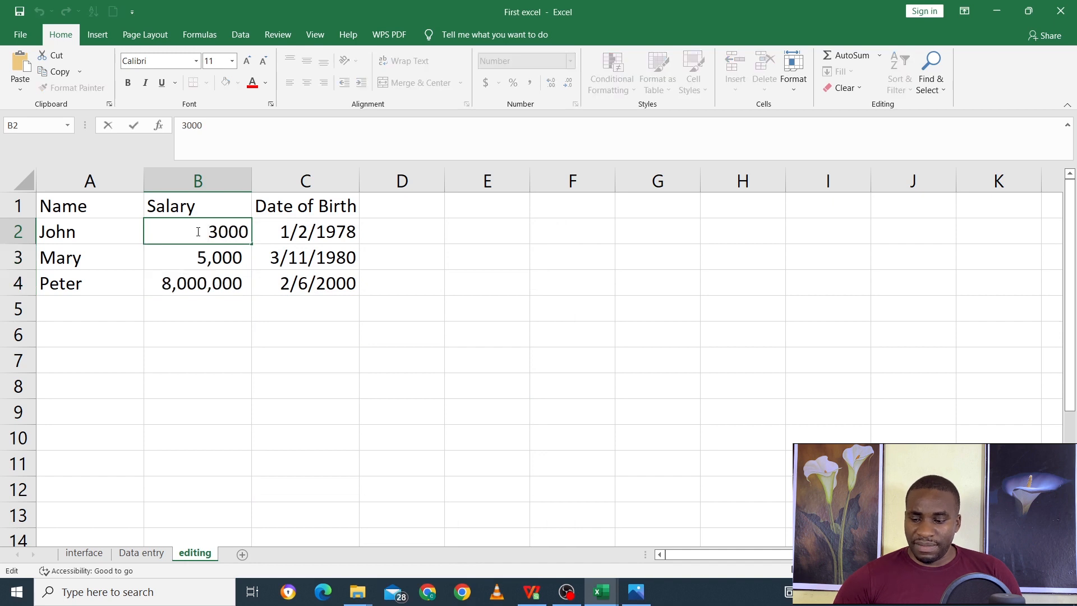
pyautogui.write('-')
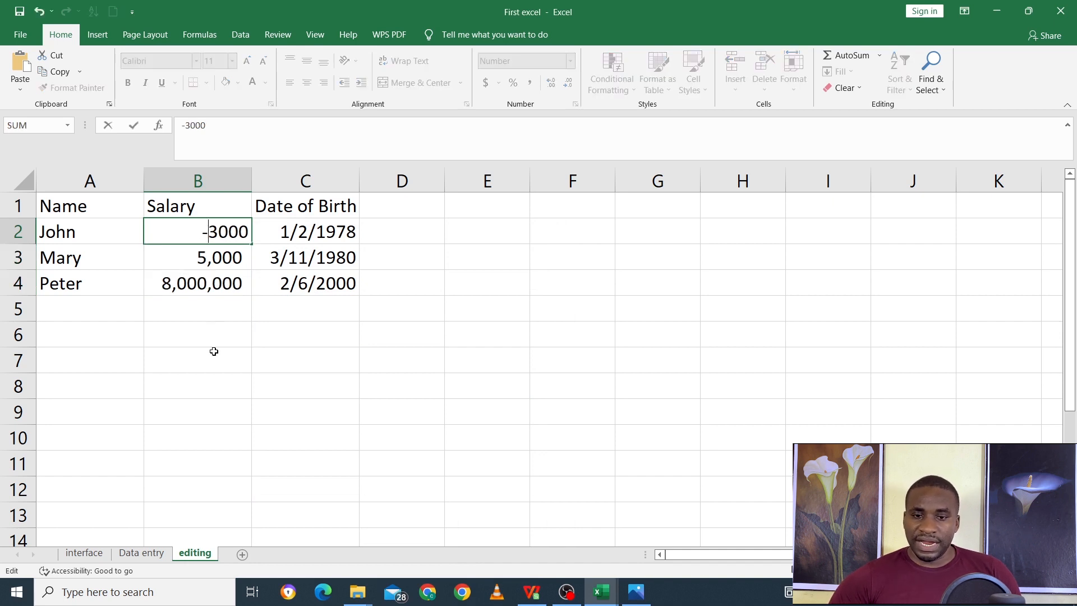
pyautogui.press('Return')
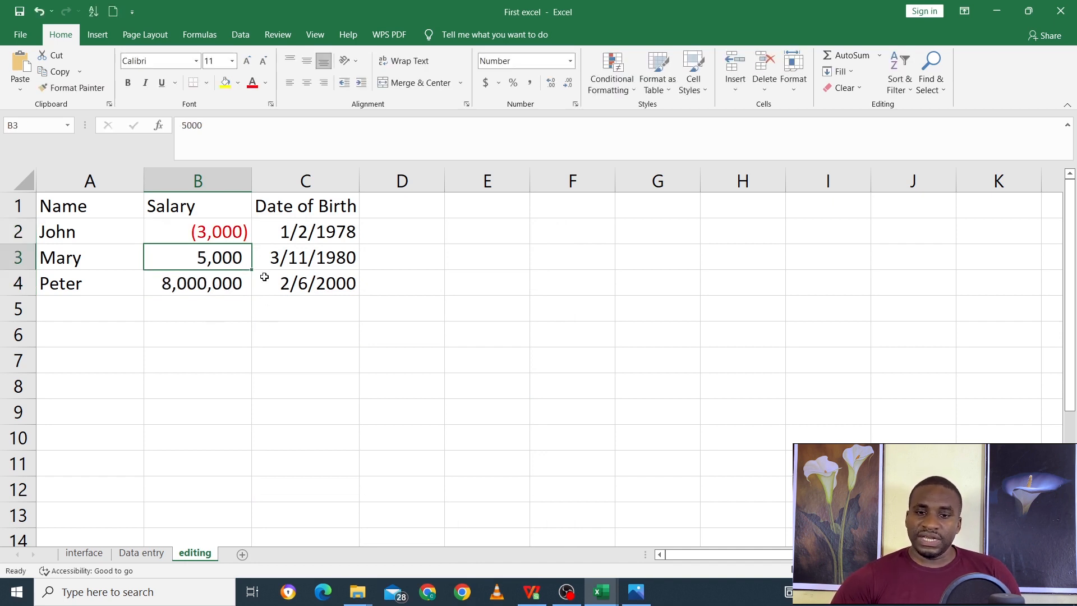
# In Format Cells, set the negative number style of B2 to the plain -1,234 format and apply it.
pyautogui.click(238, 237)
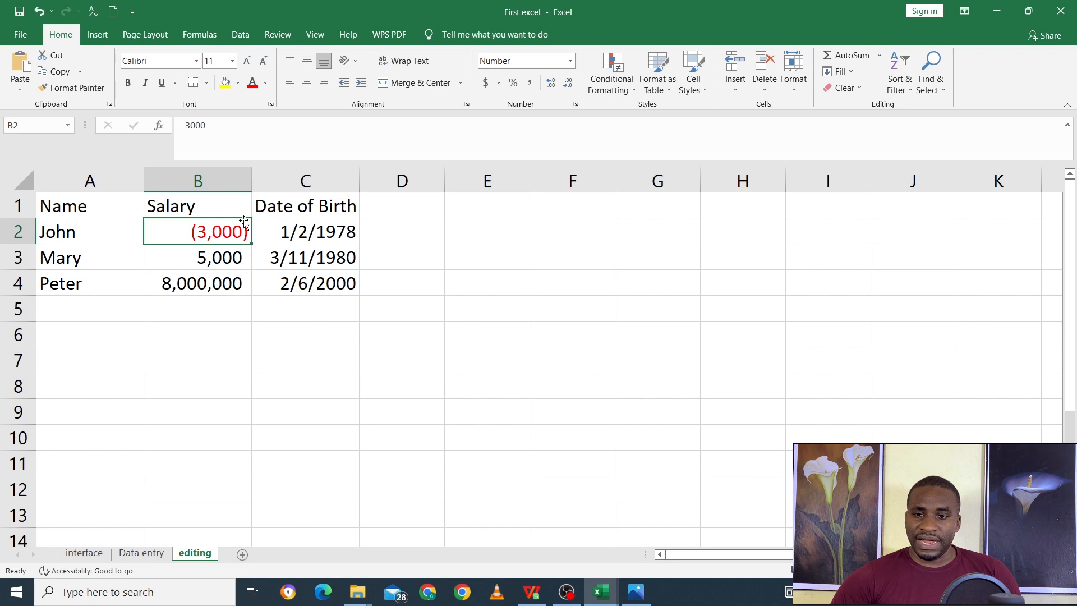
pyautogui.click(575, 104)
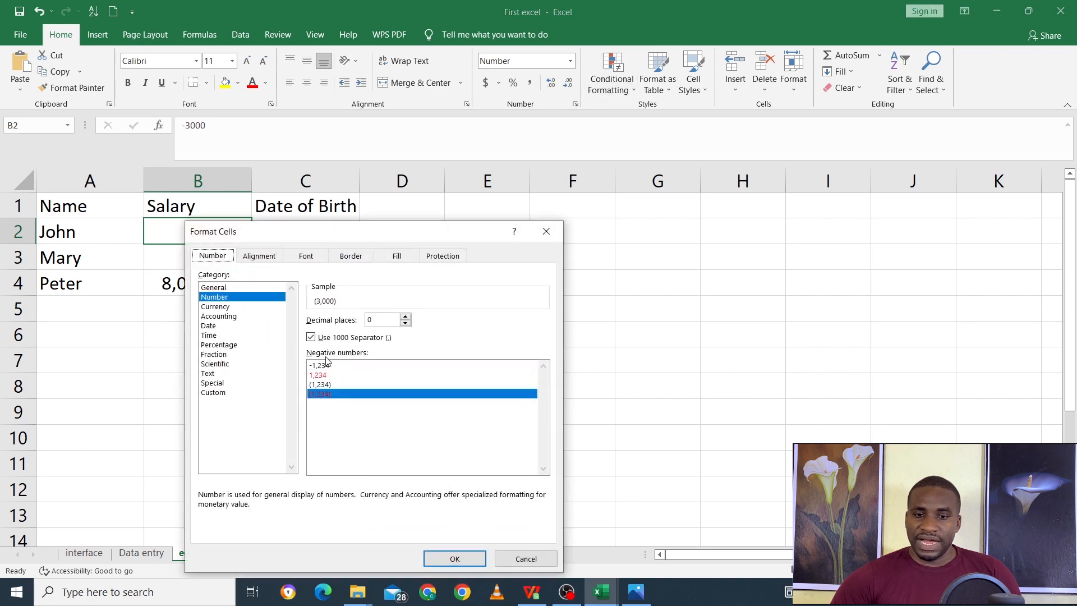
pyautogui.moveTo(387, 234); pyautogui.dragTo(634, 212)
pyautogui.click(578, 344)
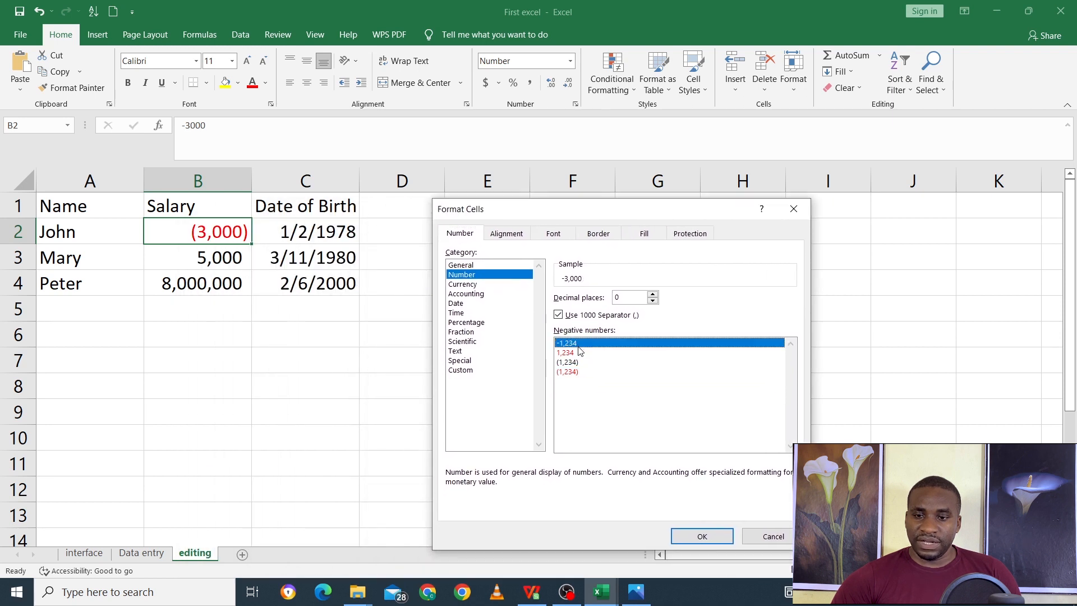
pyautogui.click(701, 535)
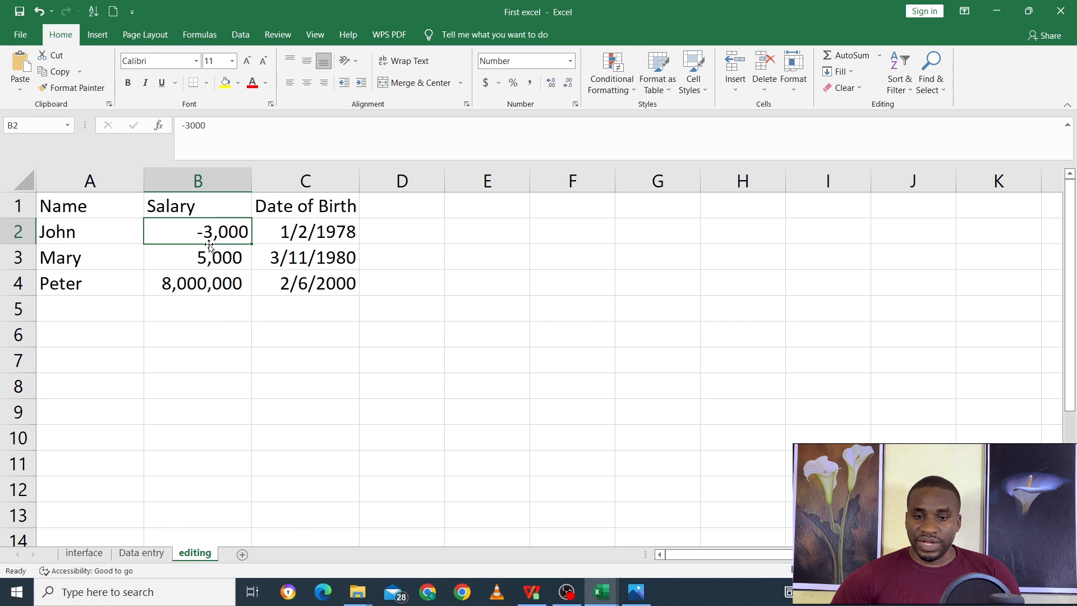
# Undo the negative salary in B2 and the number formatting applied to the salaries in B2 to B4.
pyautogui.moveTo(201, 307); pyautogui.dragTo(197, 232)
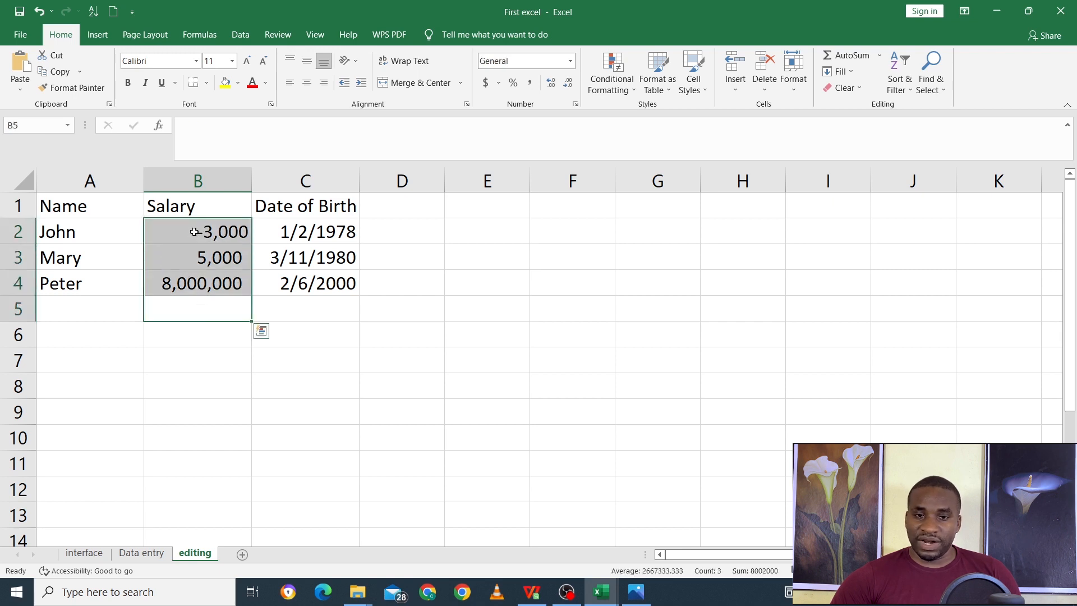
pyautogui.click(40, 12)
pyautogui.click(41, 12)
pyautogui.click(41, 12)
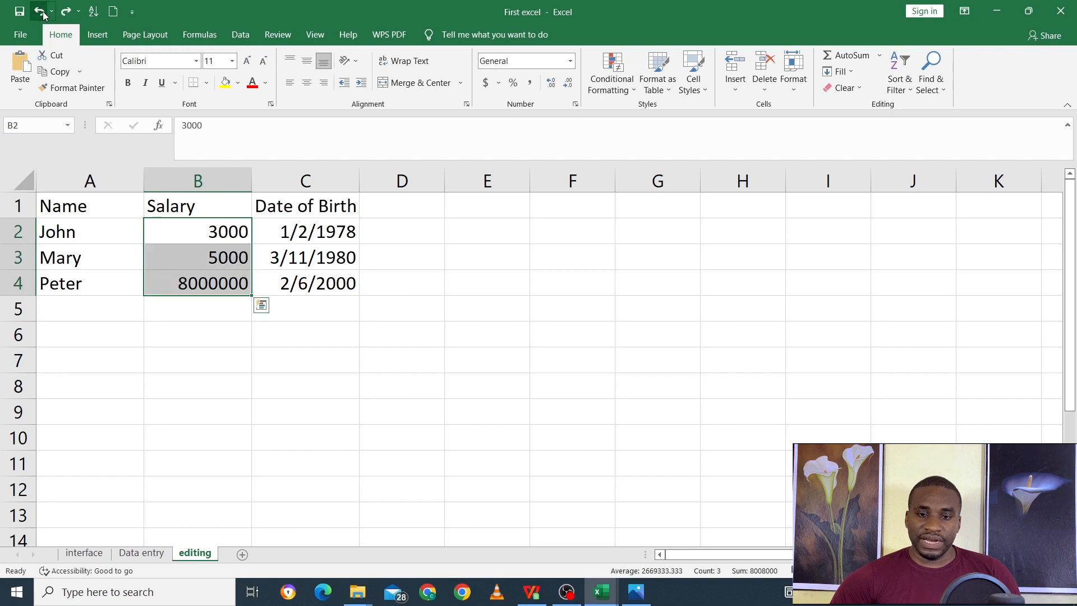
# Format the salaries in B2 to B4 with the Number category, 0 decimal places, the 1000 separator and the -1,234 negative style.
pyautogui.rightClick(224, 239)
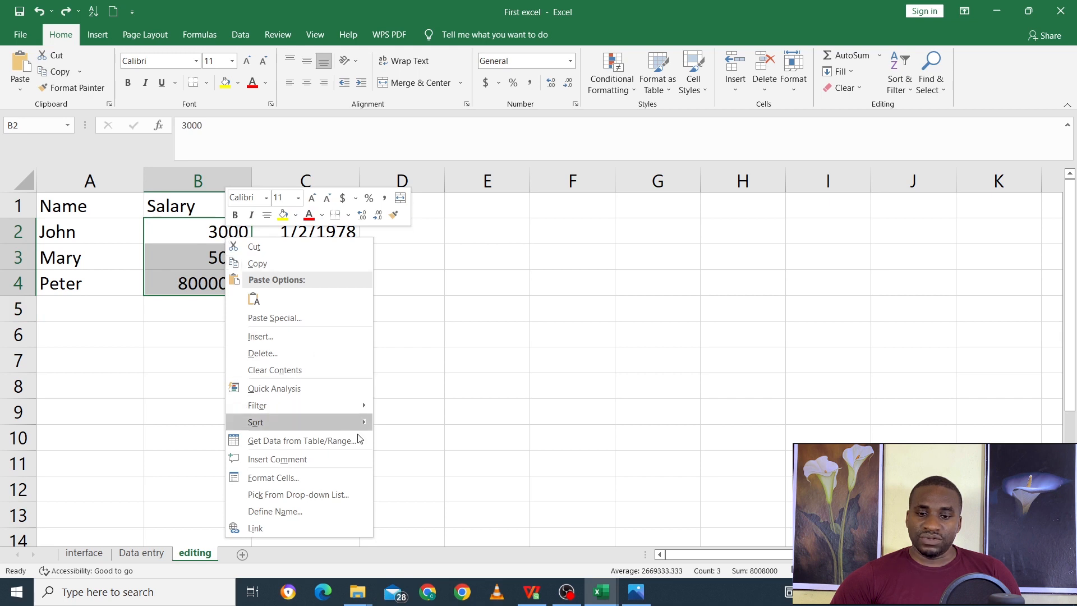
pyautogui.click(327, 480)
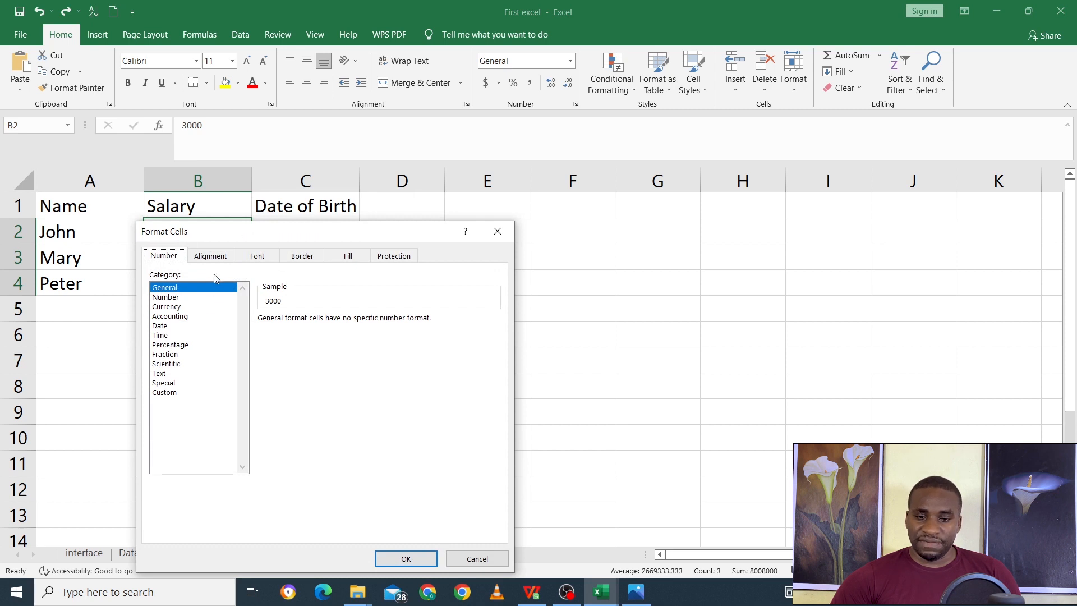
pyautogui.click(203, 306)
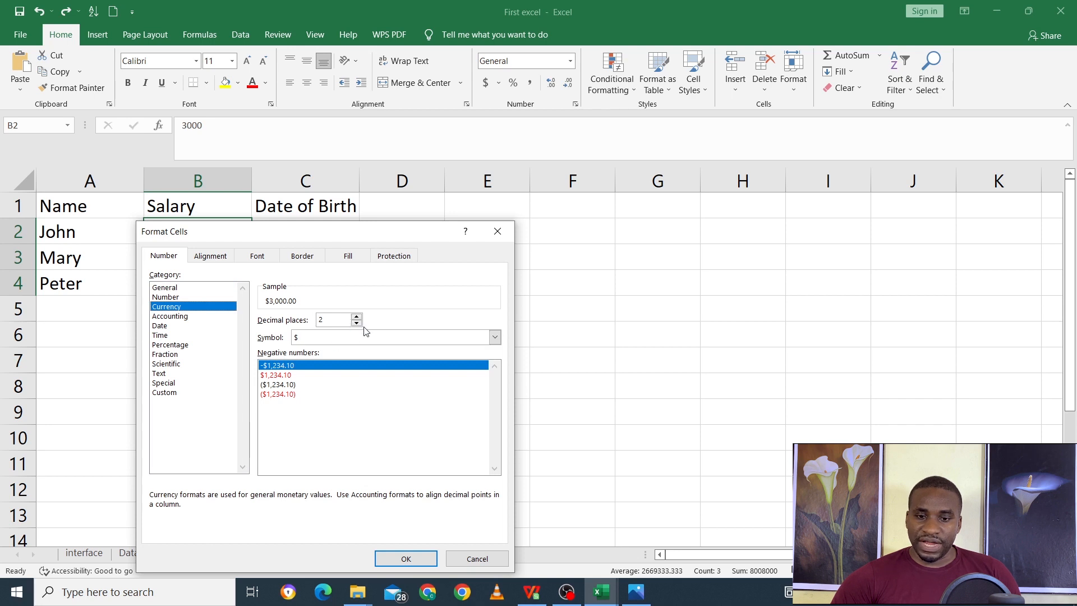
pyautogui.click(185, 296)
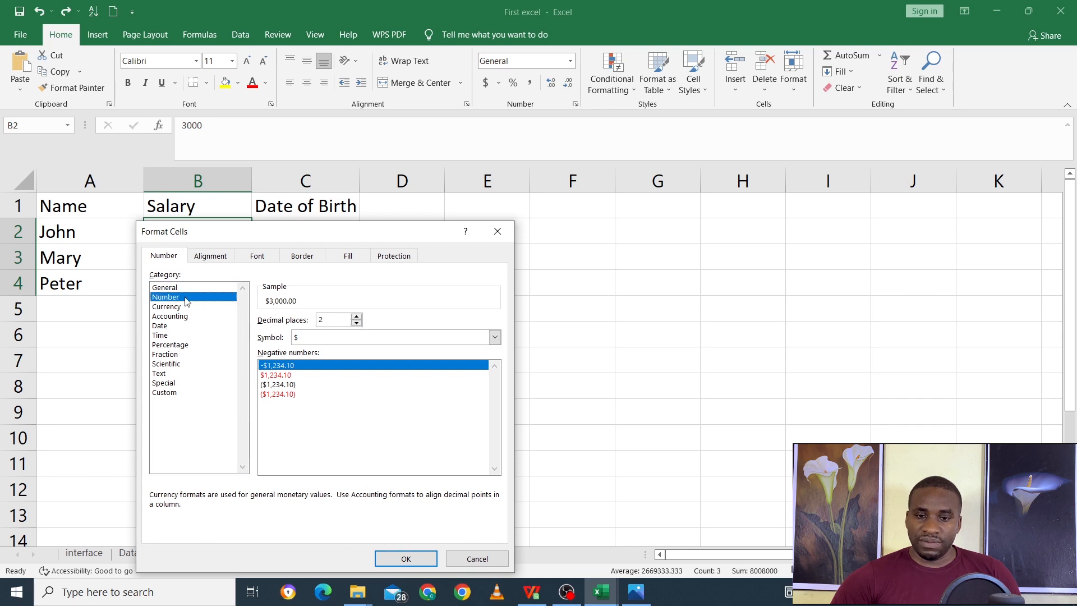
pyautogui.click(356, 323)
pyautogui.click(356, 323)
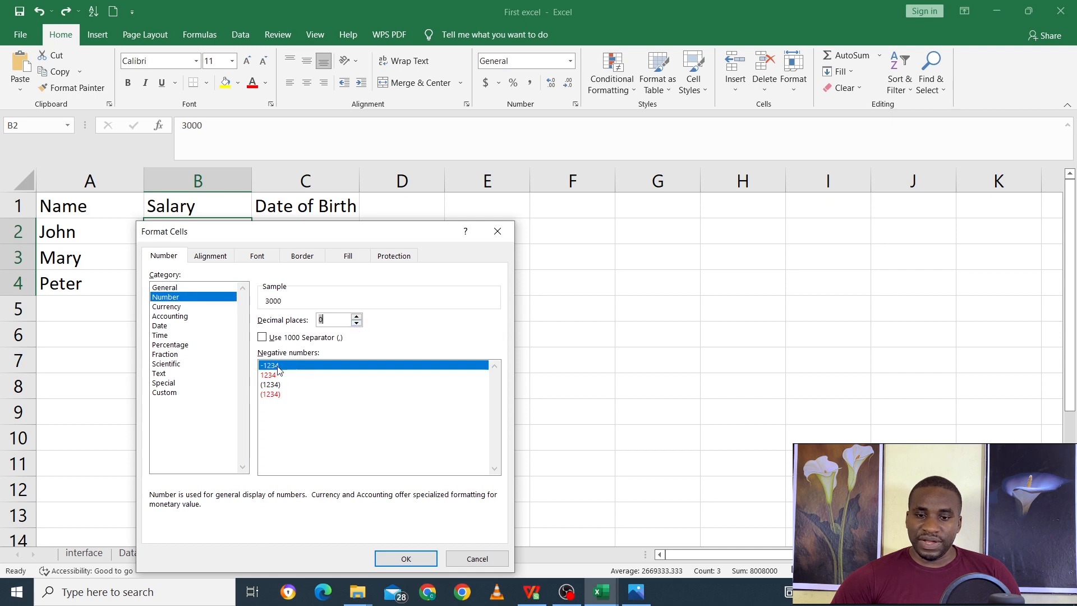
pyautogui.click(263, 340)
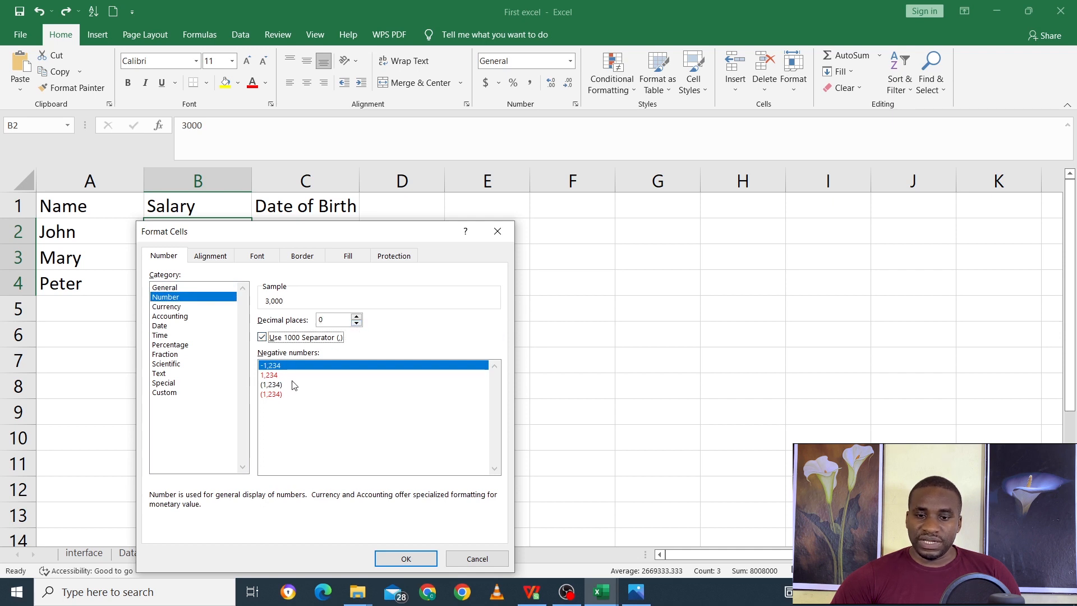
pyautogui.click(289, 395)
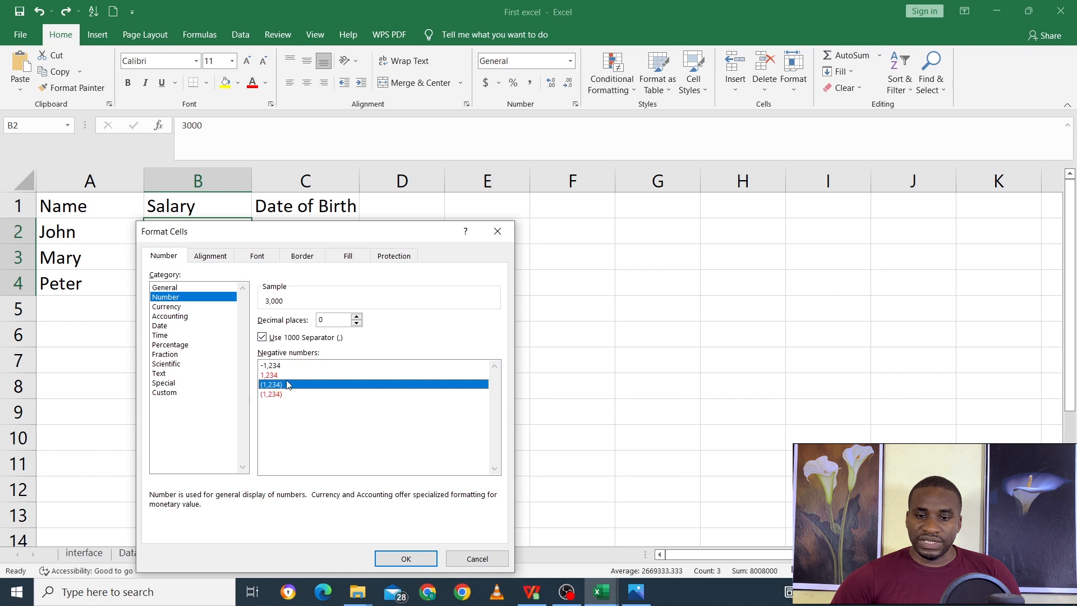
pyautogui.click(288, 367)
pyautogui.click(406, 559)
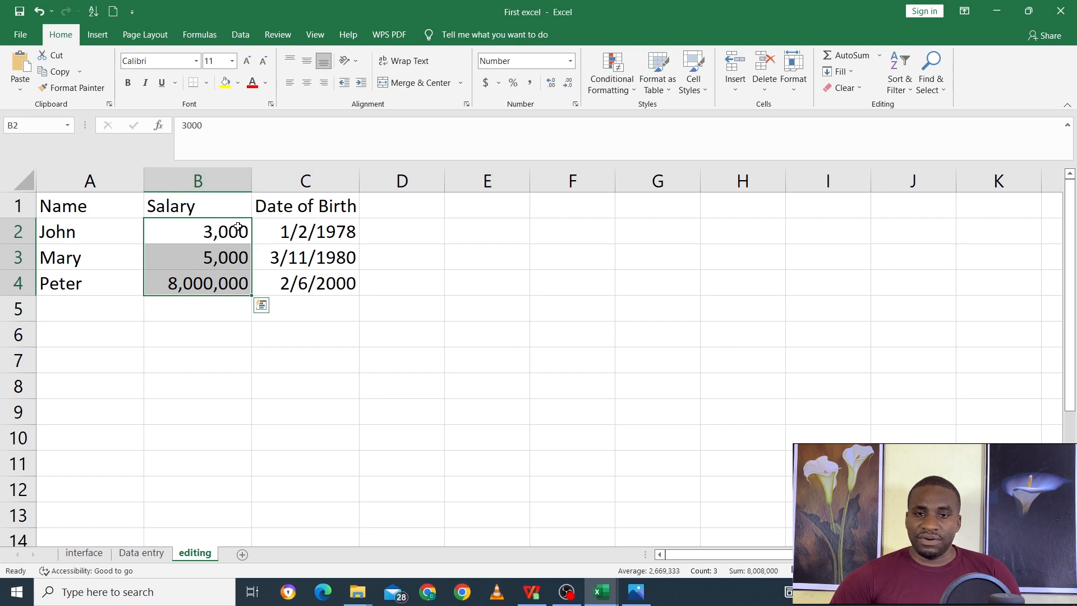
# Format the birth date in C2 as Long Date and widen column C until the full date fits.
pyautogui.click(325, 233)
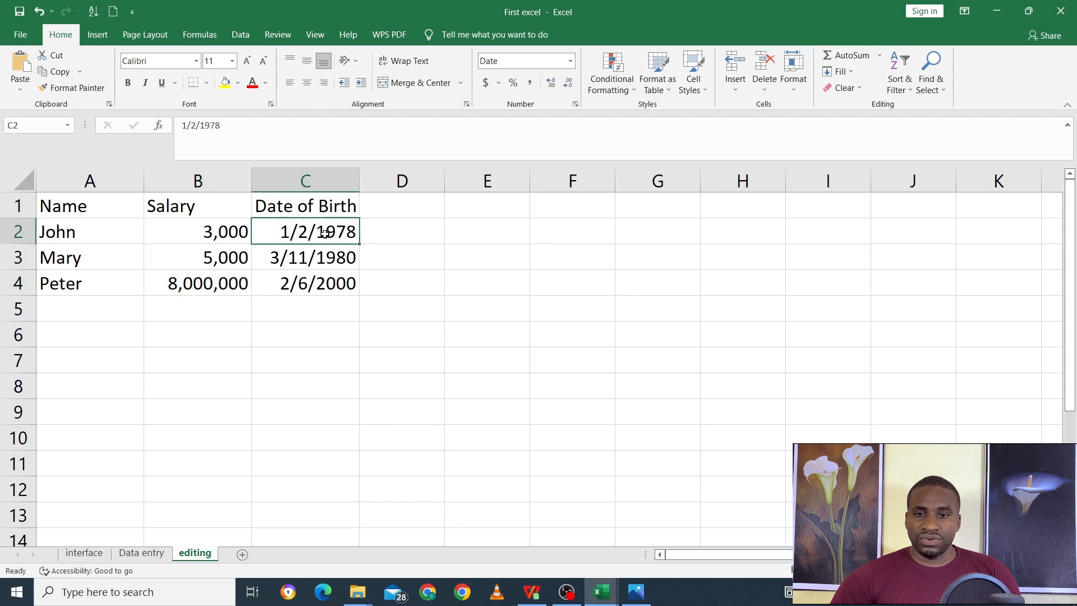
pyautogui.click(570, 61)
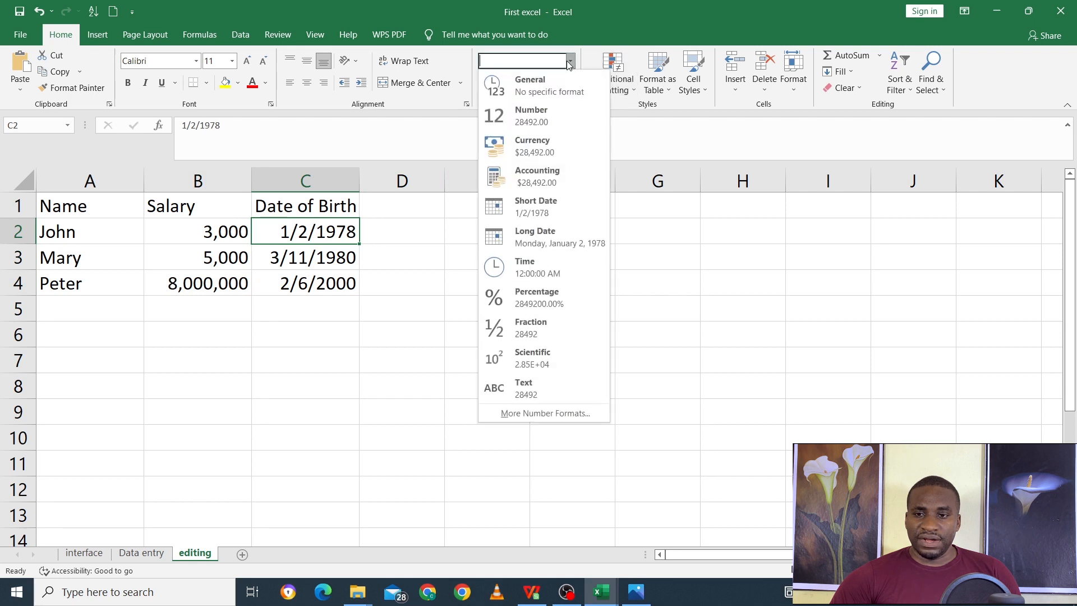
pyautogui.click(550, 236)
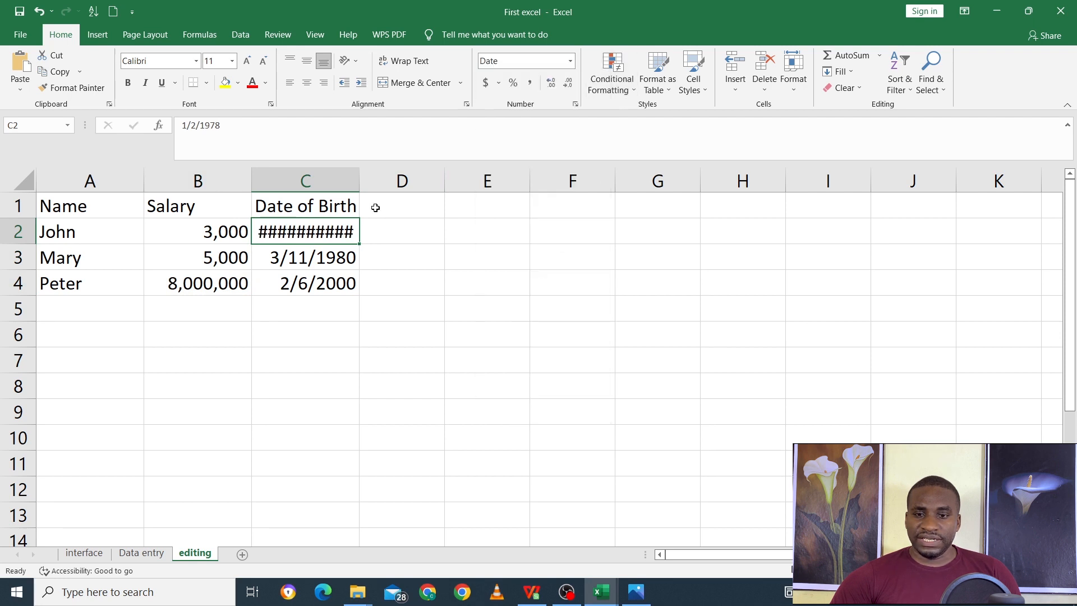
pyautogui.moveTo(360, 178); pyautogui.dragTo(519, 177)
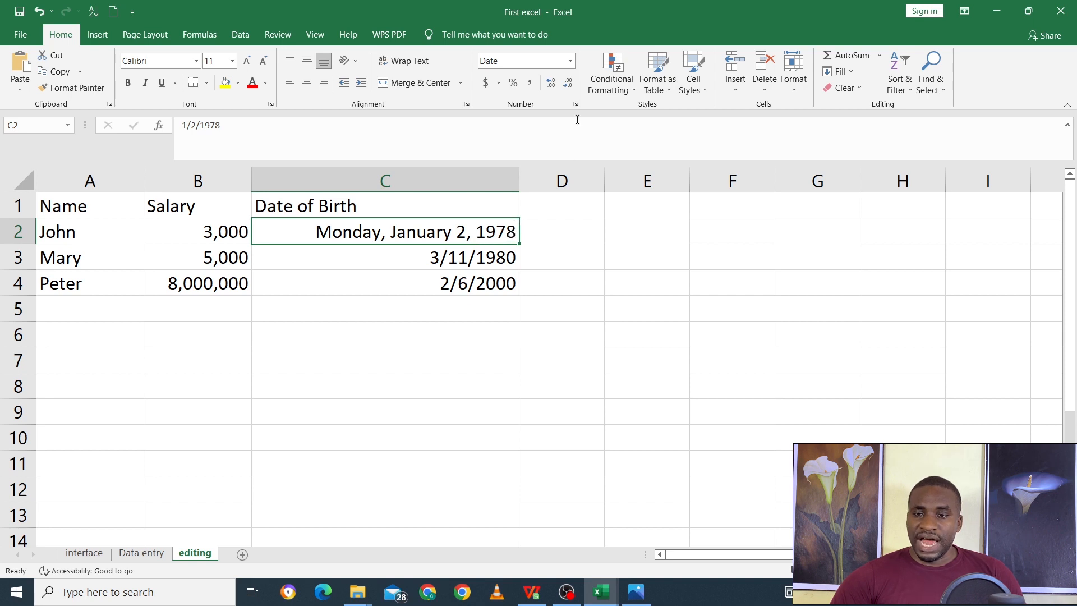
# Return the birth date in C2 to Short Date, and apply the 14-Mar date type to it in Format Cells.
pyautogui.click(571, 61)
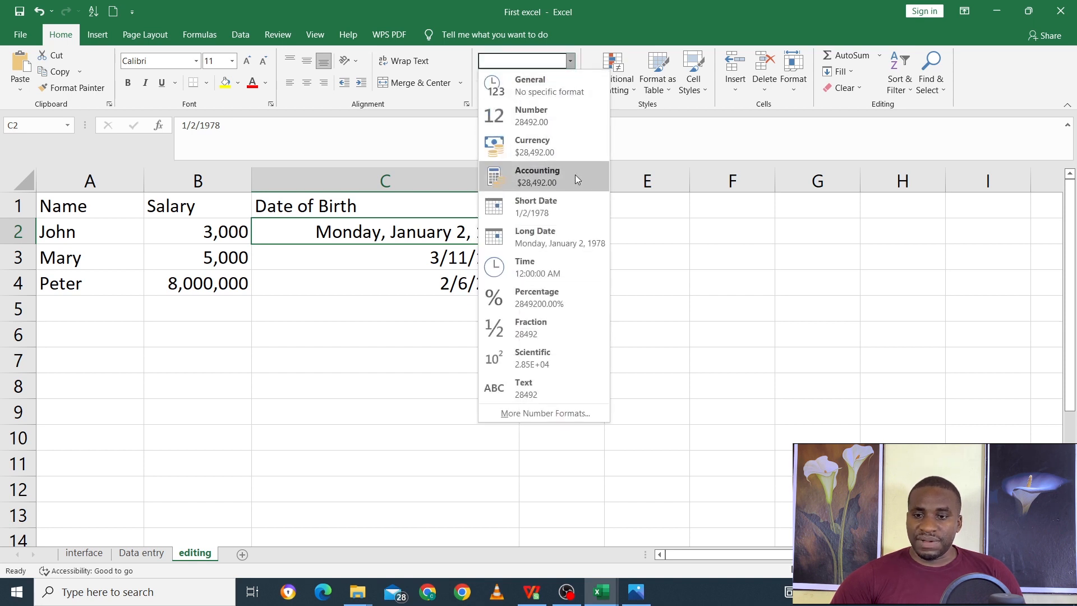
pyautogui.click(567, 207)
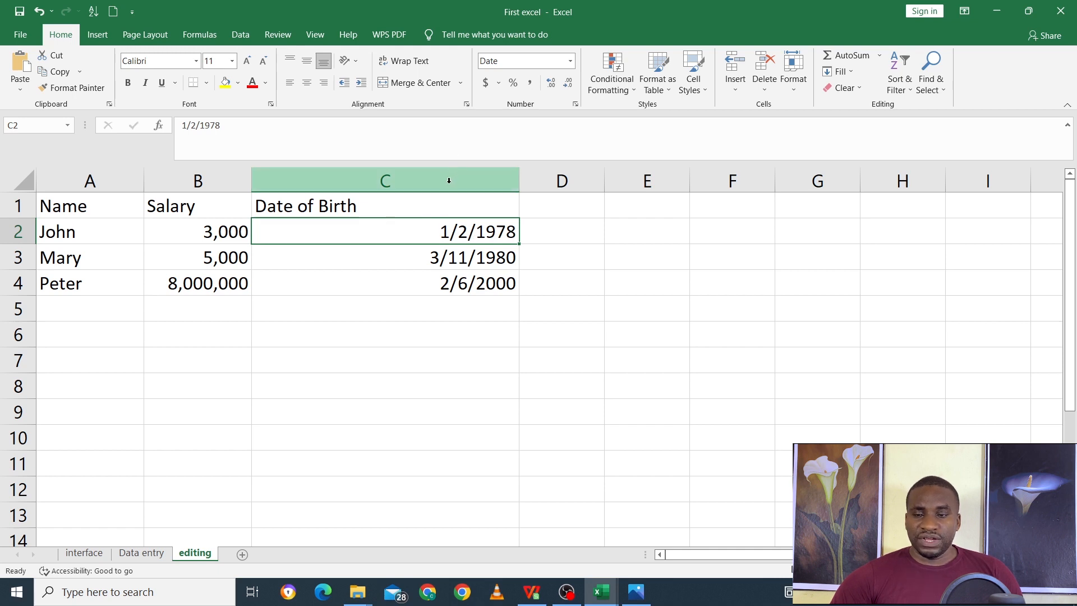
pyautogui.click(576, 104)
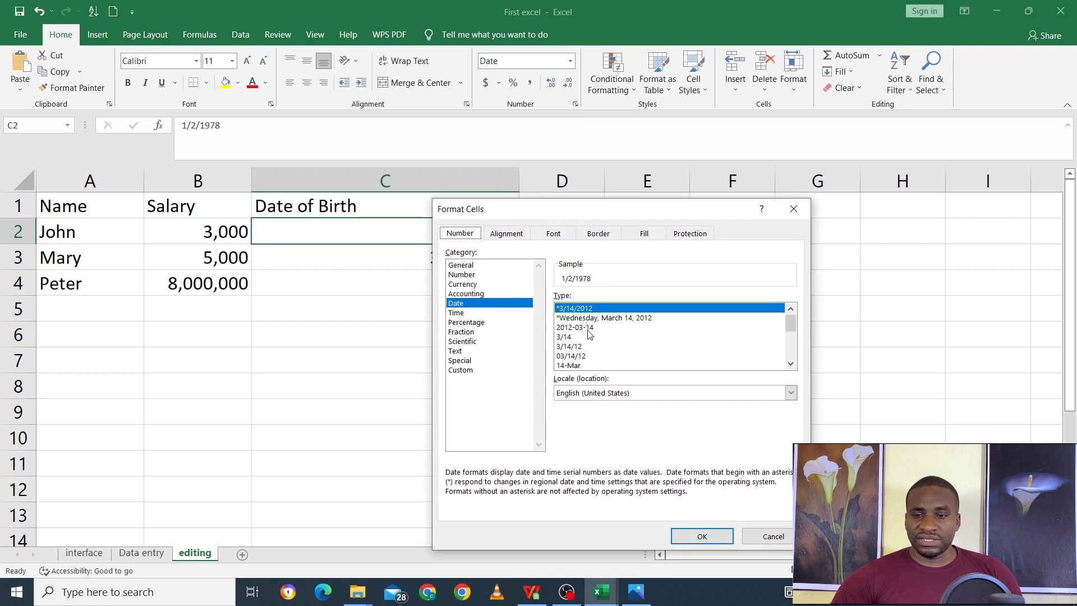
pyautogui.moveTo(637, 209); pyautogui.dragTo(803, 184)
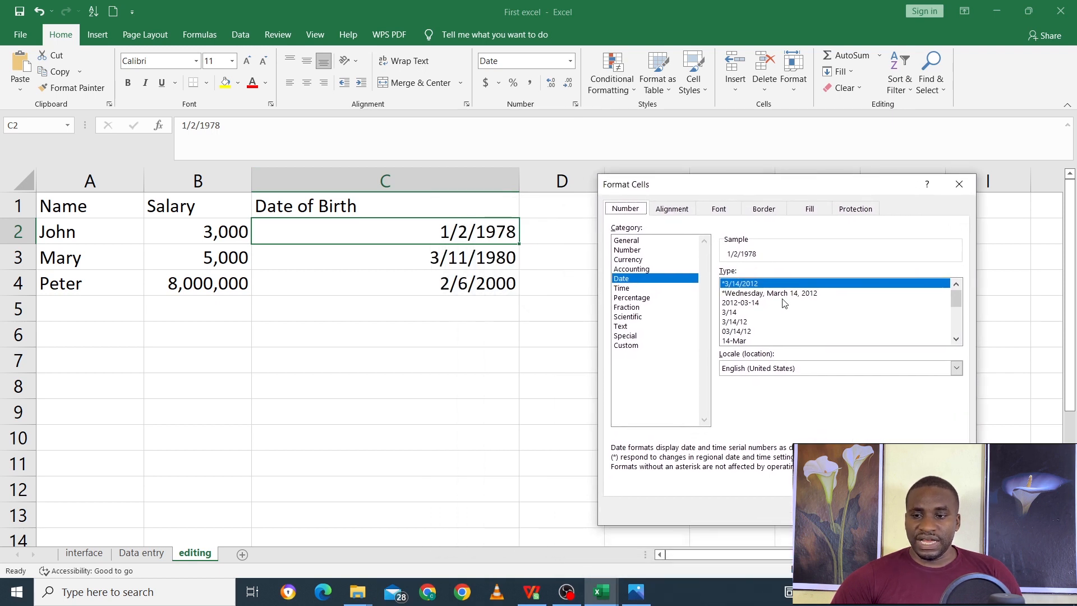
pyautogui.click(753, 304)
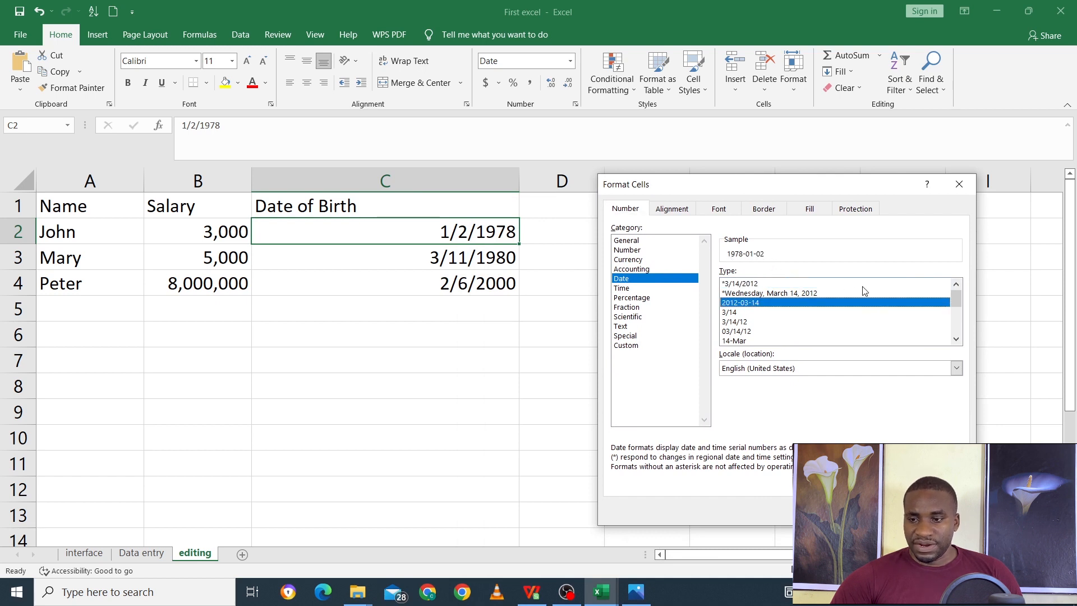
pyautogui.click(955, 338)
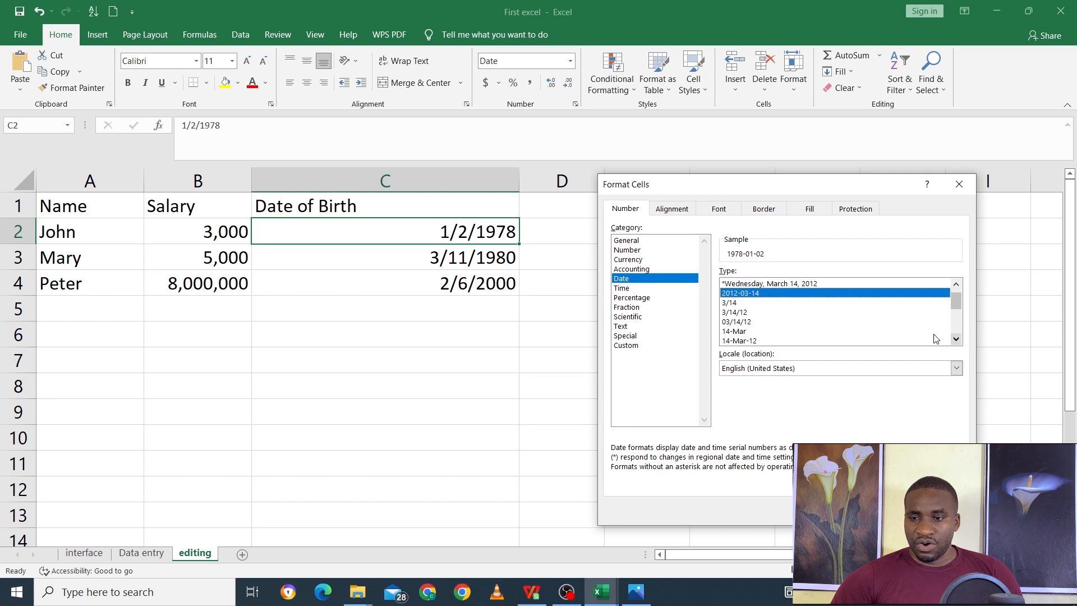
pyautogui.click(746, 333)
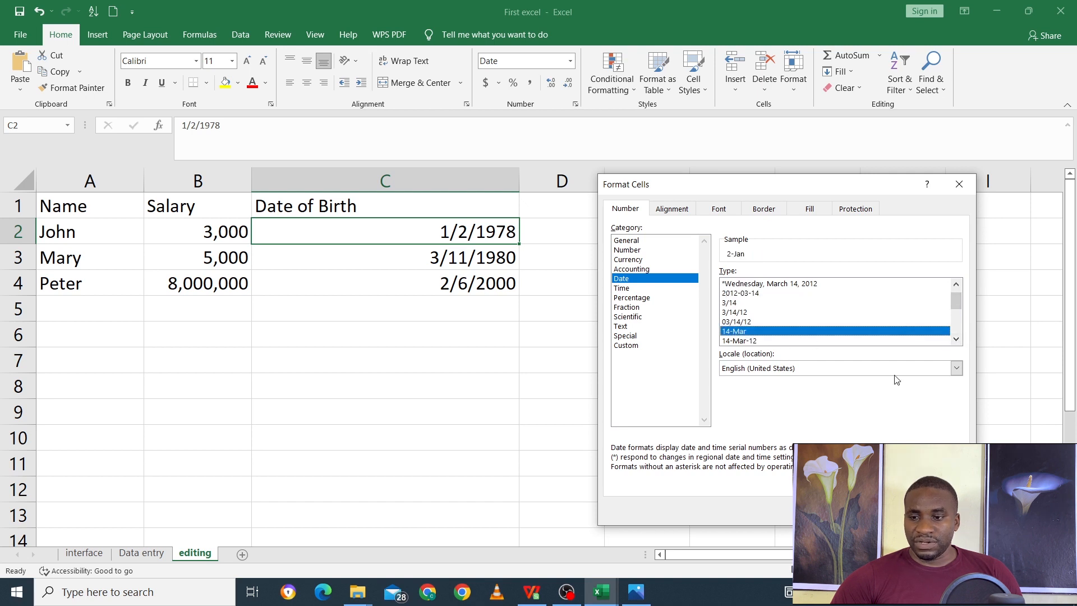
pyautogui.click(892, 510)
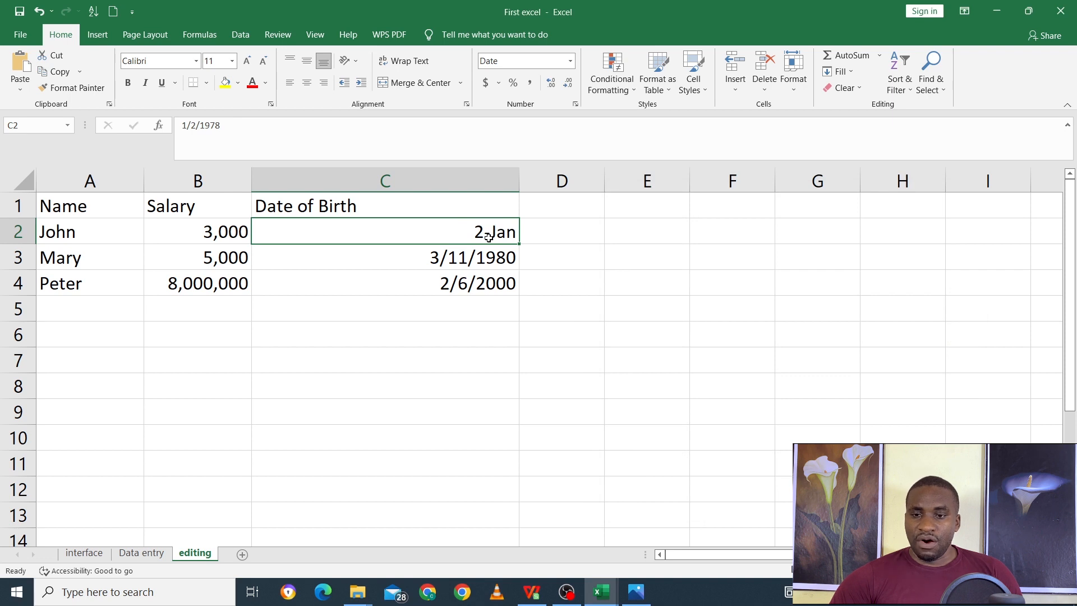
# In Format Cells, change the date type of C2 to Mar-12 and apply it.
pyautogui.click(575, 104)
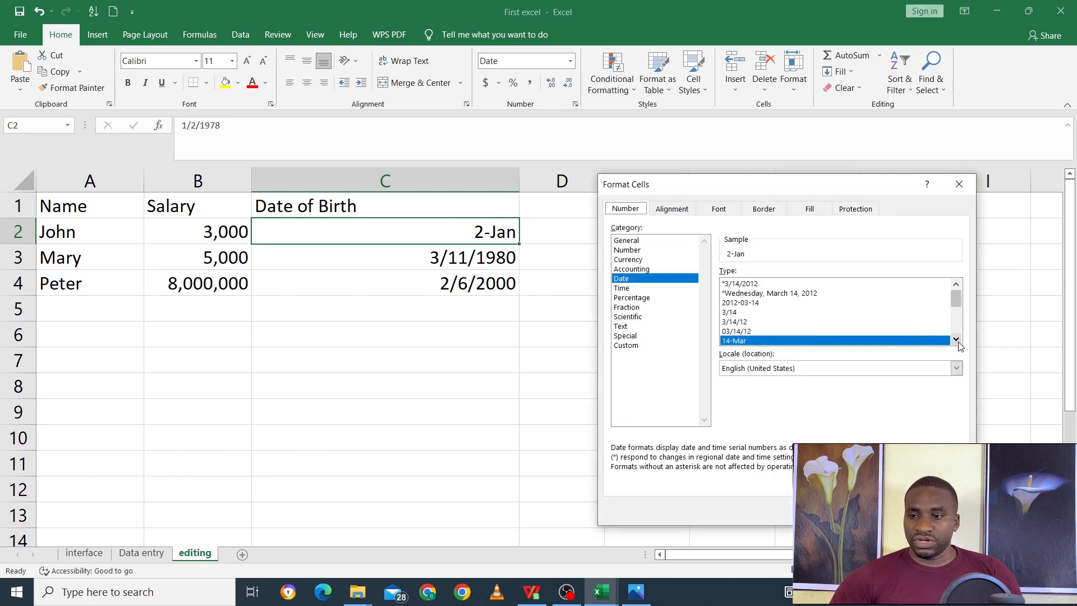
pyautogui.scroll(-2, 956, 339)
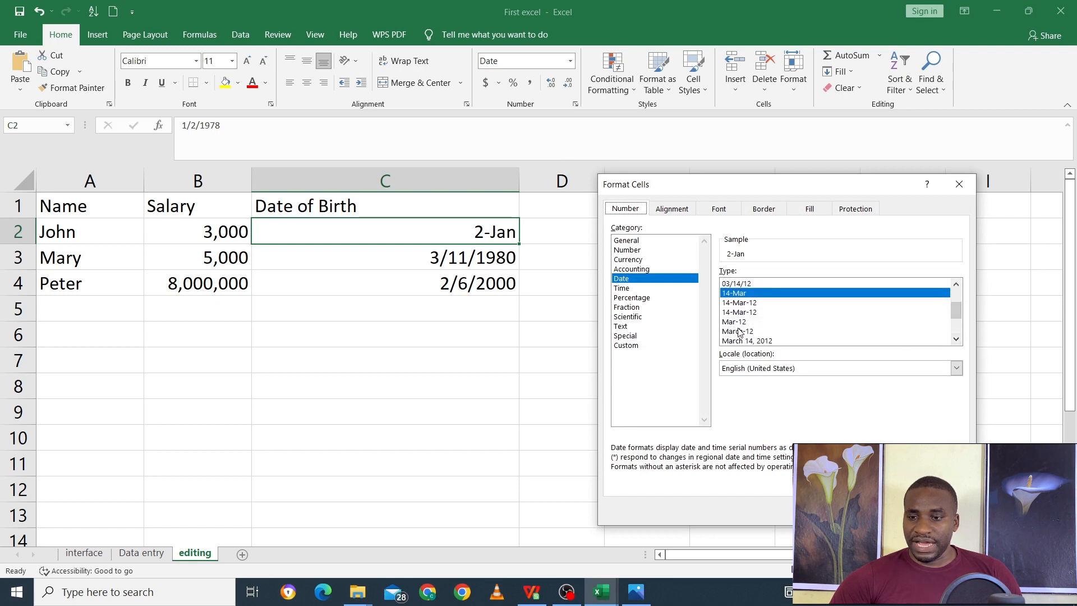
pyautogui.click(740, 323)
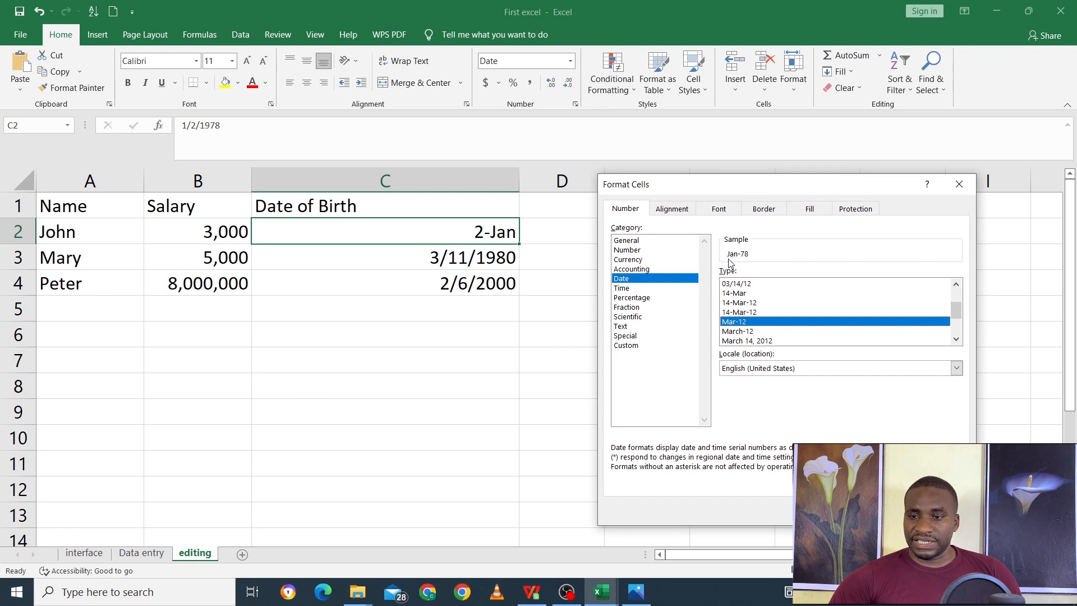
pyautogui.click(888, 511)
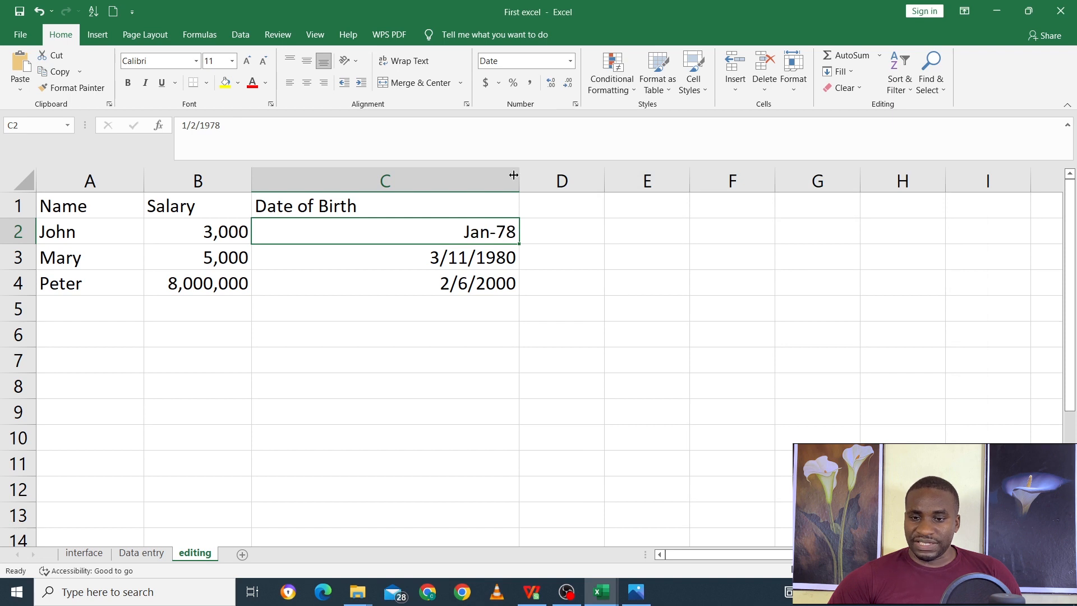
pyautogui.rightClick(493, 232)
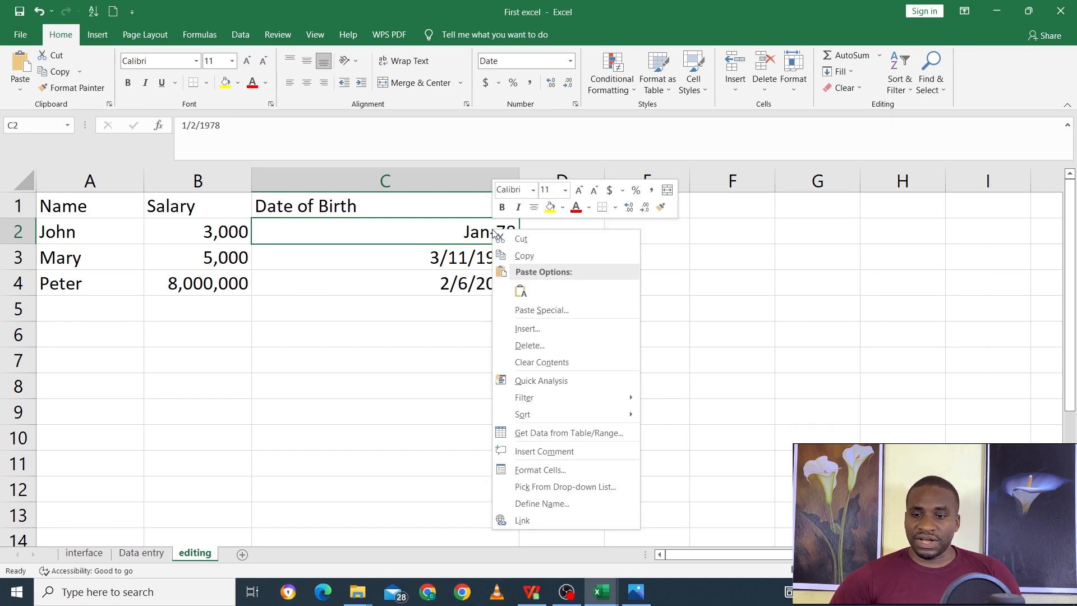
pyautogui.click(481, 234)
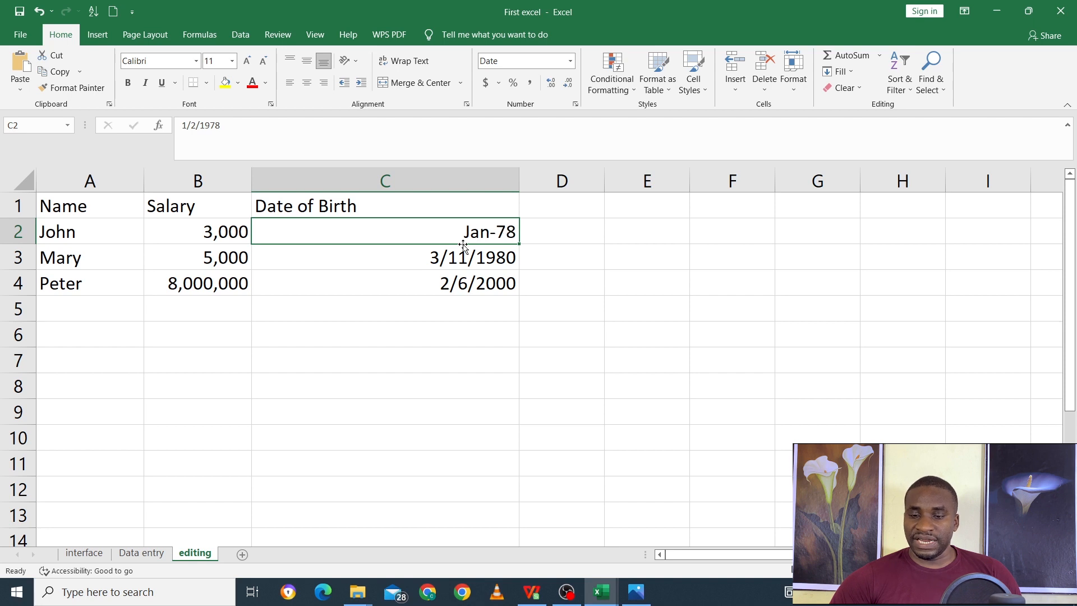
# In Format Cells, set the date type of the birth date in C2 to 14-Mar and apply it.
pyautogui.rightClick(495, 232)
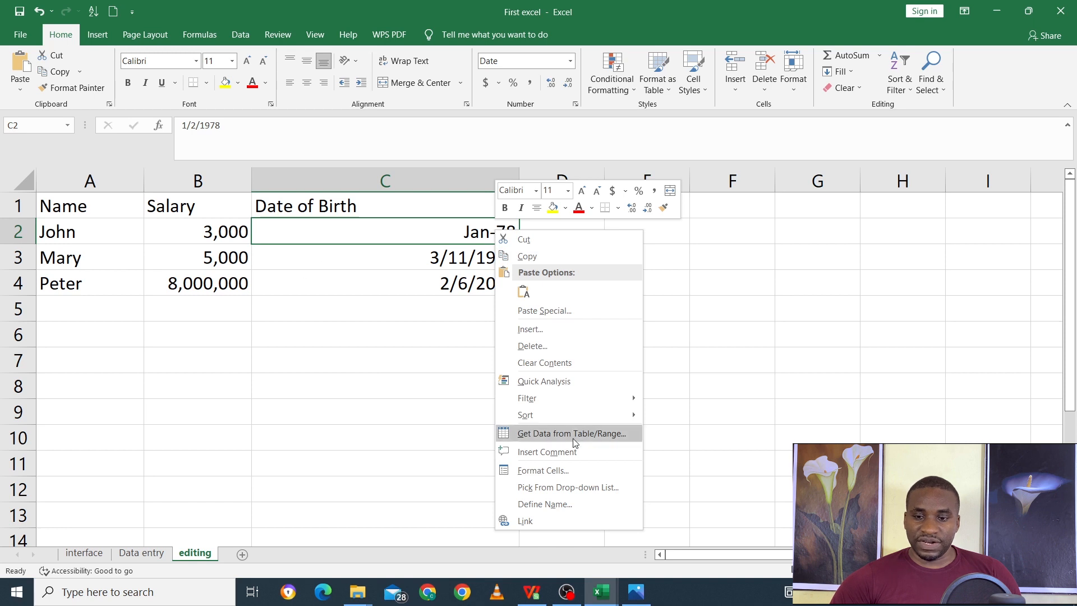
pyautogui.click(570, 470)
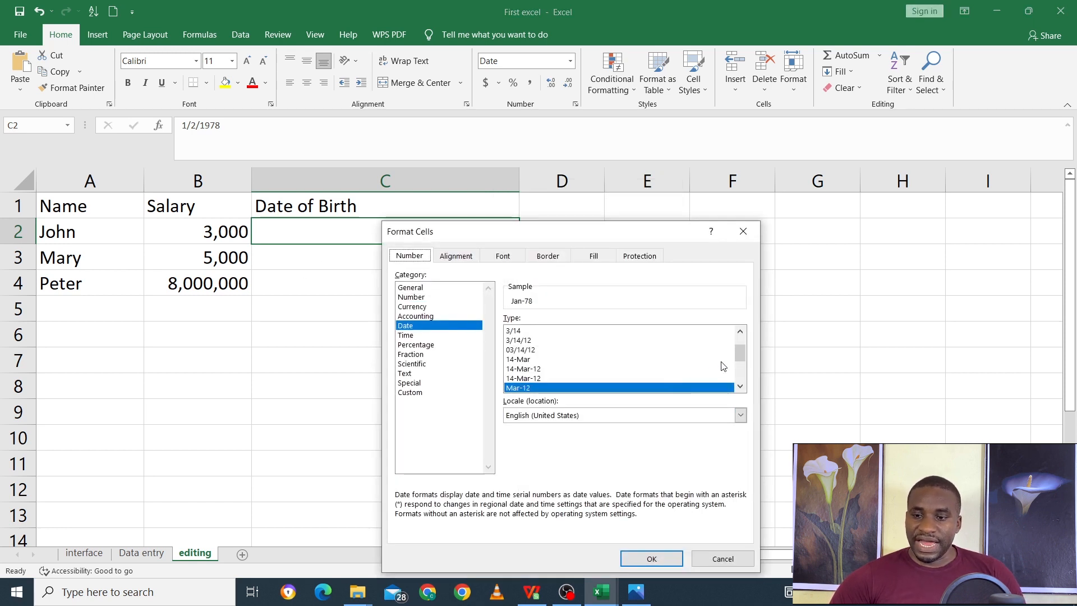
pyautogui.moveTo(738, 351); pyautogui.dragTo(740, 386)
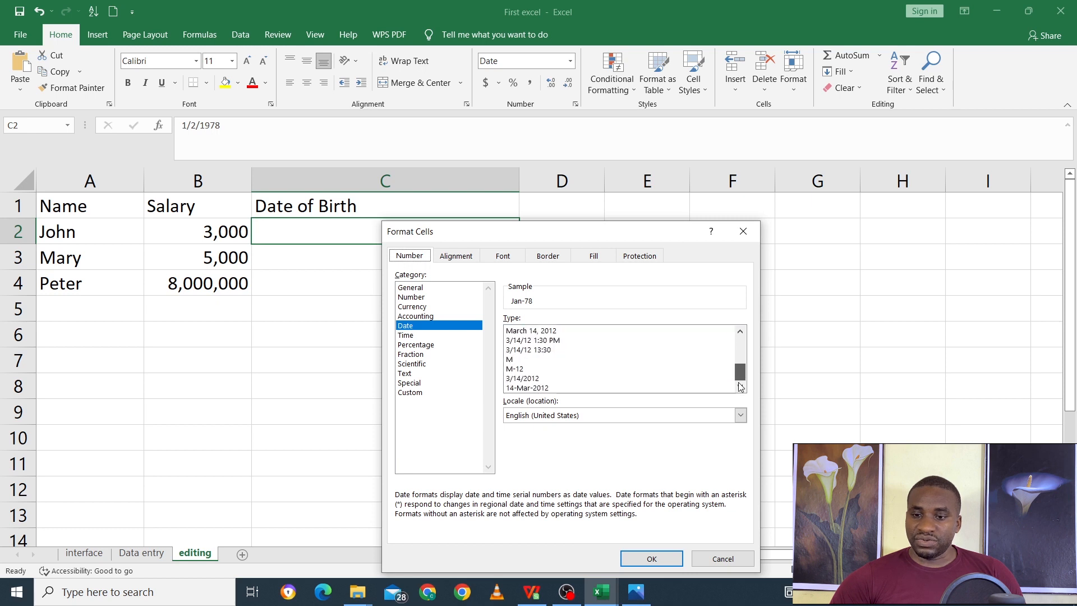
pyautogui.click(516, 359)
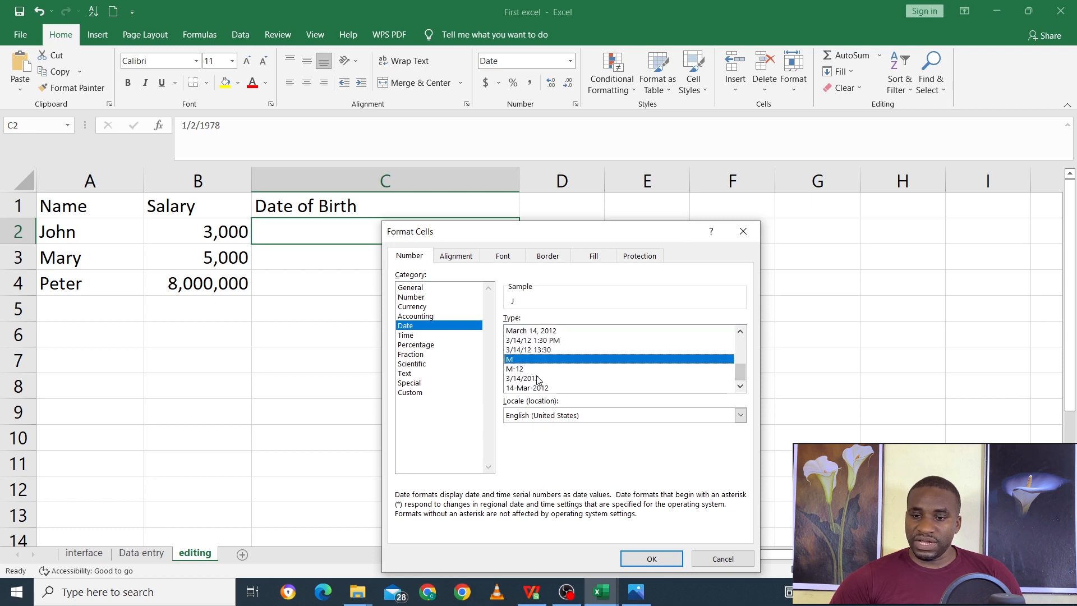
pyautogui.click(526, 370)
pyautogui.click(528, 362)
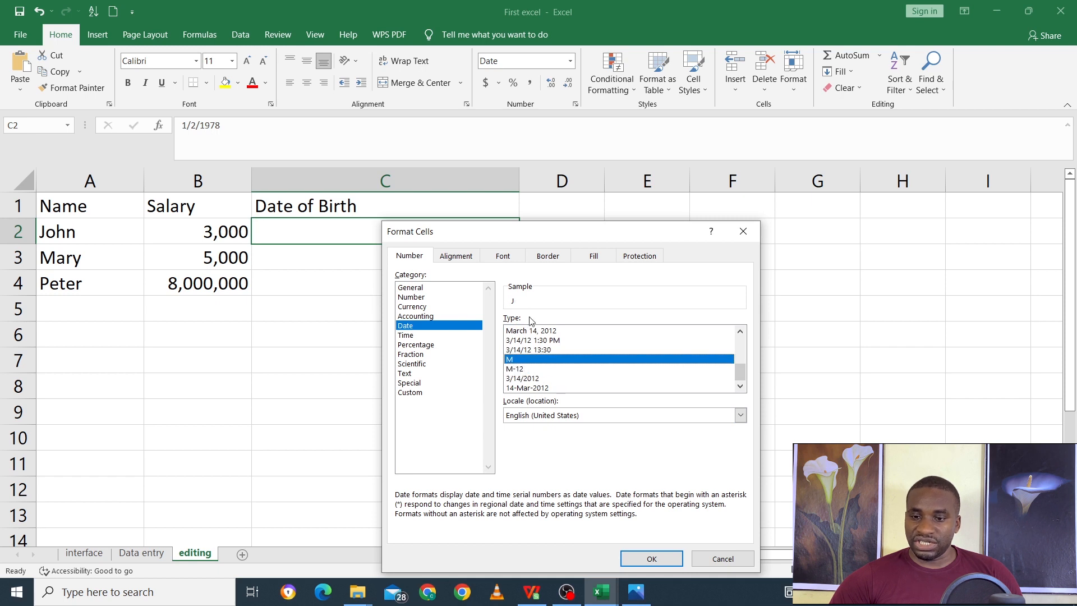
pyautogui.moveTo(740, 372); pyautogui.dragTo(738, 341)
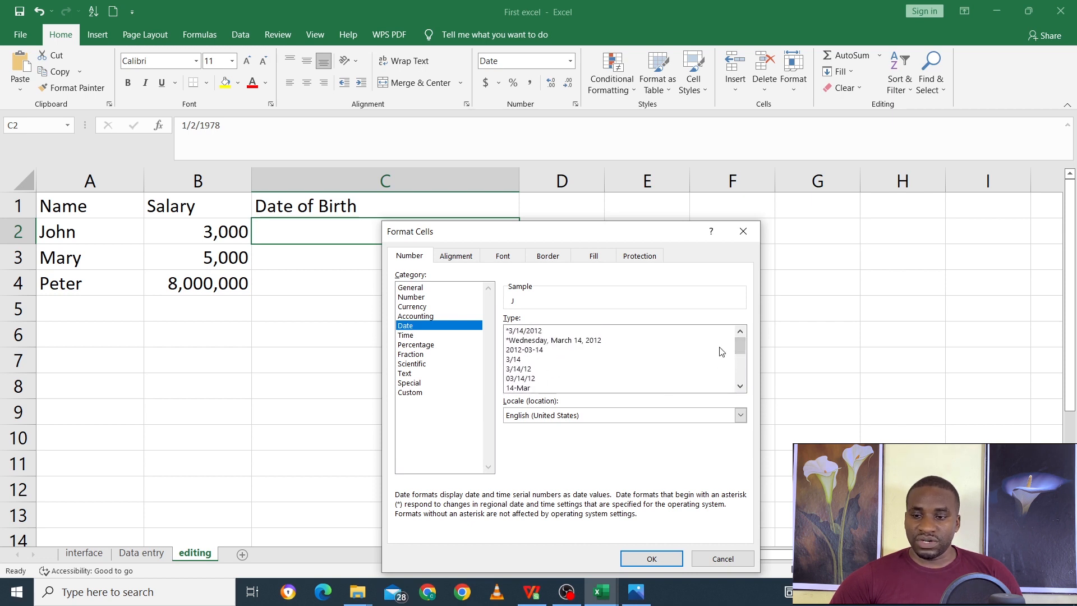
pyautogui.moveTo(741, 344); pyautogui.dragTo(740, 361)
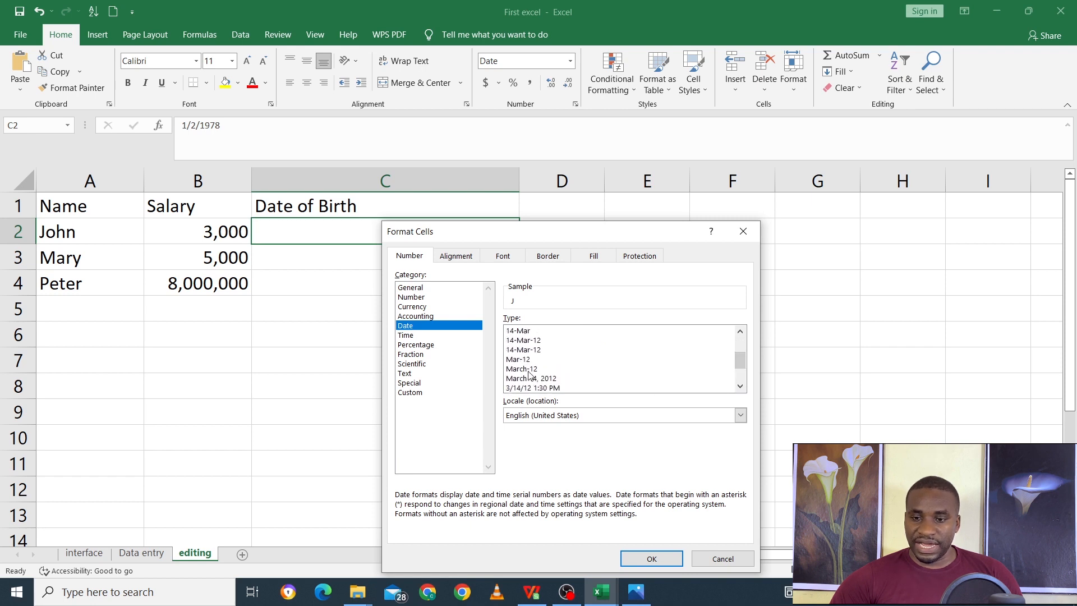
pyautogui.click(522, 332)
pyautogui.click(651, 557)
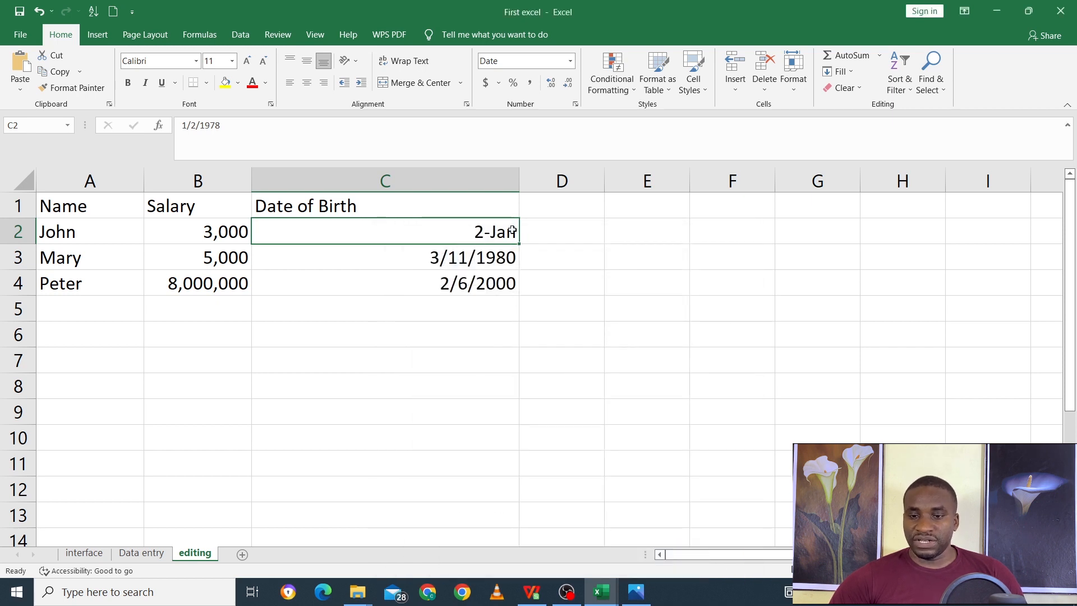
pyautogui.click(489, 258)
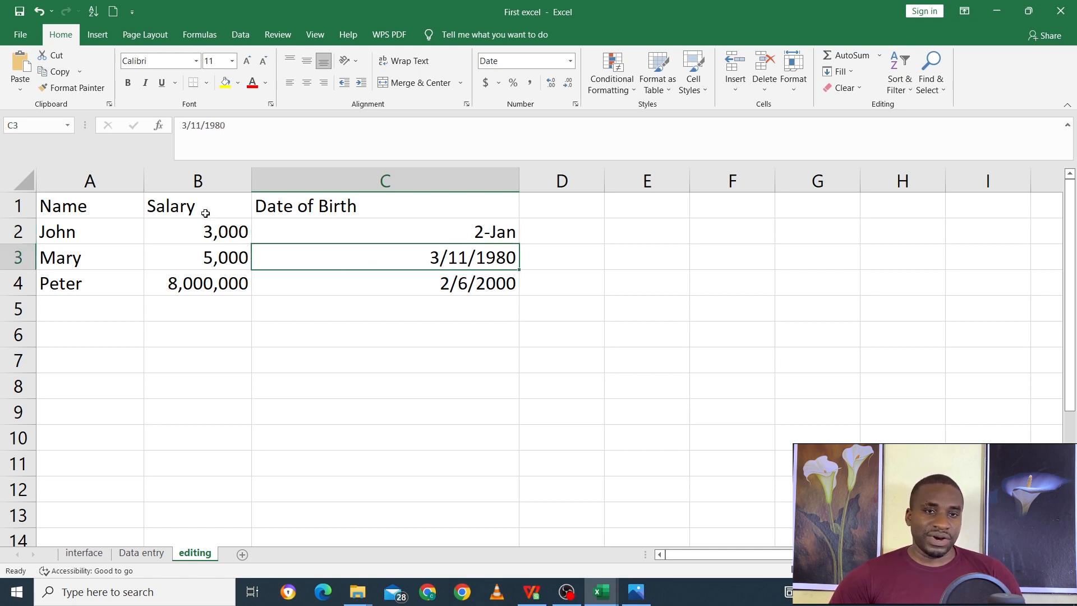
# Apply the Currency number format to the salaries in B2 to B4.
pyautogui.moveTo(232, 229); pyautogui.dragTo(231, 282)
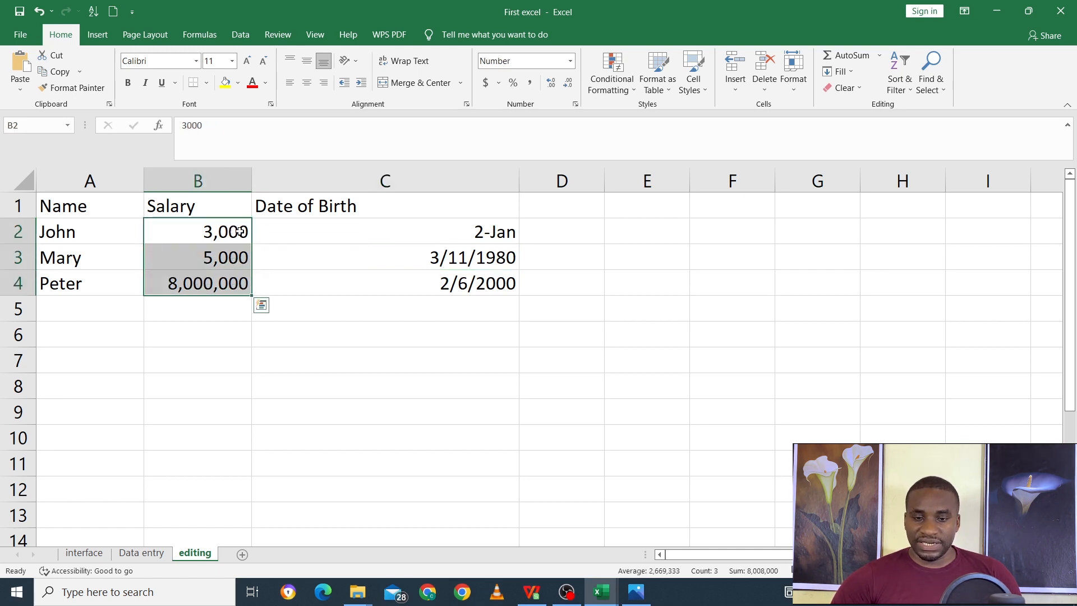
pyautogui.moveTo(239, 231); pyautogui.dragTo(233, 281)
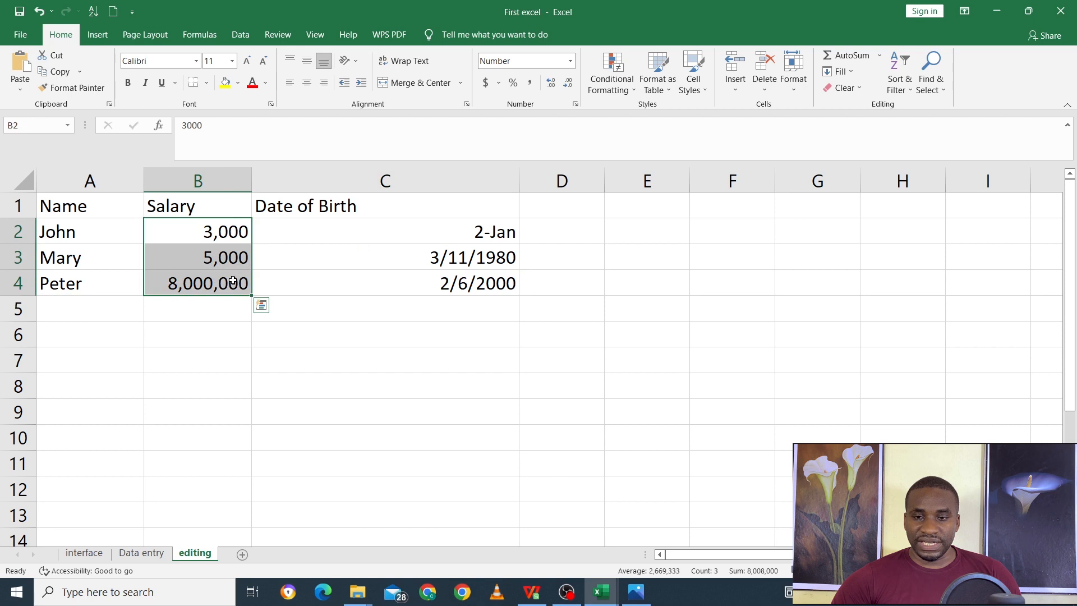
pyautogui.click(571, 60)
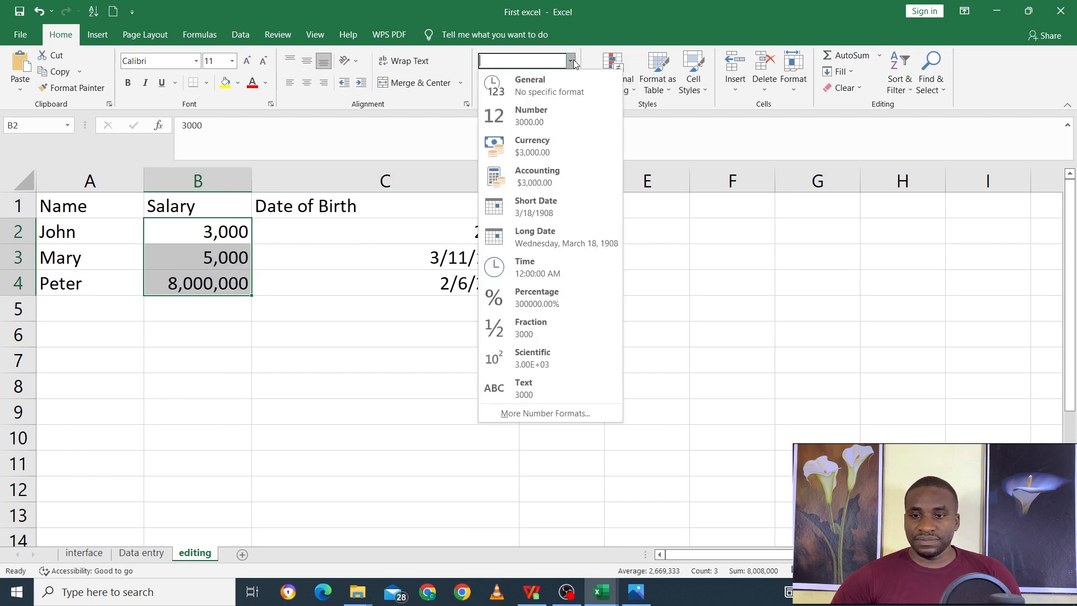
pyautogui.click(555, 153)
# Format the salaries in B2 to B4 as Accounting with the XOF symbol, and widen column B until the amounts fit.
pyautogui.click(497, 84)
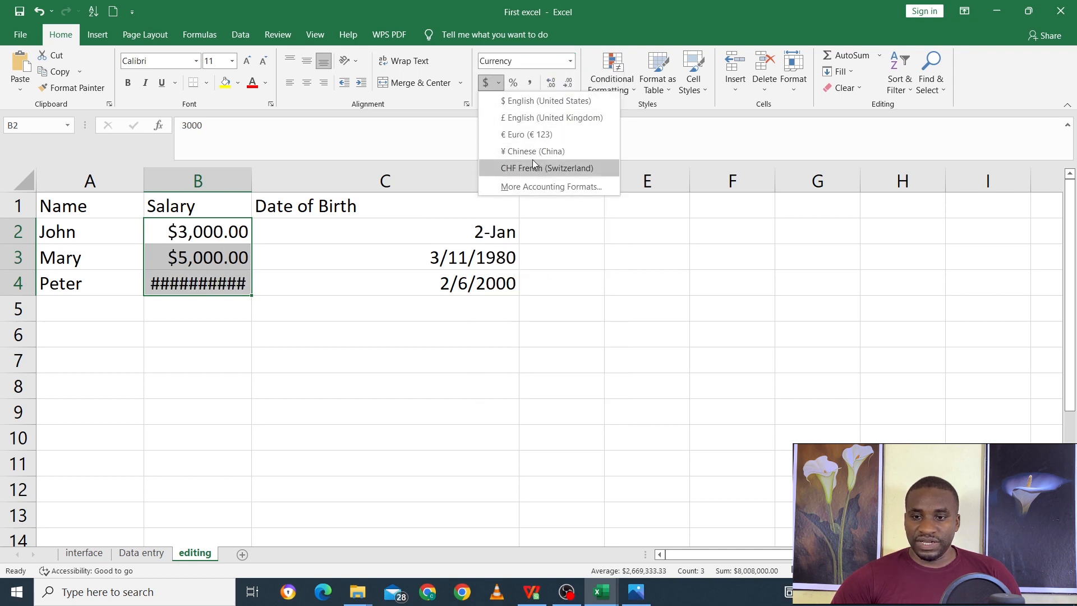
pyautogui.click(547, 190)
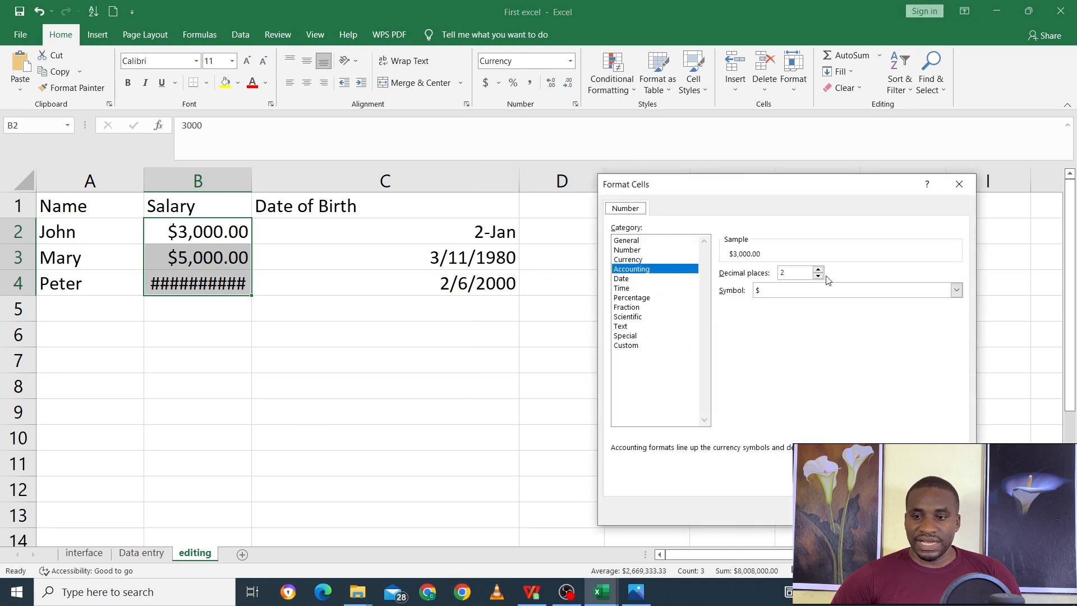
pyautogui.click(955, 290)
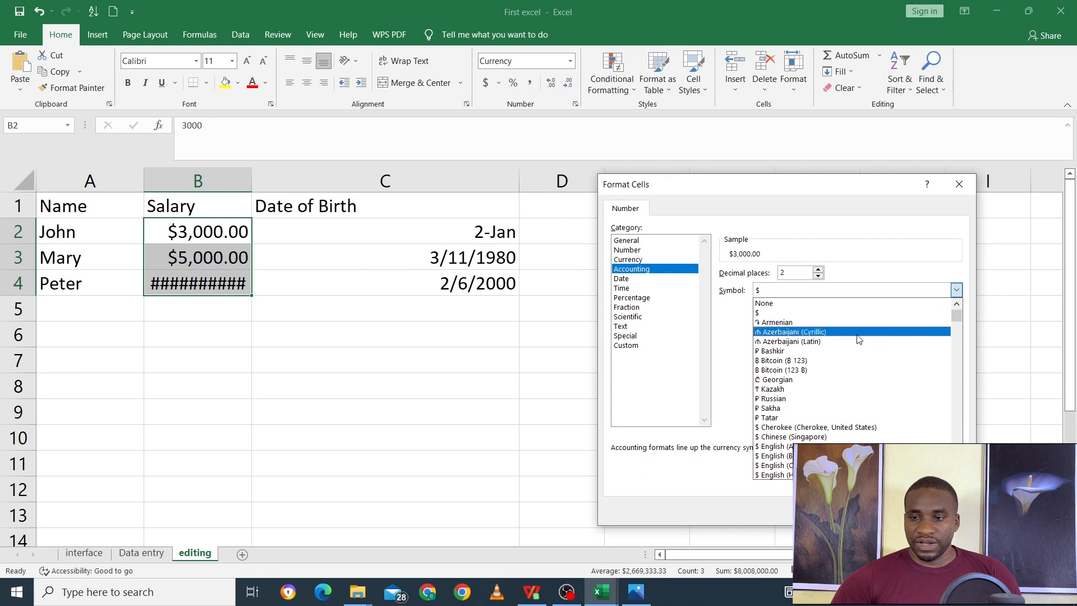
pyautogui.scroll(-8, 857, 342)
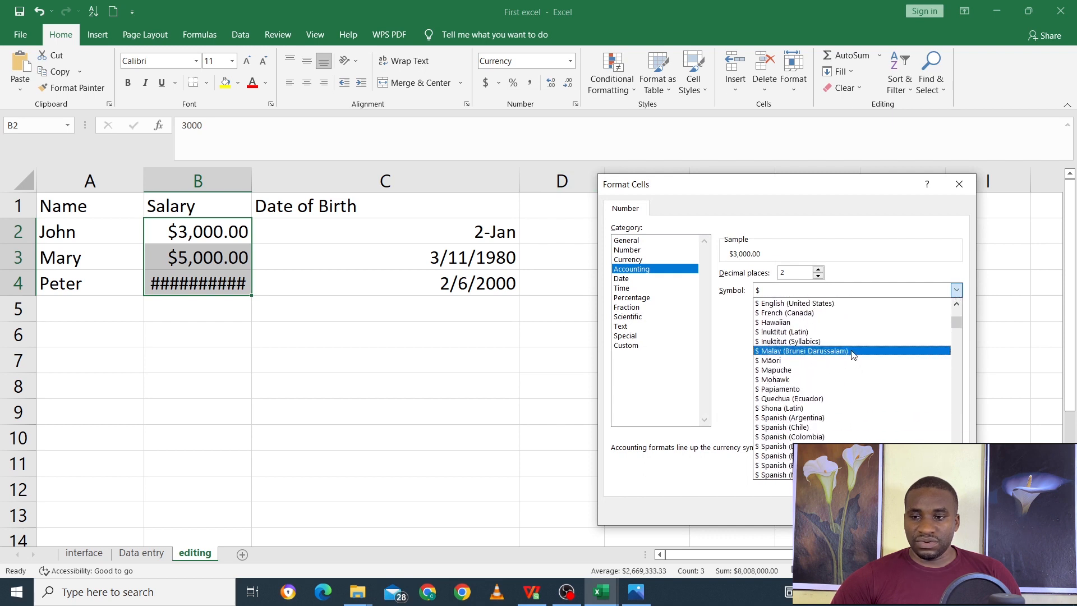
pyautogui.moveTo(953, 327); pyautogui.dragTo(960, 471)
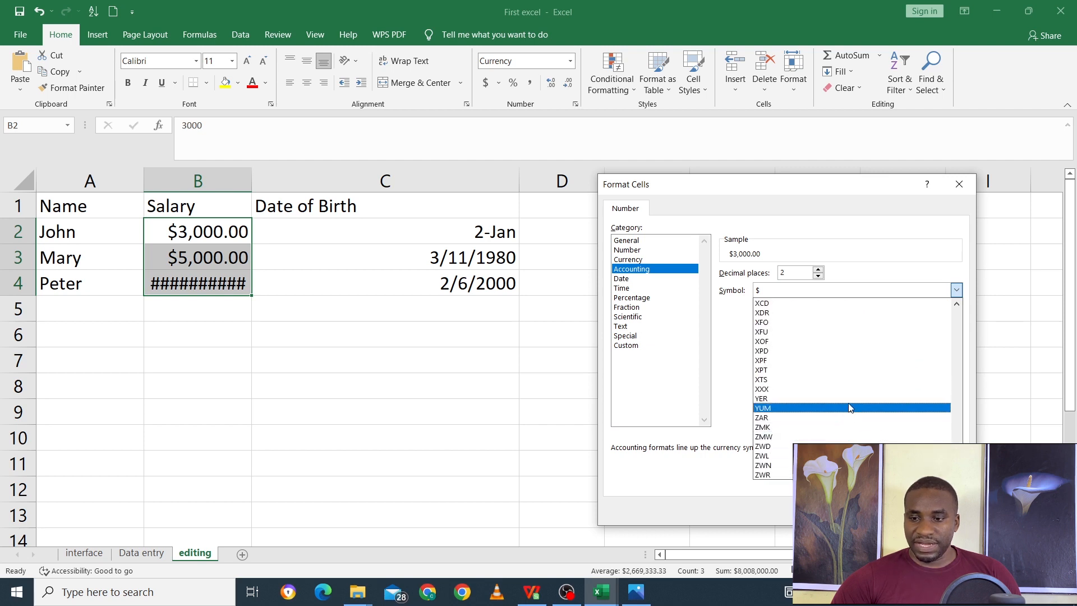
pyautogui.click(845, 343)
pyautogui.press('Return')
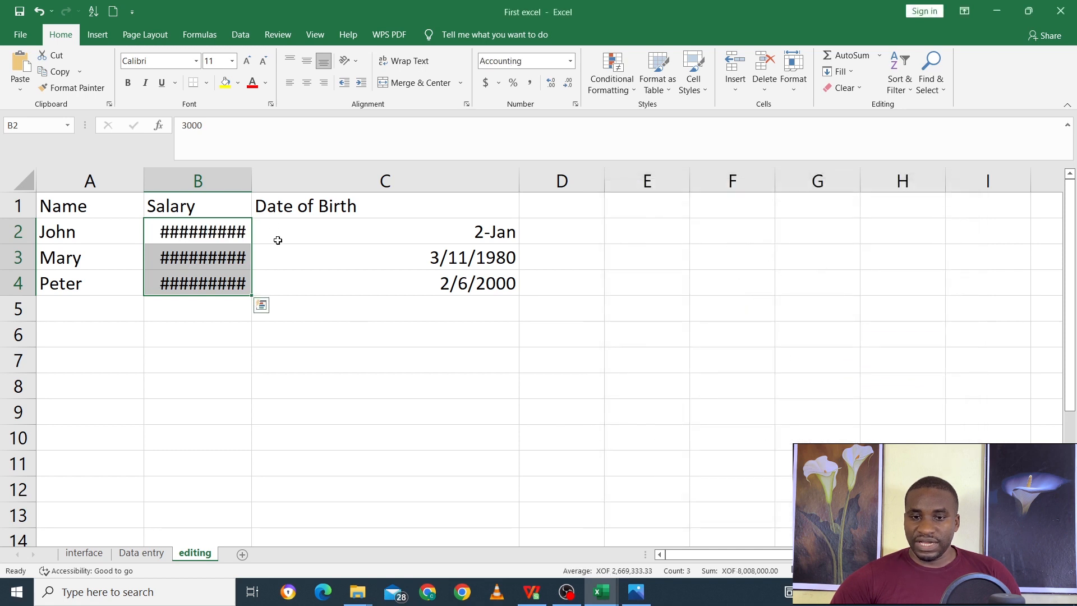
pyautogui.moveTo(253, 182); pyautogui.dragTo(314, 182)
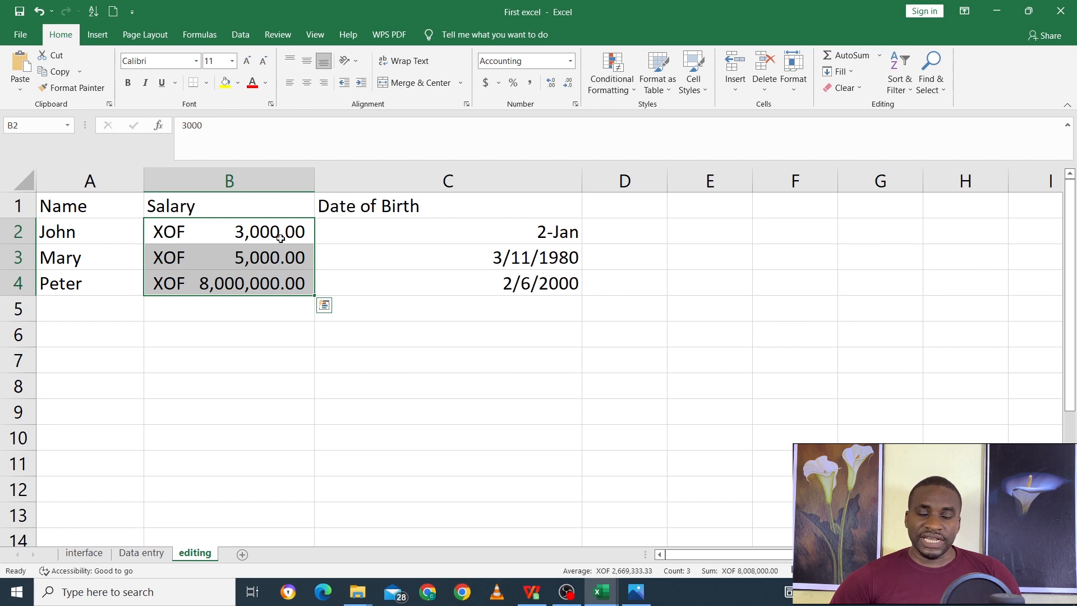
# Compare the stored value of B2 with its formatted display, and look over the number formats available for the salaries in B2 to B4.
pyautogui.moveTo(222, 132); pyautogui.dragTo(173, 130)
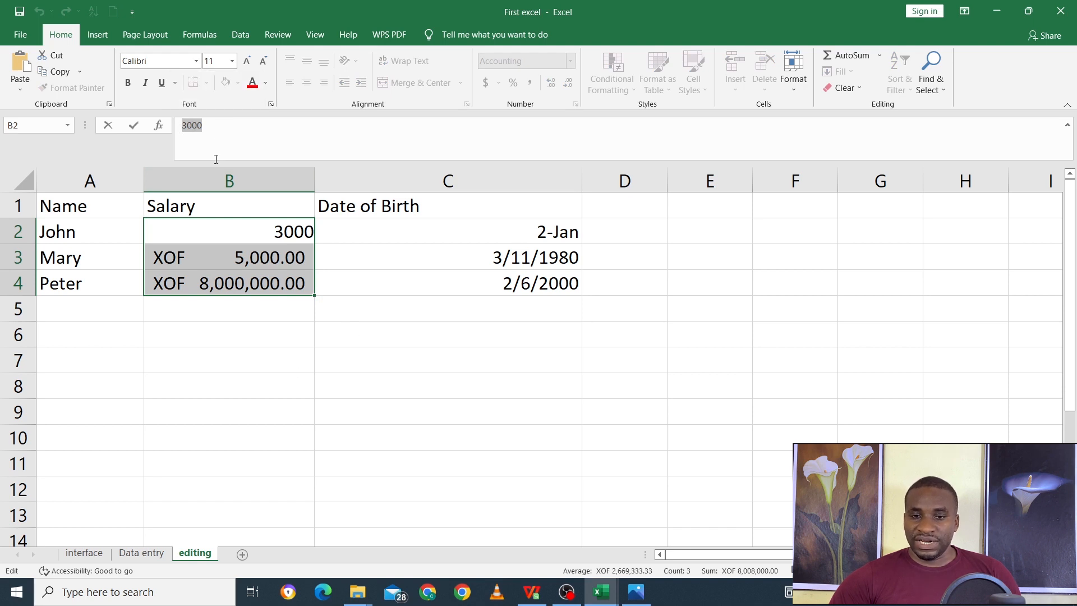
pyautogui.click(342, 366)
pyautogui.click(192, 230)
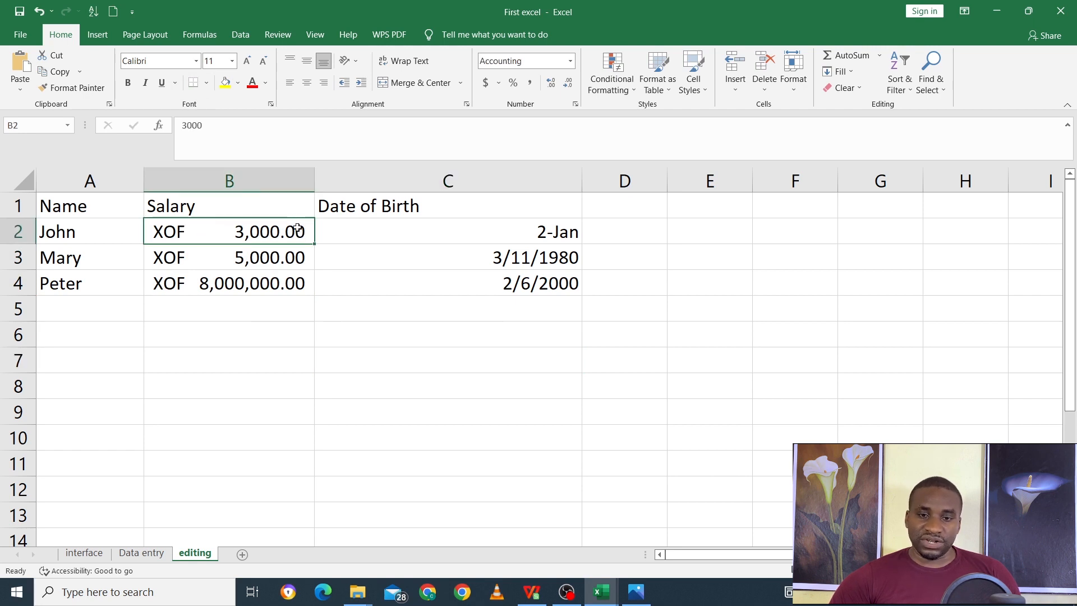
pyautogui.moveTo(270, 279); pyautogui.dragTo(259, 298)
pyautogui.click(266, 326)
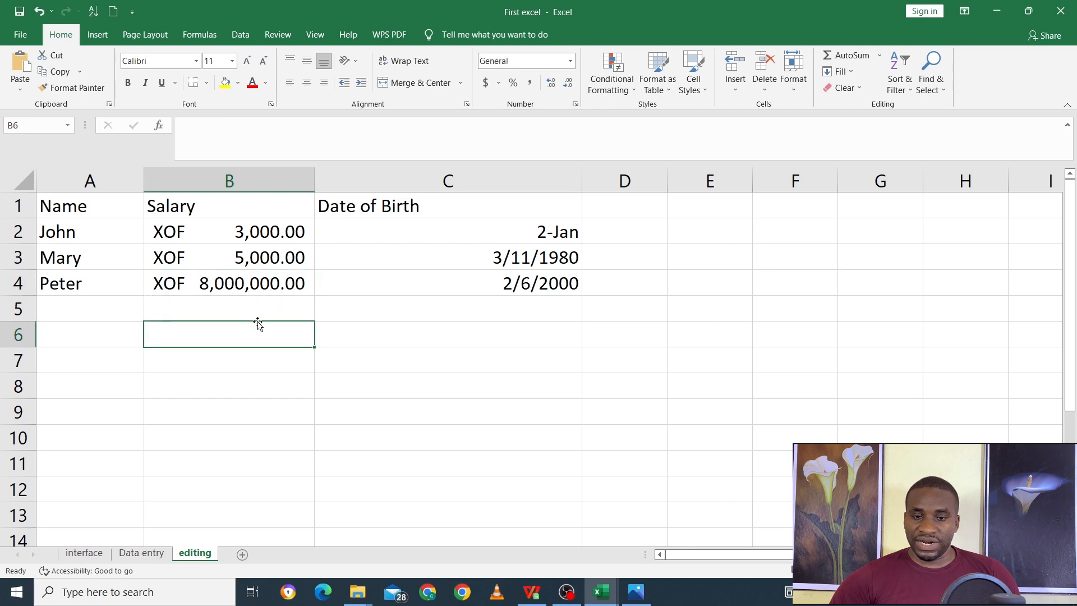
pyautogui.moveTo(250, 236); pyautogui.dragTo(246, 280)
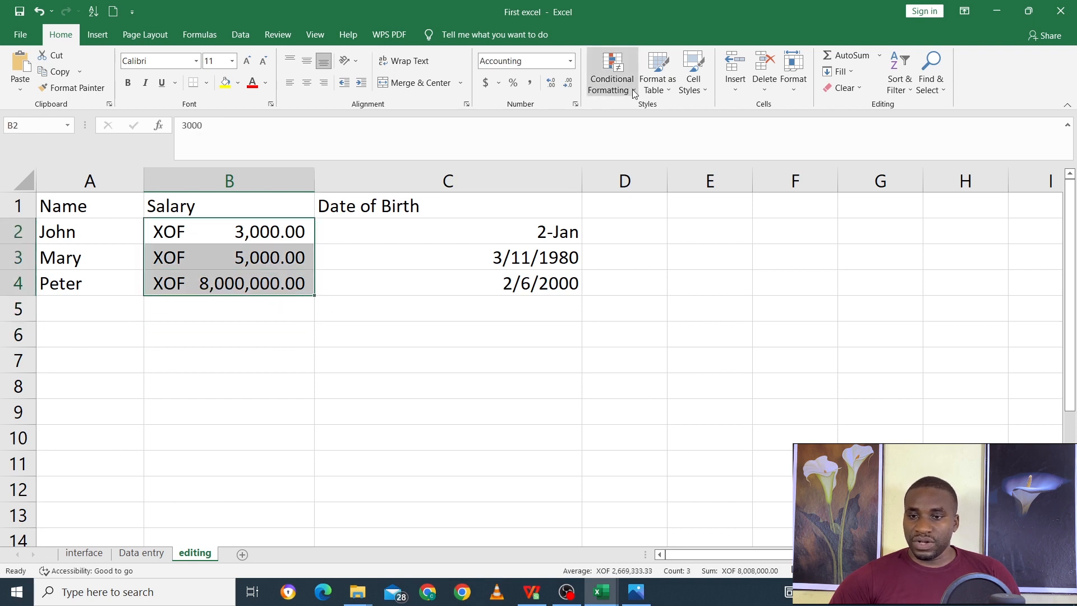
pyautogui.click(570, 60)
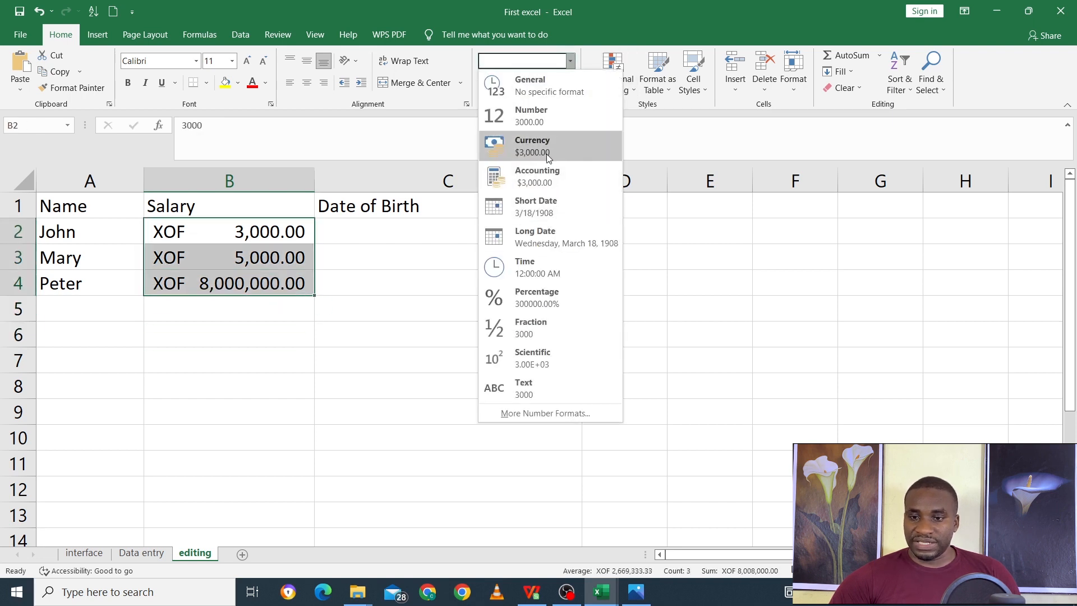
pyautogui.click(325, 267)
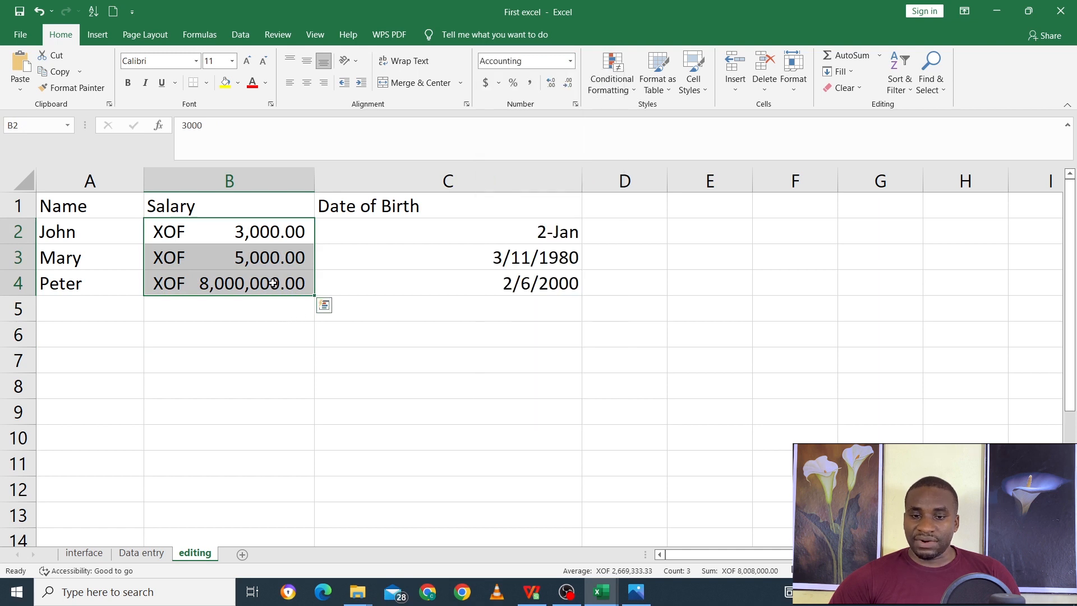
# Enter the currency code and amount directly as the text "XOF 3000" in B6.
pyautogui.click(207, 342)
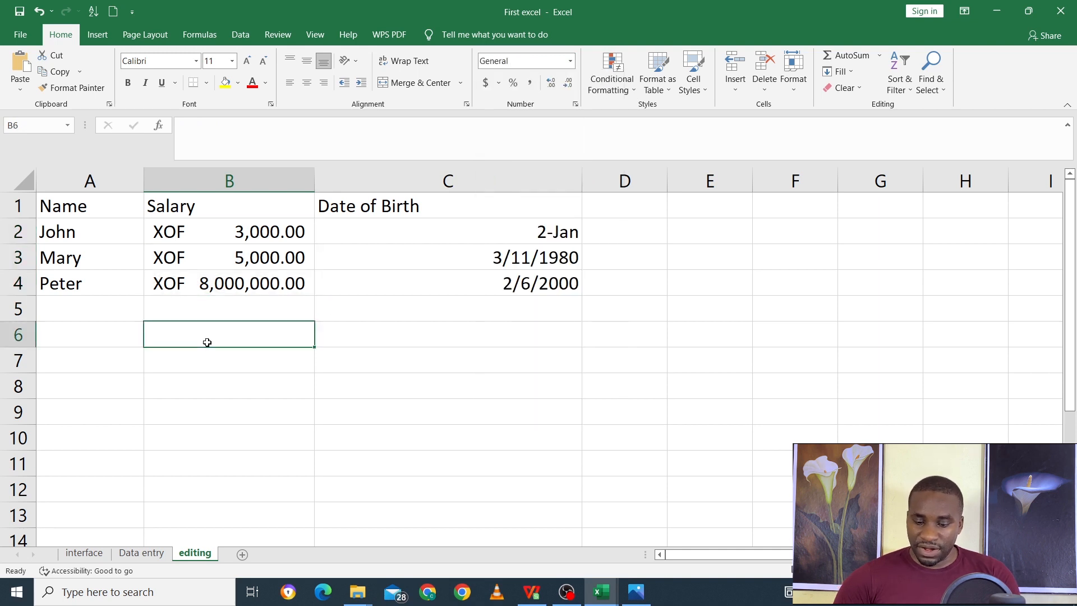
pyautogui.write('XO')
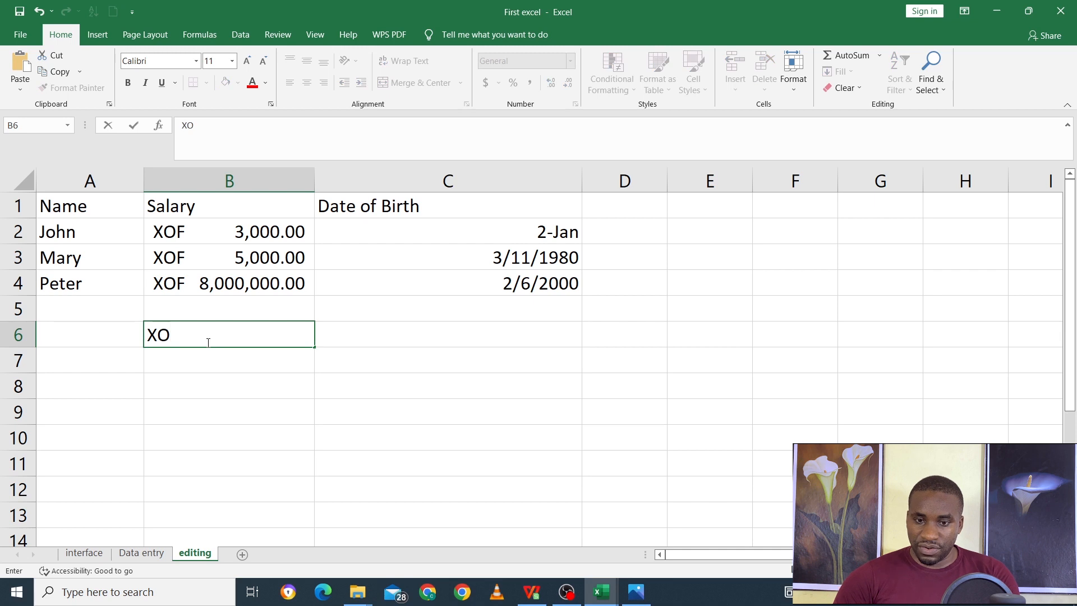
pyautogui.write('F 30000')
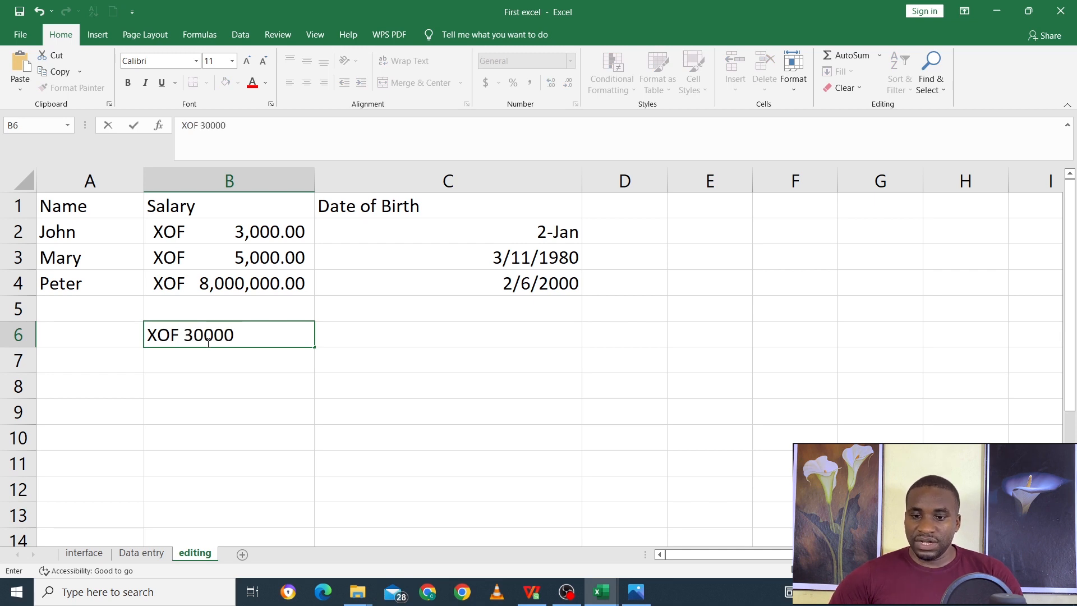
pyautogui.press('BackSpace')
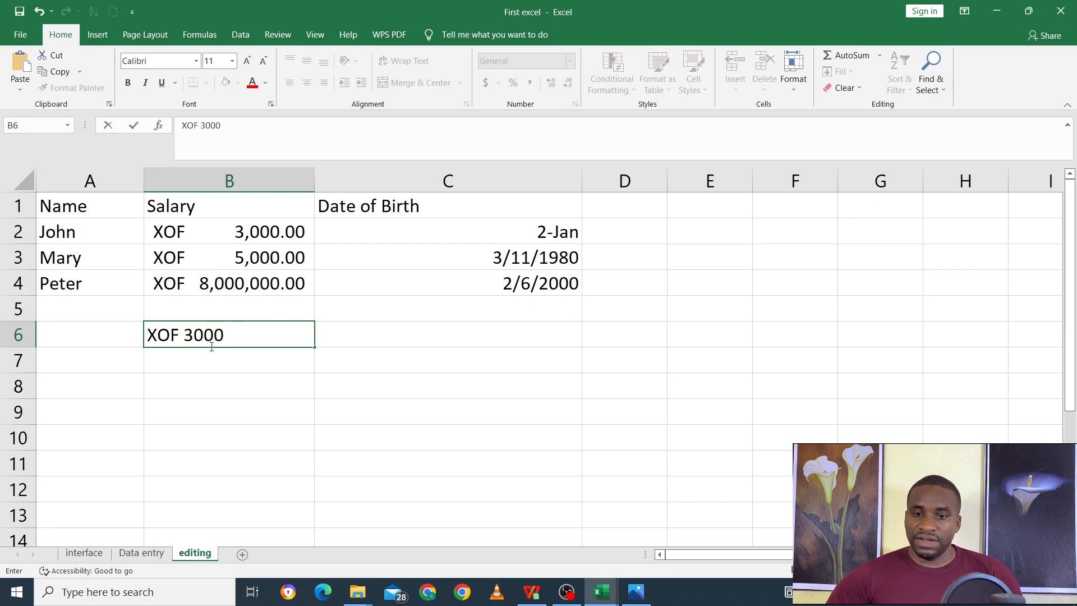
pyautogui.click(229, 439)
# Enter the formula =B6/2 in B8 to divide the typed XOF amount by 2.
pyautogui.click(300, 239)
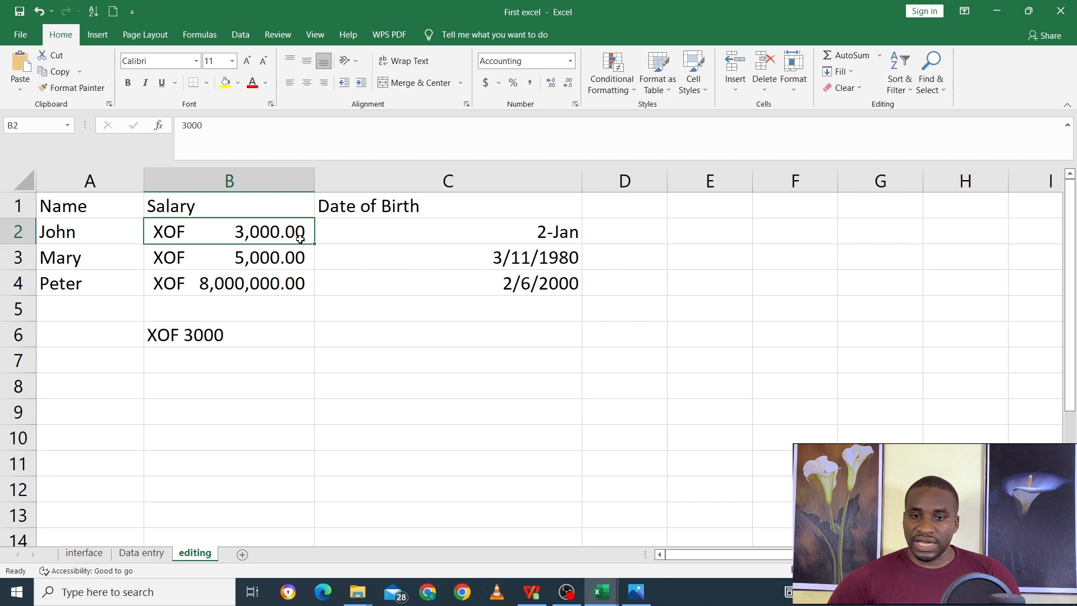
pyautogui.click(247, 342)
pyautogui.click(242, 368)
pyautogui.click(234, 387)
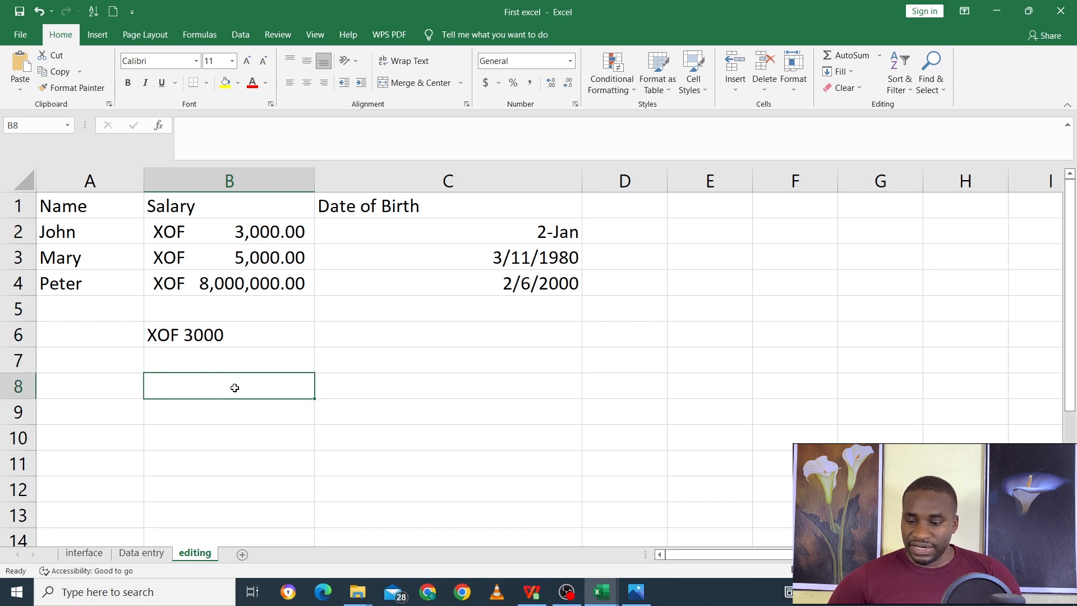
pyautogui.write('=')
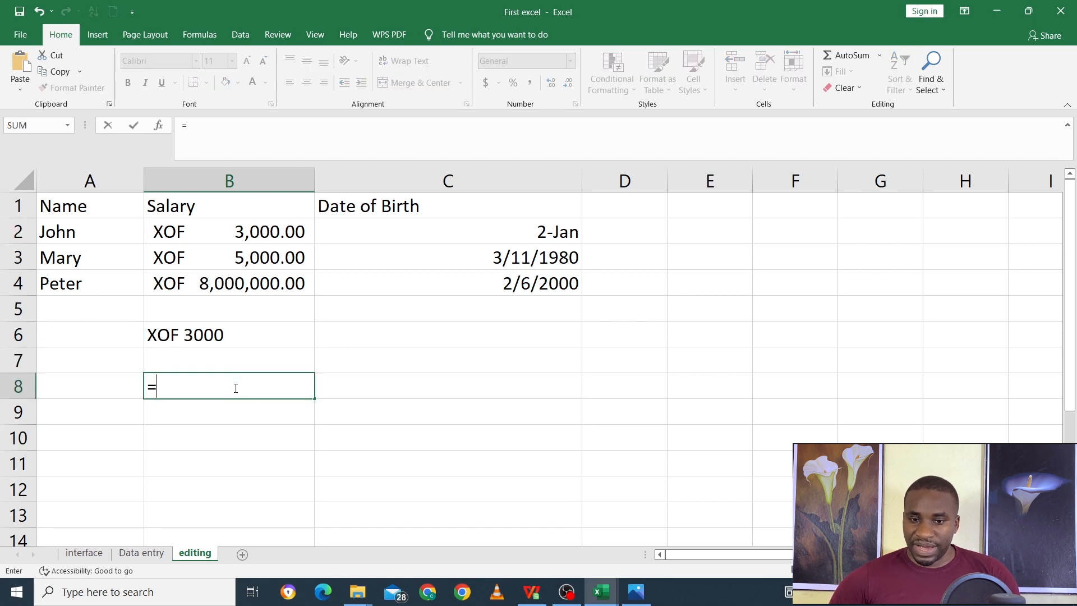
pyautogui.click(232, 337)
pyautogui.write('/')
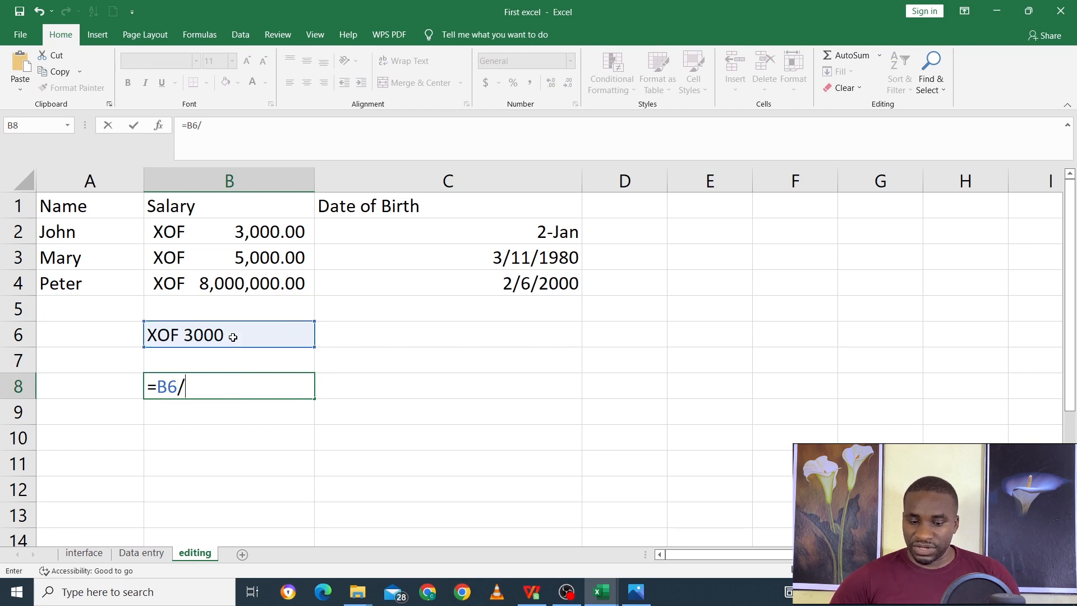
pyautogui.write('2')
pyautogui.press('Return')
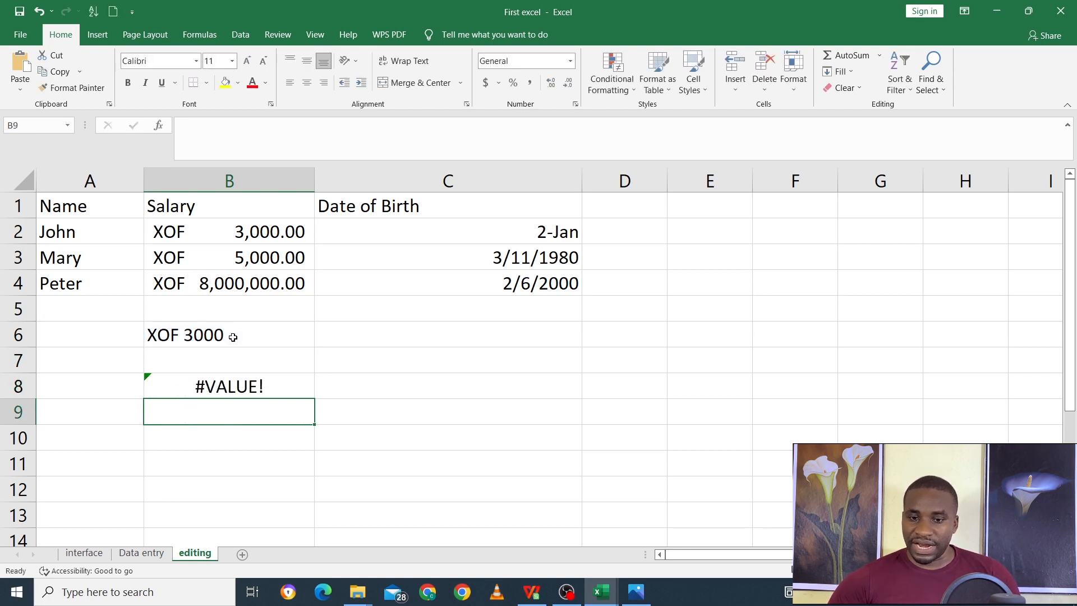
# Change the formula in B8 to =B2/2 so it divides the formatted salary, and check it against the salaries in column B.
pyautogui.click(271, 386)
pyautogui.click(295, 121)
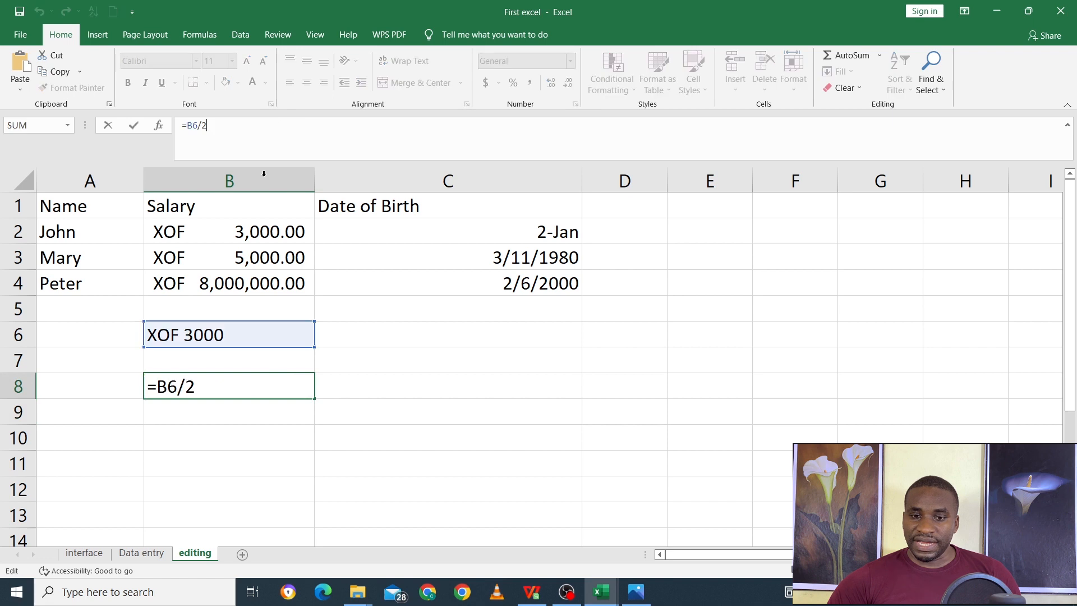
pyautogui.moveTo(265, 342); pyautogui.dragTo(277, 239)
pyautogui.press('Return')
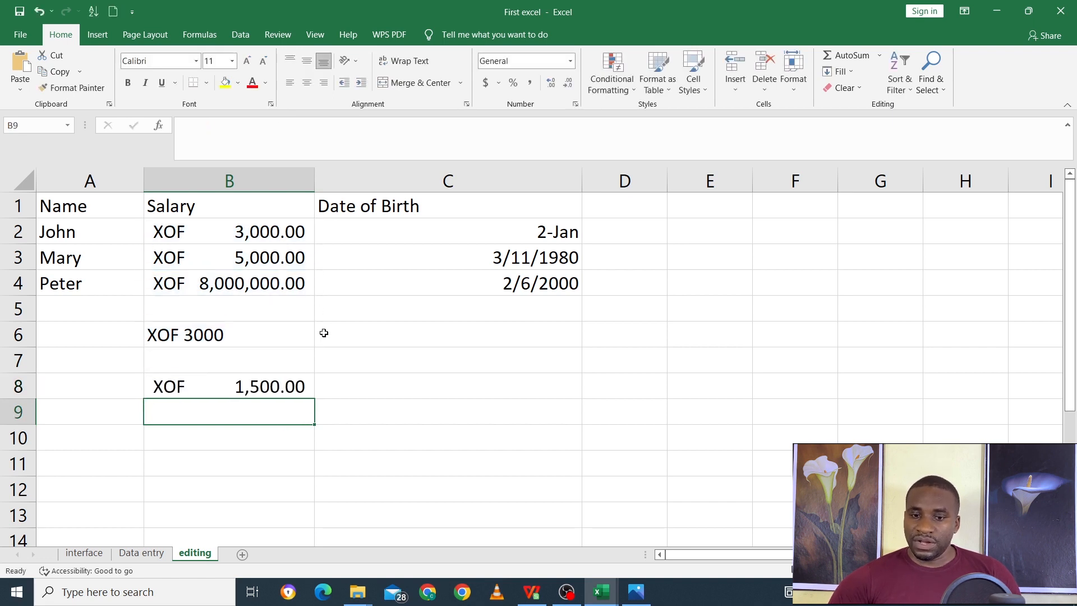
pyautogui.click(273, 386)
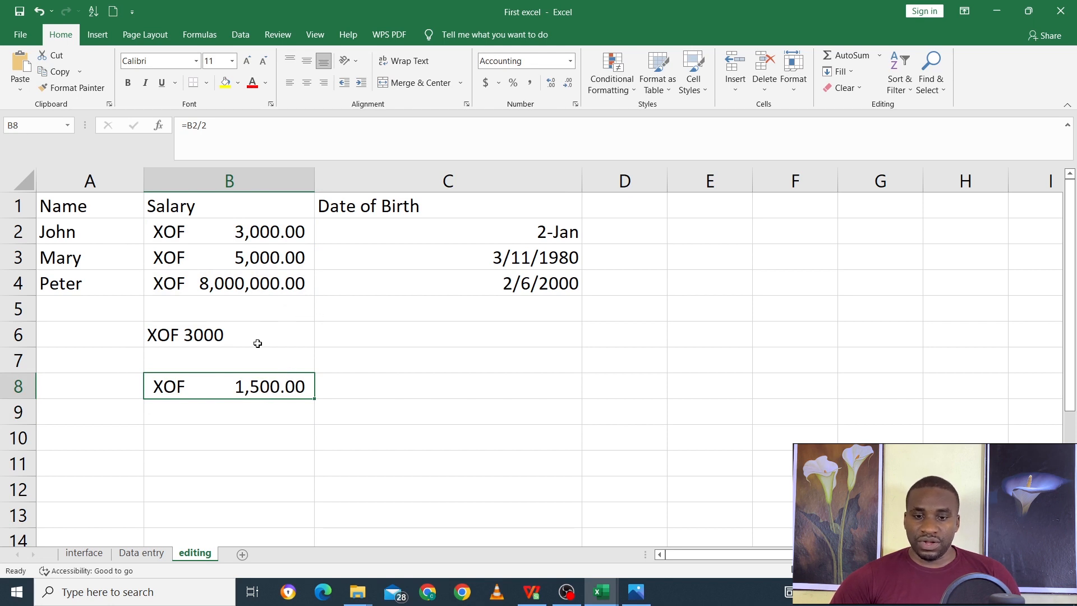
pyautogui.moveTo(294, 234); pyautogui.dragTo(286, 273)
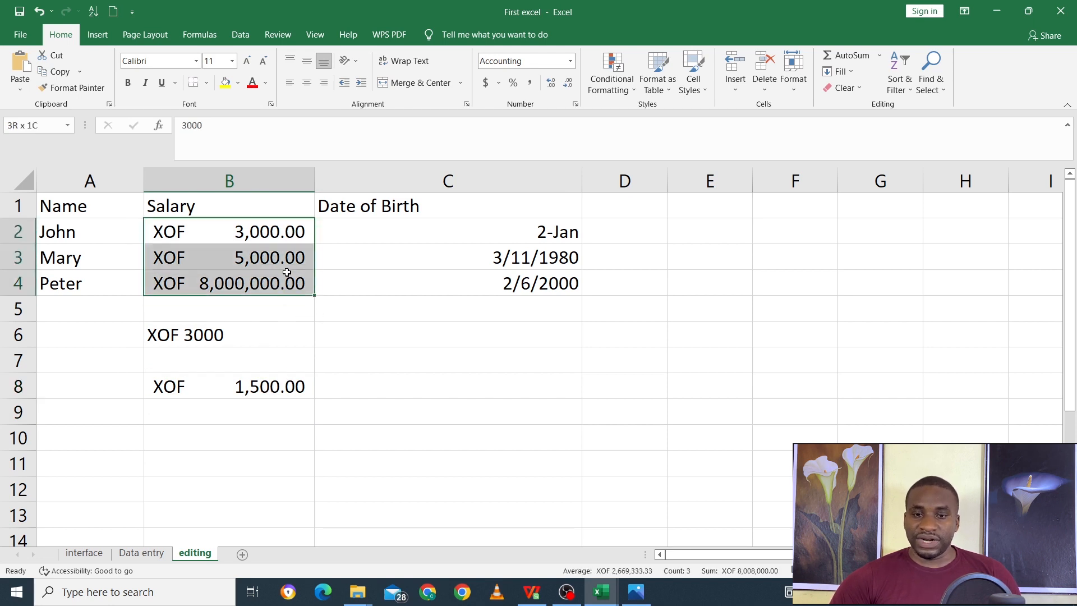
pyautogui.click(292, 391)
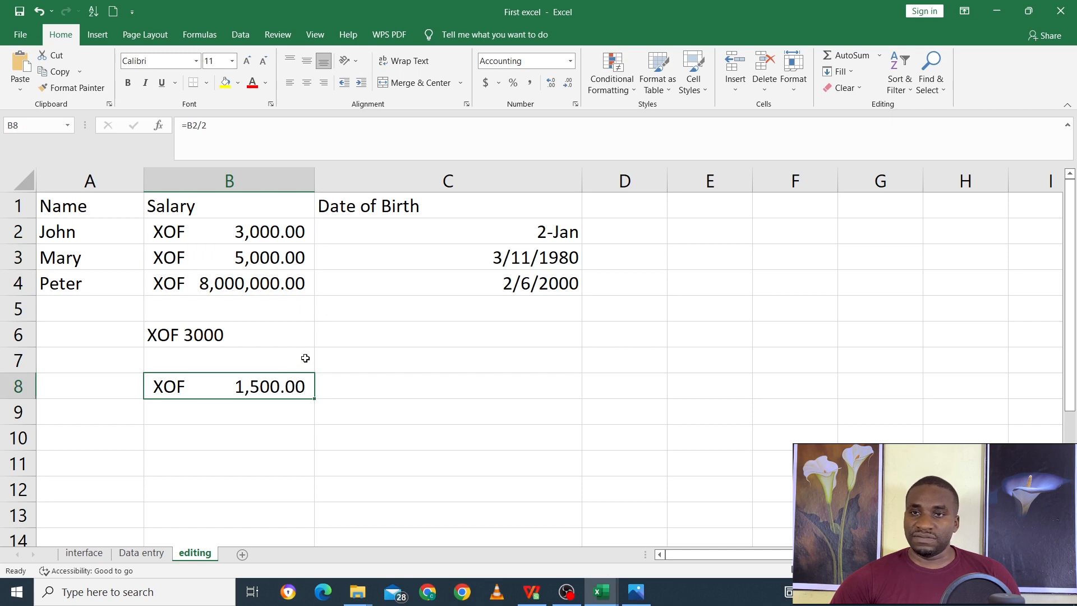